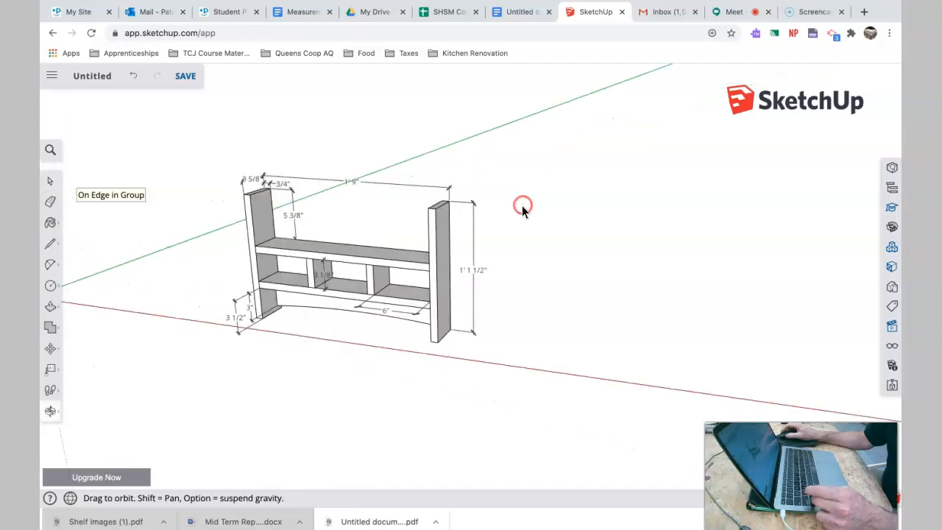
- Try moving the shelf's right side board outward along the shelf's length, and undo the move
scroll(393, 257, up, 4)
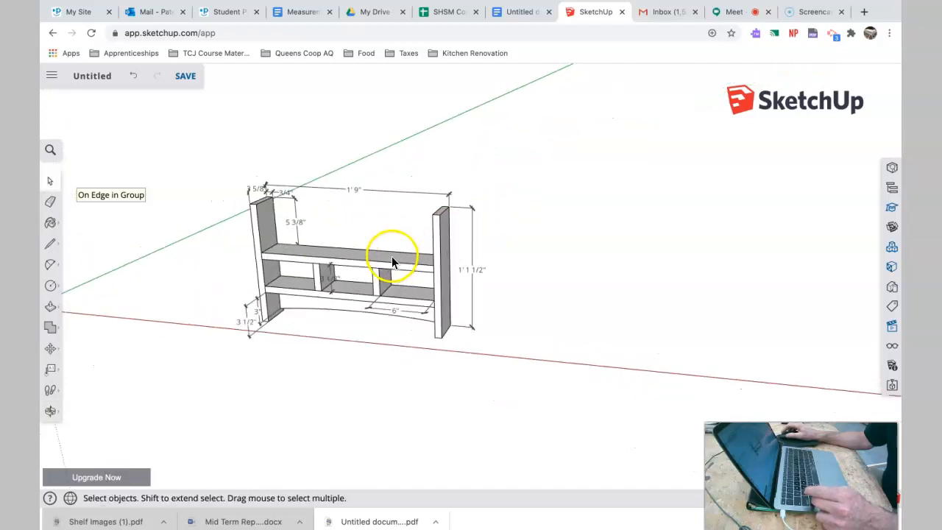
middle_drag(388, 255, 486, 179)
middle_drag(511, 225, 390, 243)
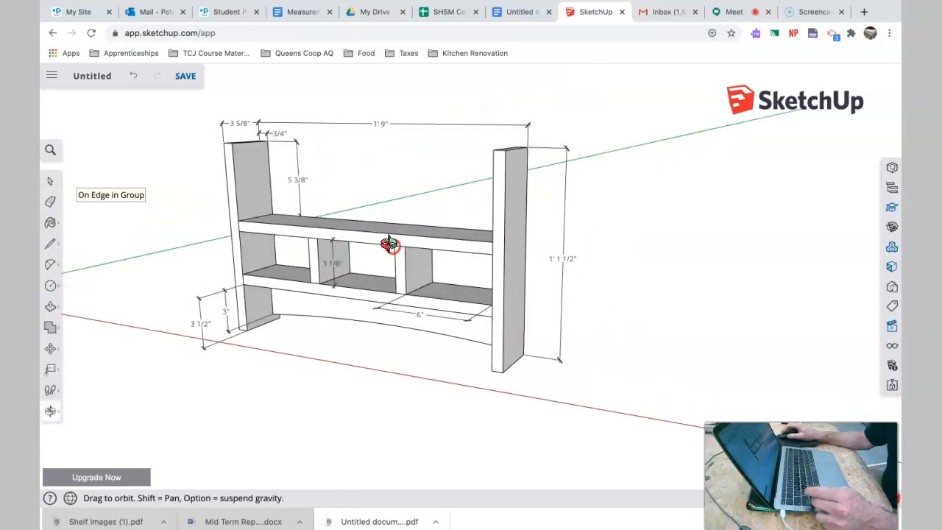
click(384, 315)
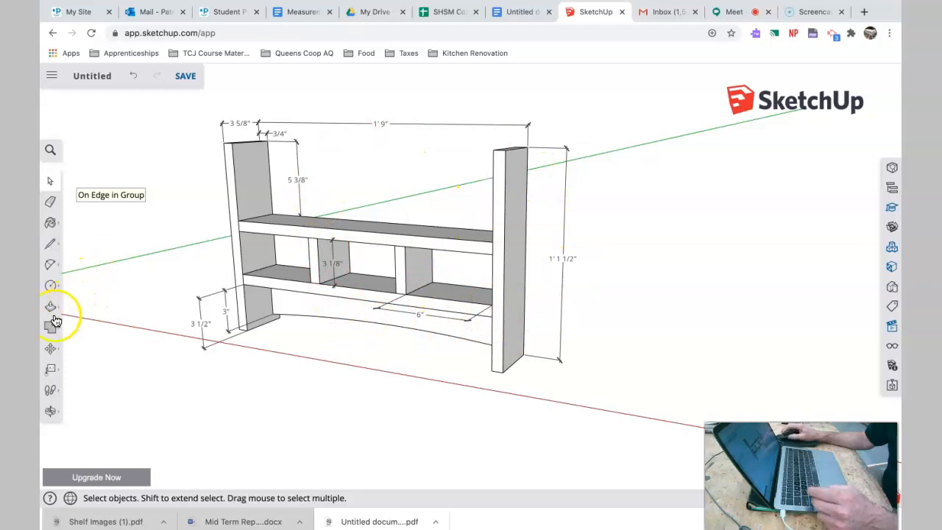
click(51, 350)
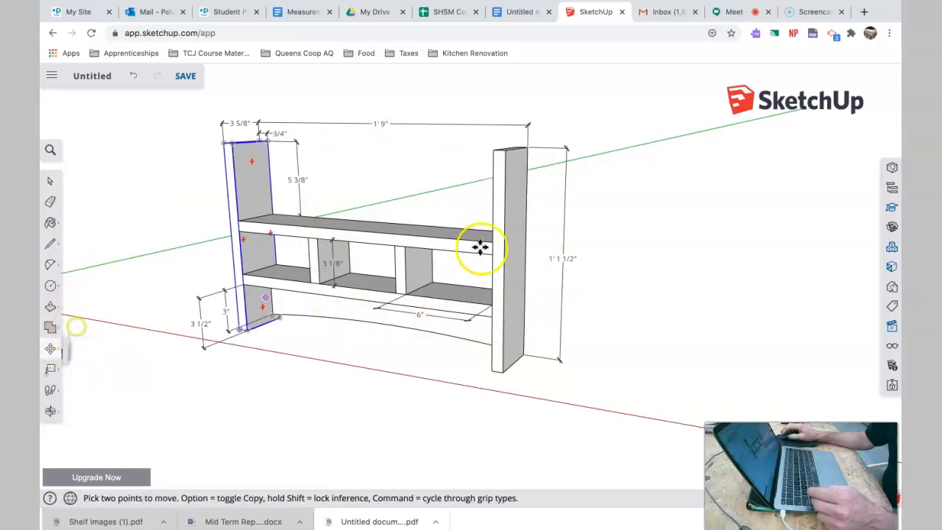
drag(502, 250, 582, 262)
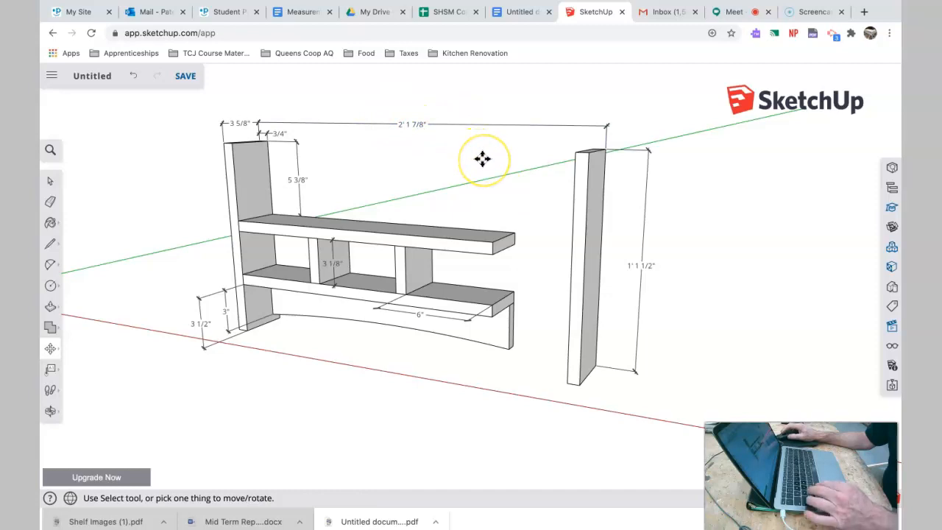
key(ctrl+z)
click(50, 181)
click(545, 346)
- Examine the width and thickness dimensions of the left side board on the finished shelf
scroll(544, 346, up, 1)
scroll(545, 345, down, 2)
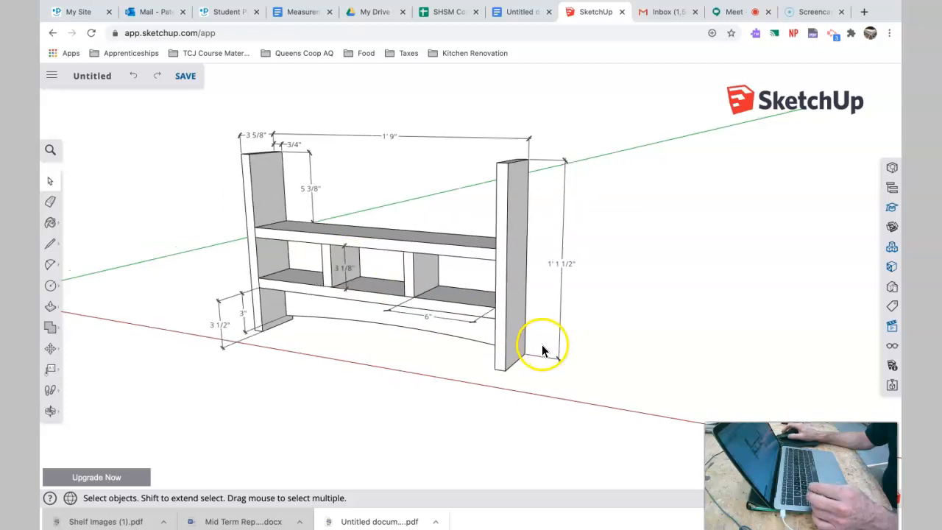
scroll(542, 345, down, 1)
middle_drag(493, 318, 449, 318)
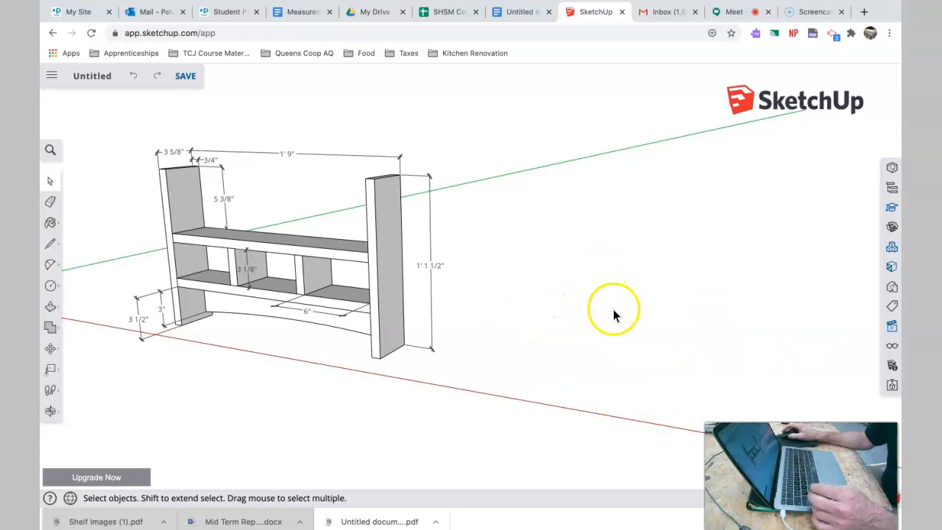
middle_drag(653, 274, 618, 305)
click(211, 177)
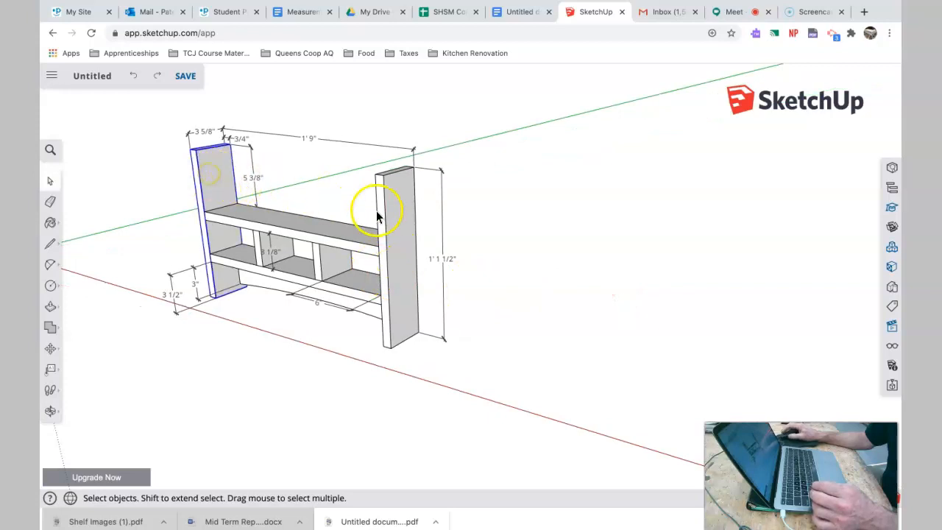
click(382, 212)
click(218, 144)
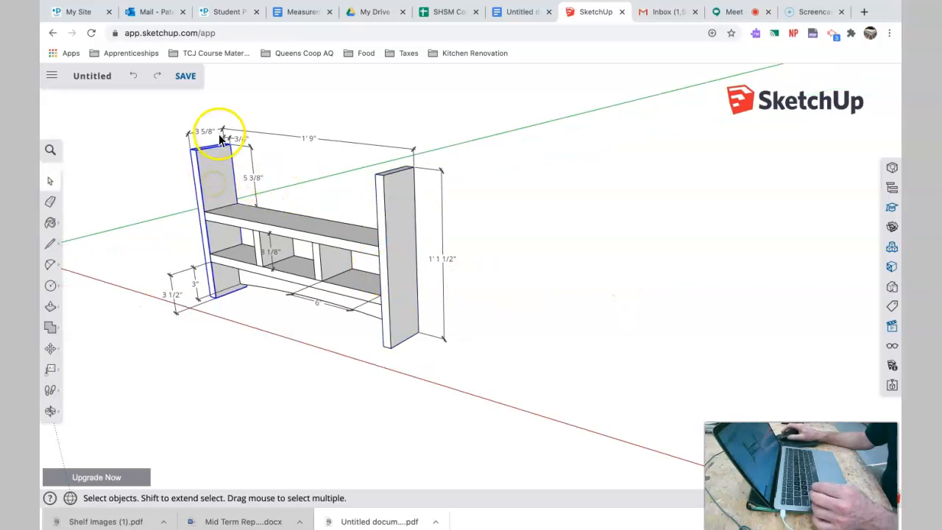
scroll(215, 144, up, 3)
scroll(212, 143, up, 3)
middle_drag(210, 142, 343, 234)
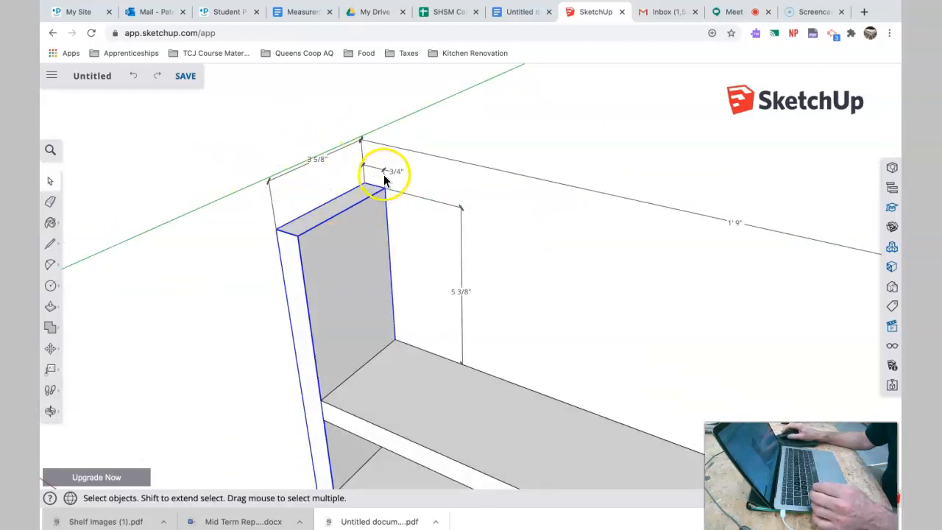
scroll(412, 243, down, 1)
scroll(416, 238, down, 5)
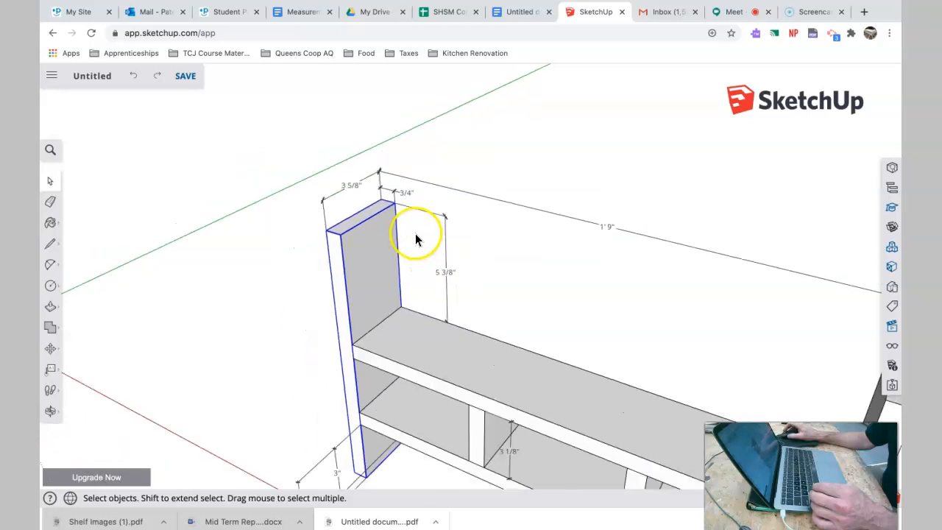
shift+middle_drag(380, 199, 425, 248)
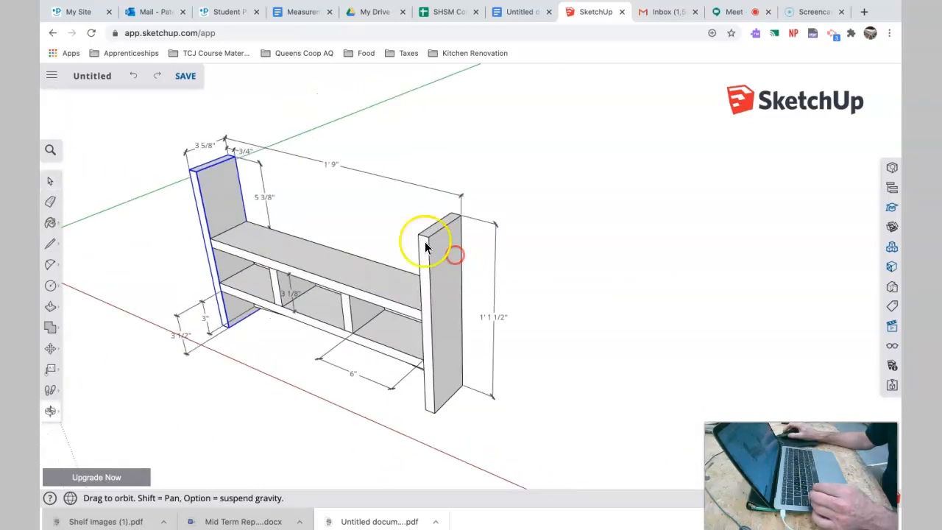
- Draw a 3 5/8" by 3/4" rectangle on the ground beside the shelf's right side board as a new board's footprint
click(50, 284)
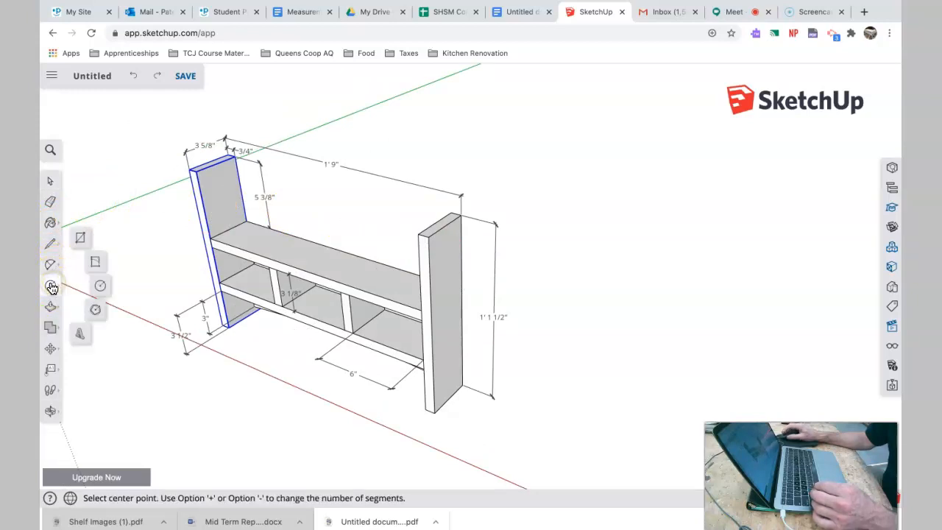
click(82, 238)
shift+middle_drag(684, 435, 595, 362)
scroll(622, 348, up, 2)
scroll(621, 349, down, 3)
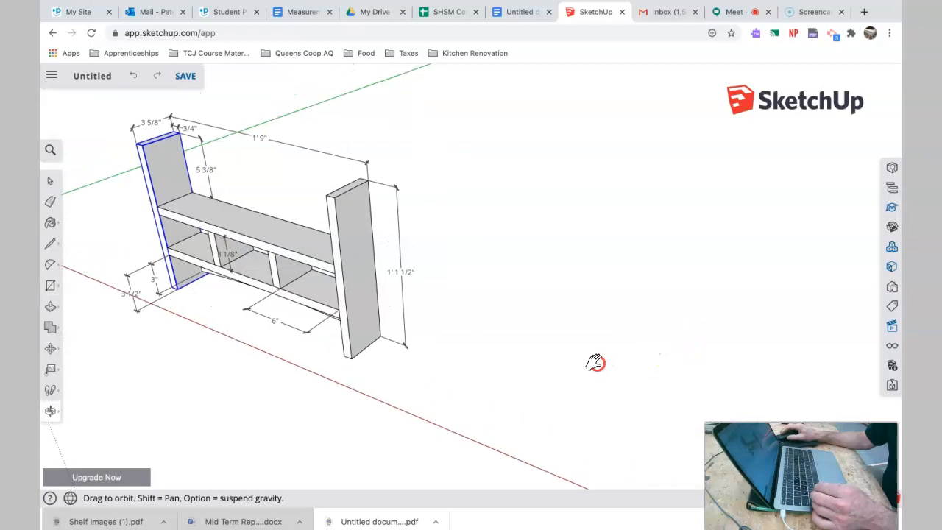
click(442, 394)
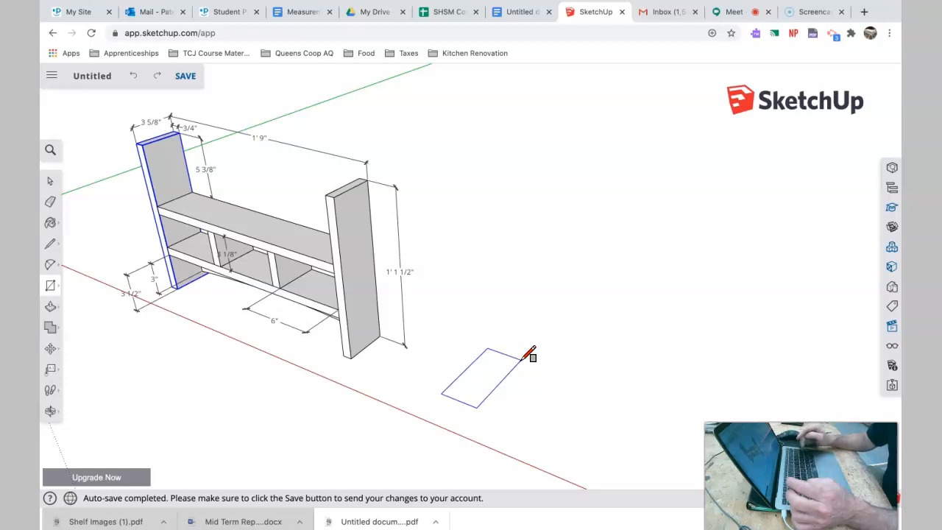
key(Return)
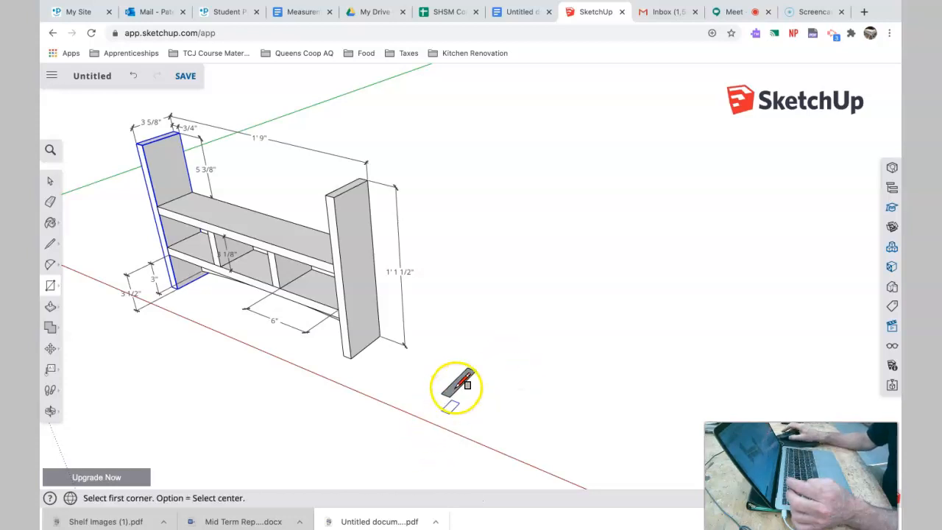
- Measure the new rectangle's long edge and short edge with the Tape Measure
scroll(462, 375, up, 4)
middle_drag(474, 358, 477, 313)
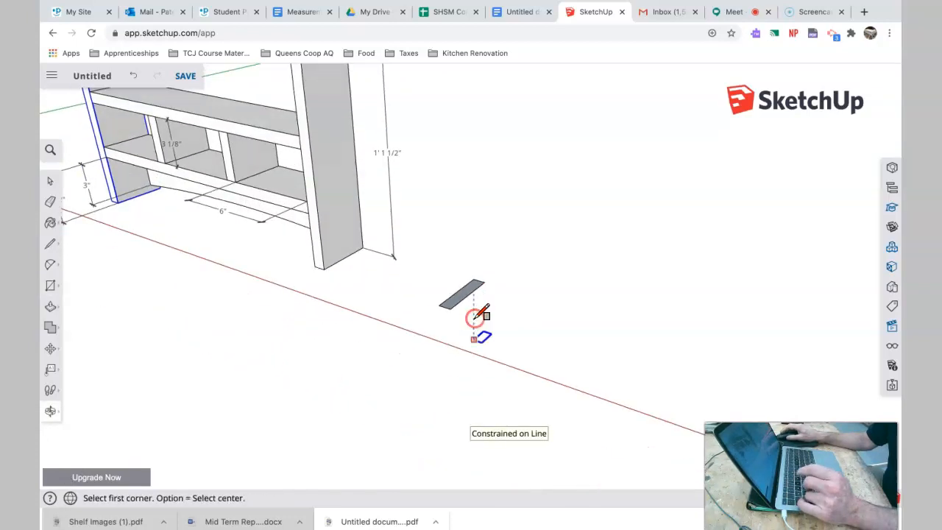
click(50, 368)
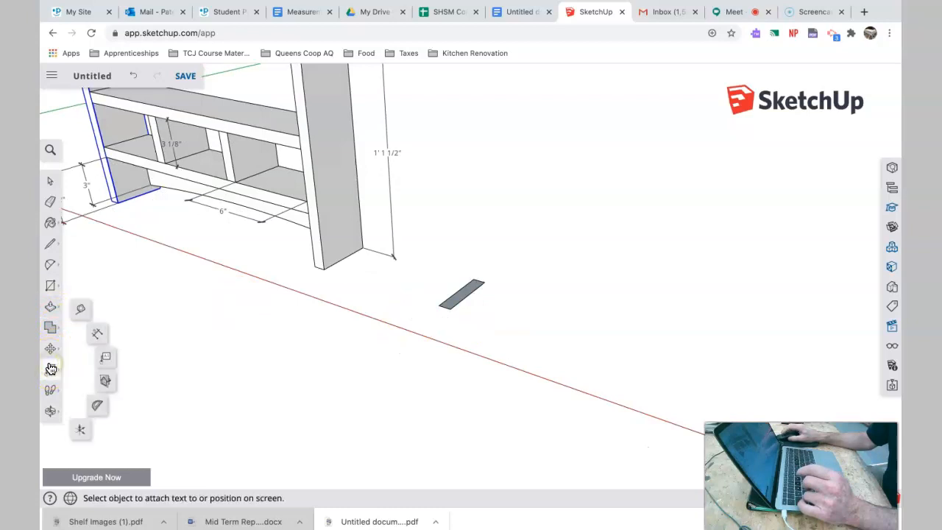
click(81, 309)
scroll(453, 298, down, 3)
scroll(450, 298, up, 6)
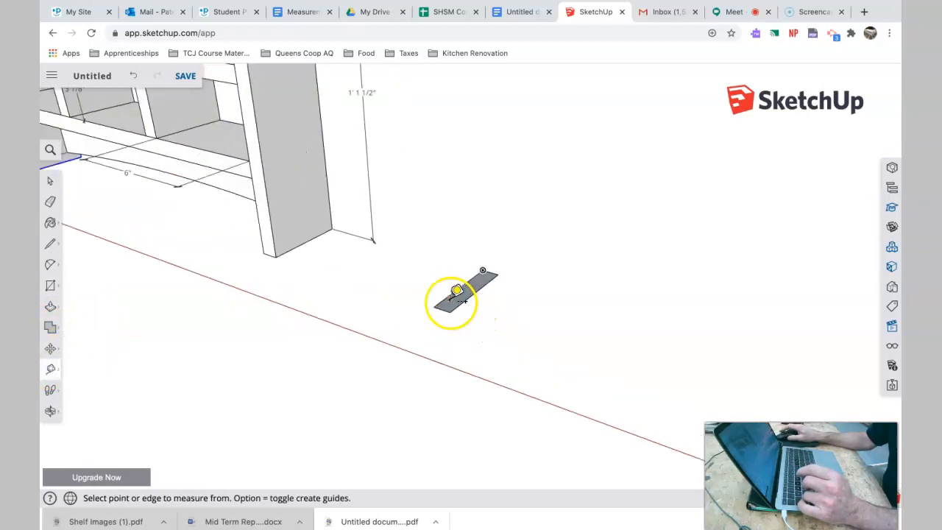
click(433, 307)
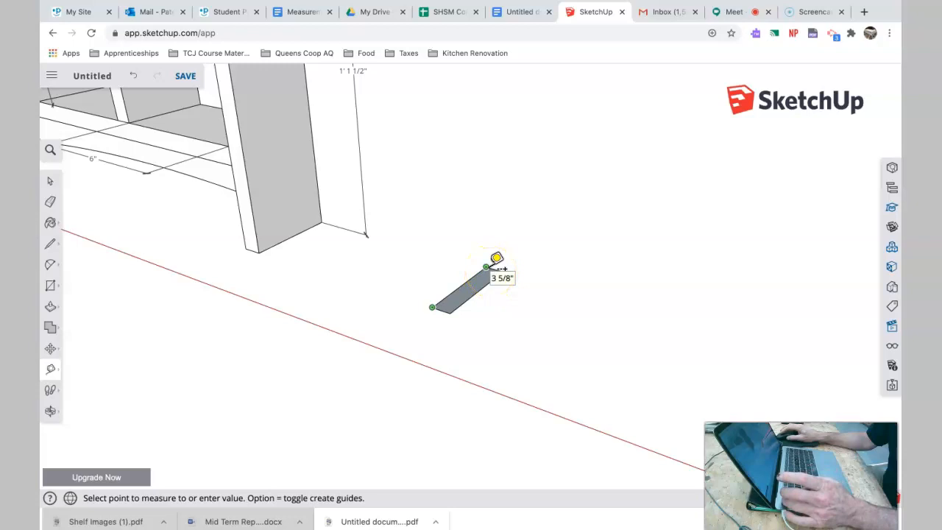
click(502, 269)
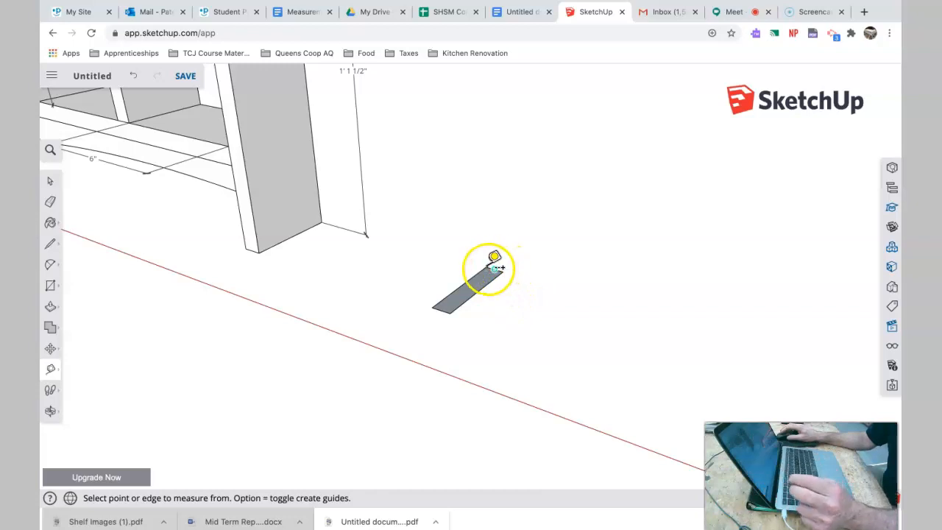
click(494, 266)
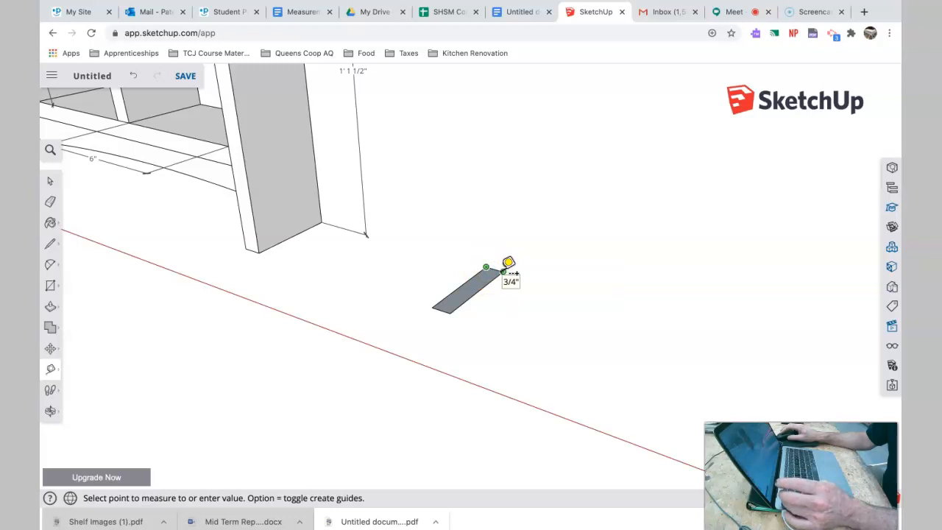
click(504, 270)
scroll(471, 283, up, 2)
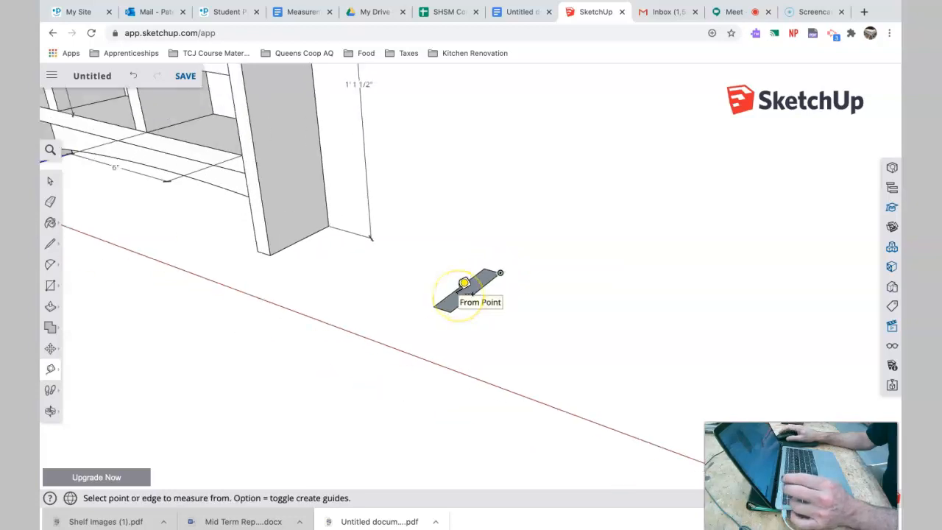
- Push/Pull the rectangle upward to 1' 1 1/2" to form a side board matching the finished shelf's height
scroll(464, 284, down, 3)
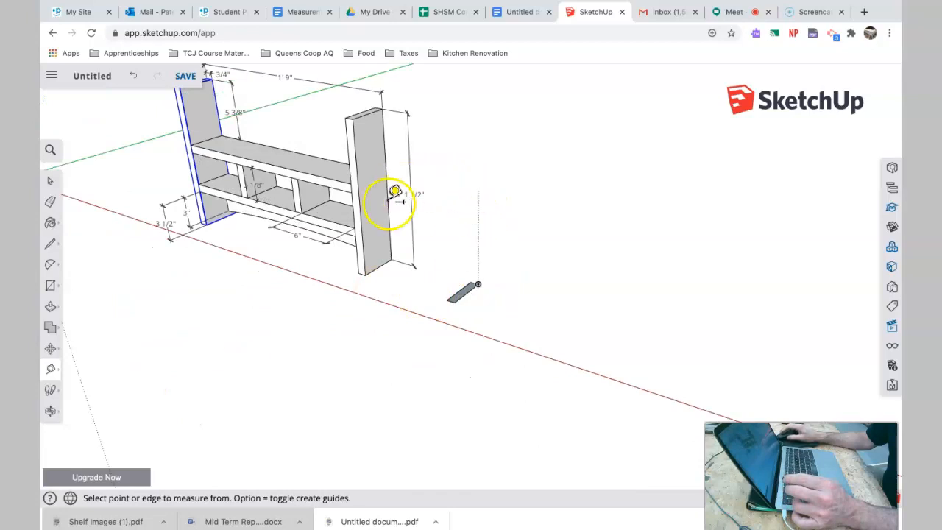
scroll(413, 195, up, 2)
scroll(415, 190, up, 2)
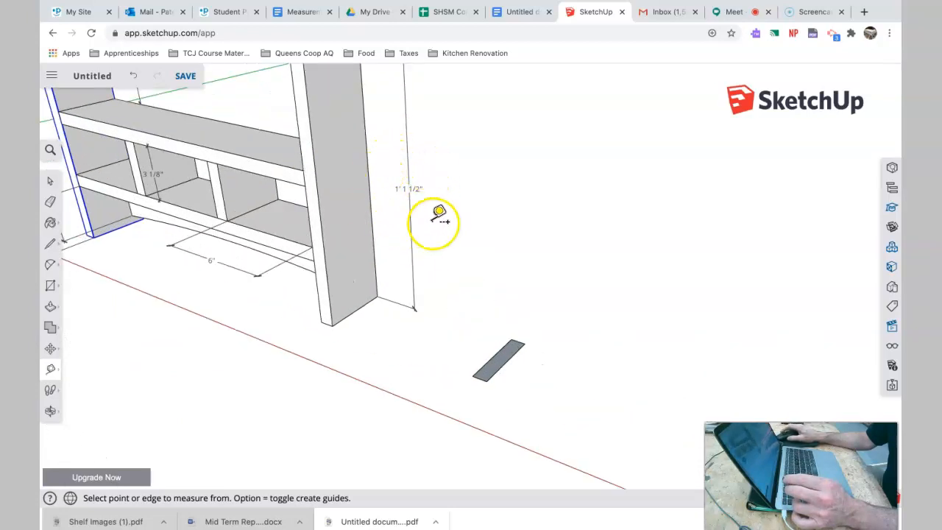
scroll(420, 267, down, 3)
scroll(421, 264, up, 2)
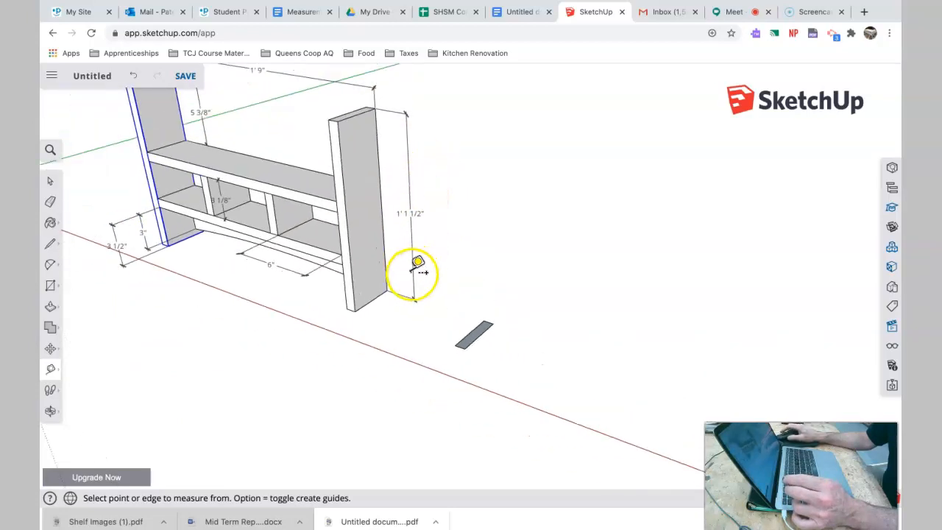
click(51, 307)
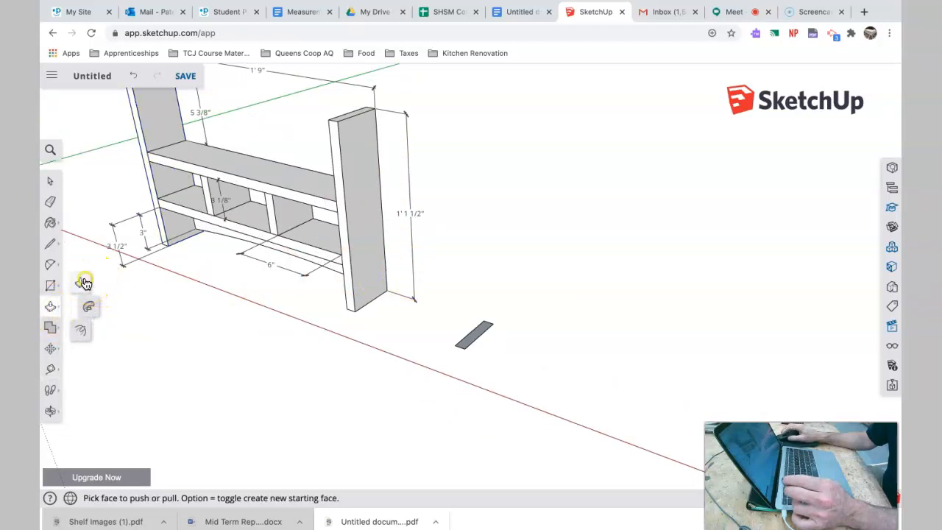
click(51, 303)
click(51, 306)
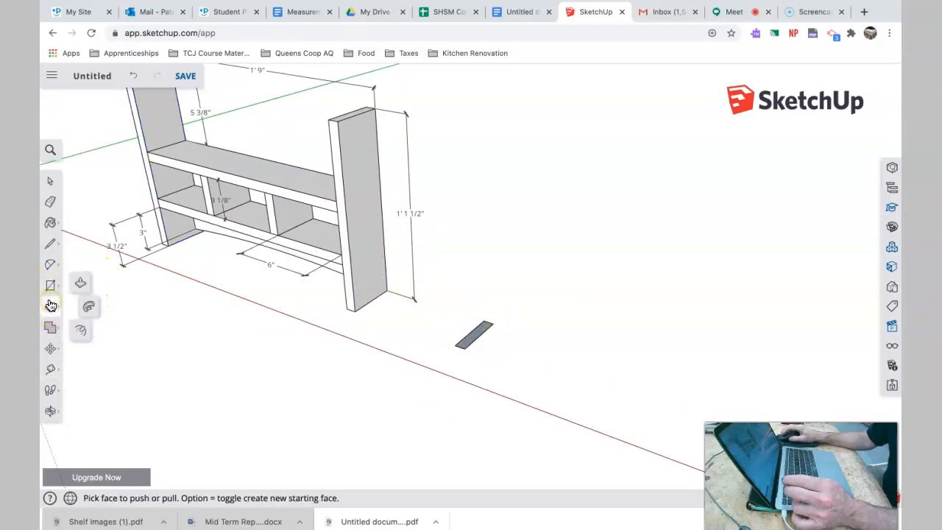
click(83, 284)
drag(474, 331, 479, 175)
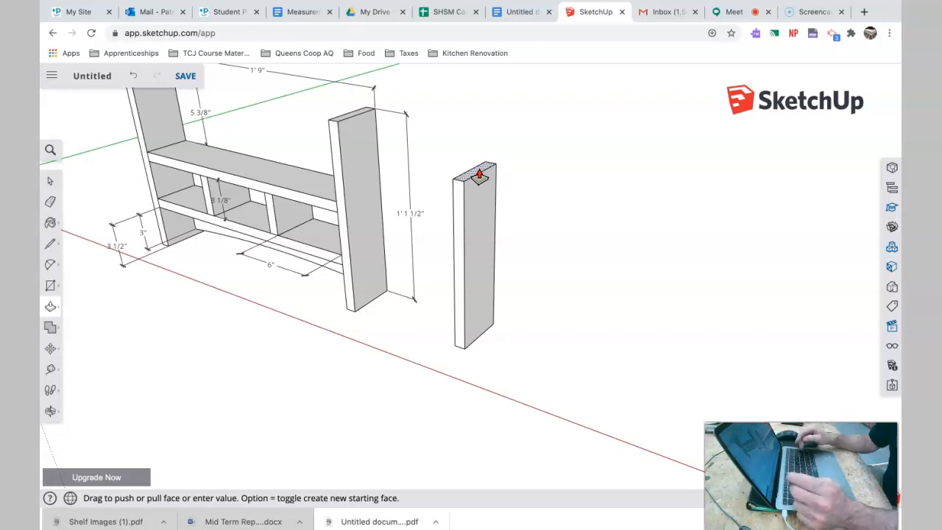
drag(479, 176, 460, 144)
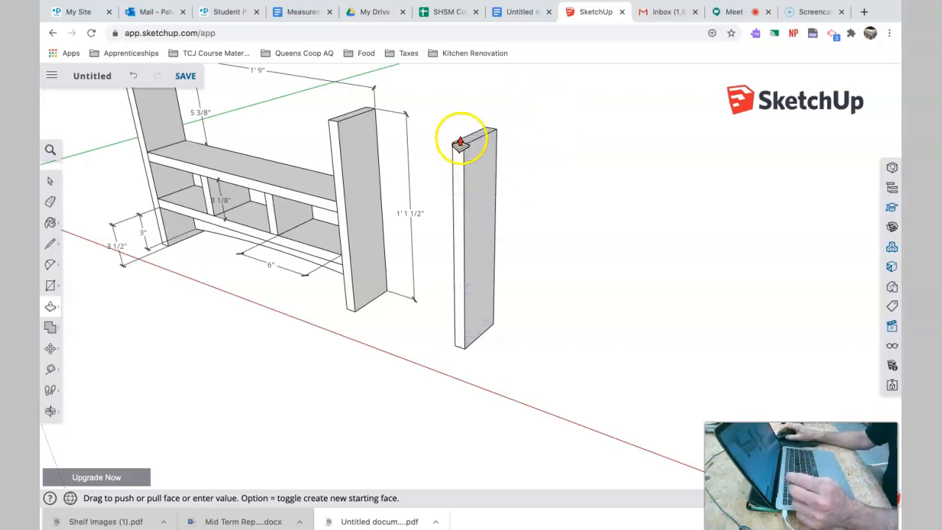
- Select all faces and edges of the new side board and make them a group
click(50, 182)
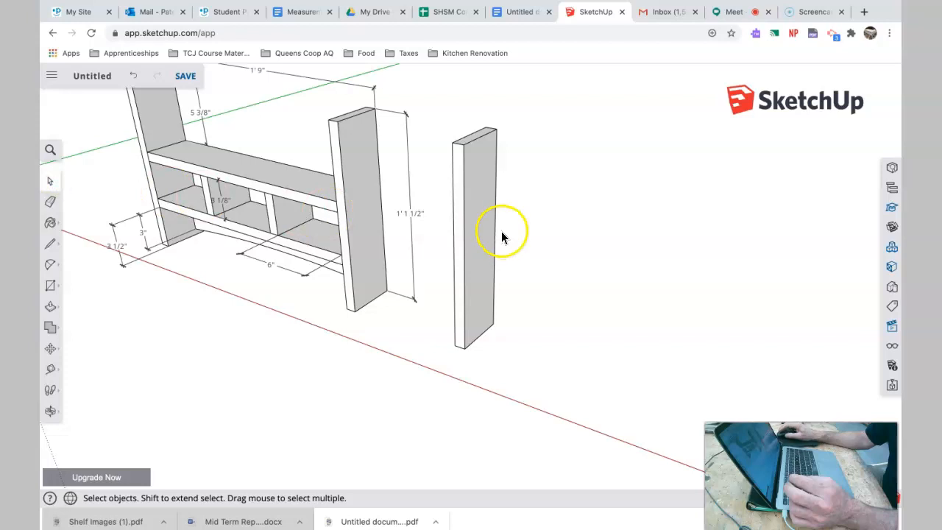
triple_click(475, 223)
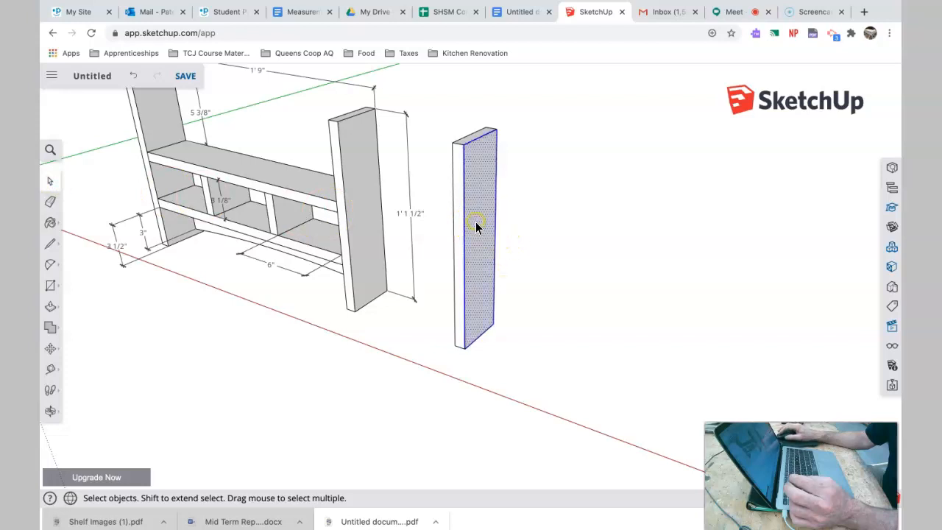
middle_drag(431, 233, 397, 234)
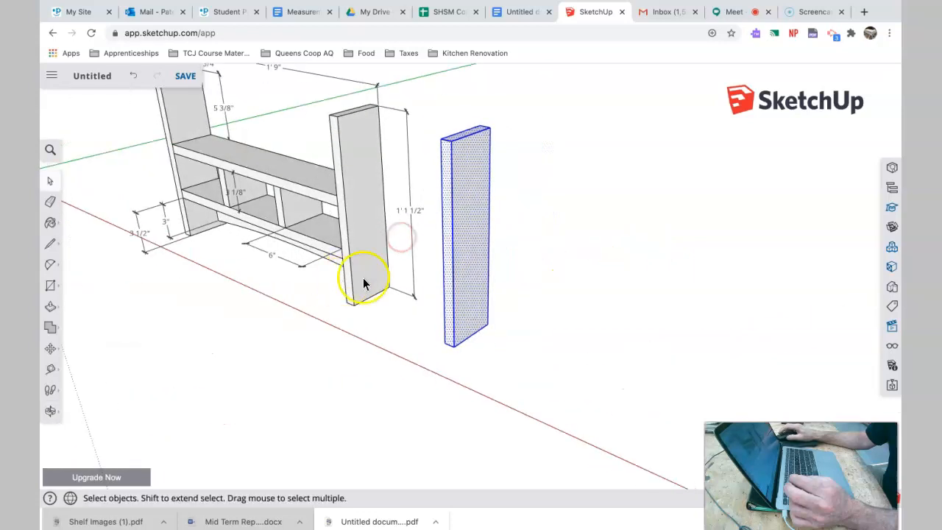
right_click(466, 207)
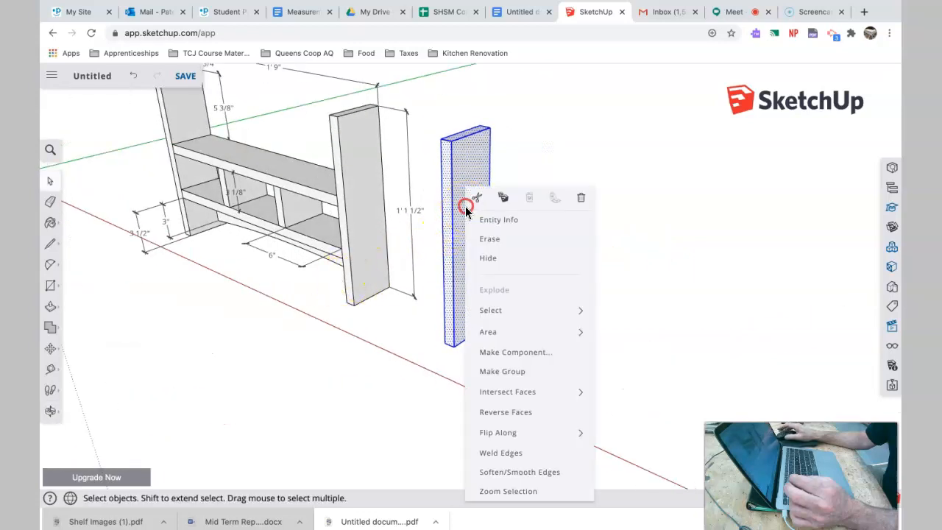
click(498, 371)
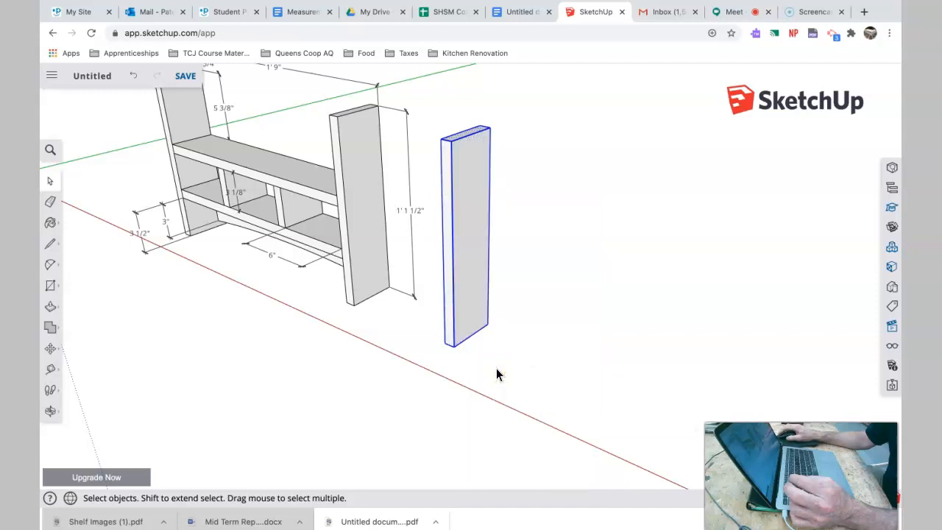
- Place a Tape Measure guide line 1' 9" along the red axis from the new side board's shelf-facing bottom edge
click(494, 368)
click(394, 175)
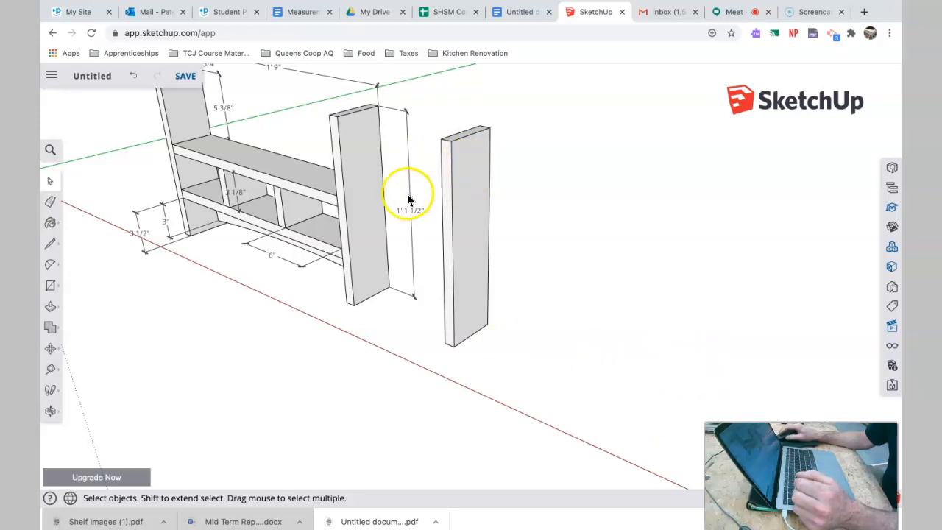
middle_drag(361, 204, 520, 268)
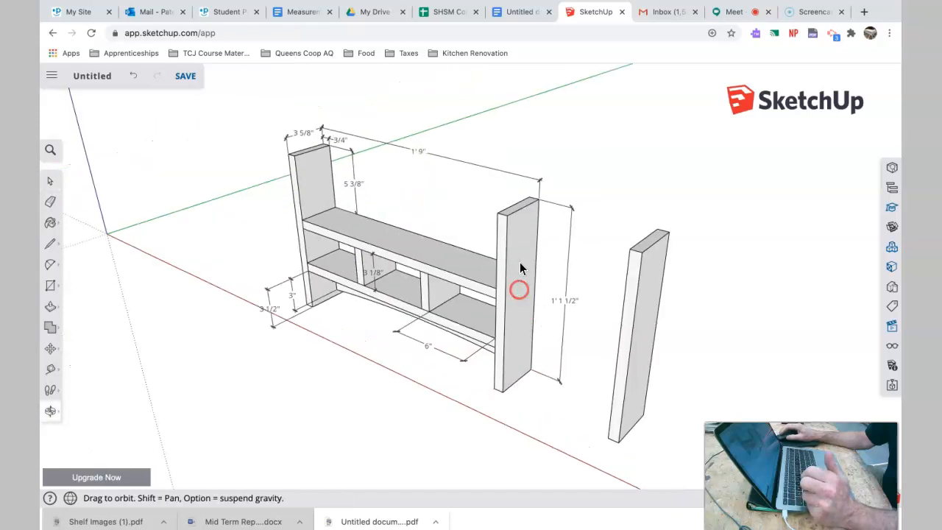
scroll(416, 157, down, 3)
scroll(414, 158, up, 5)
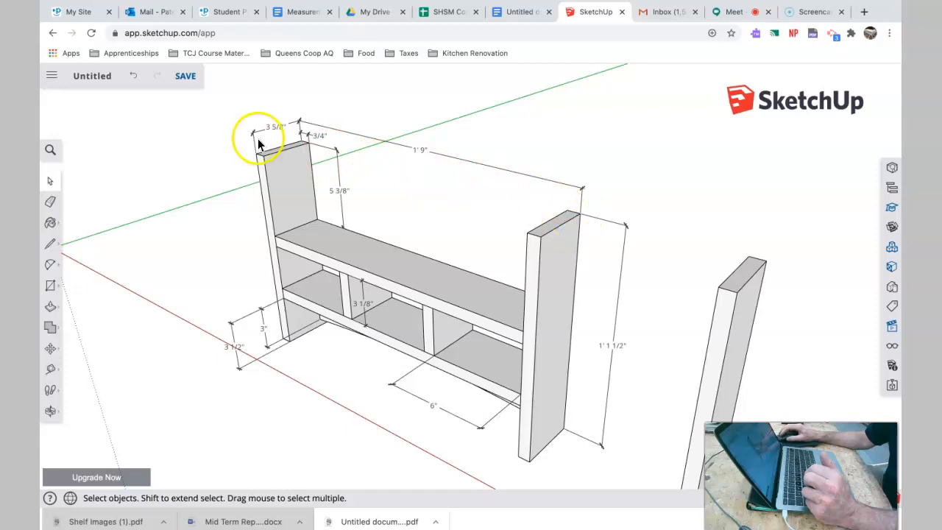
scroll(600, 243, down, 5)
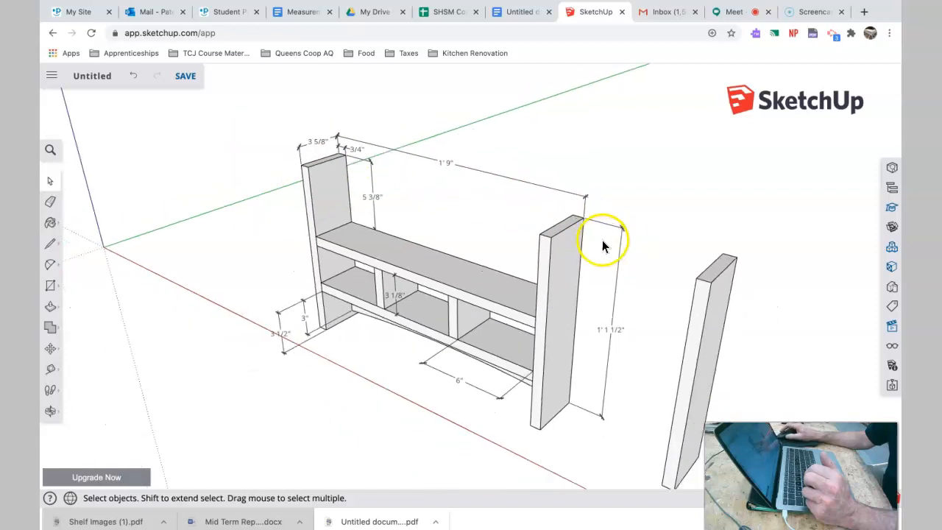
mouse_move(602, 246)
middle_down()
mouse_move(562, 216)
mouse_move(399, 184)
mouse_move(662, 204)
mouse_move(703, 195)
middle_up()
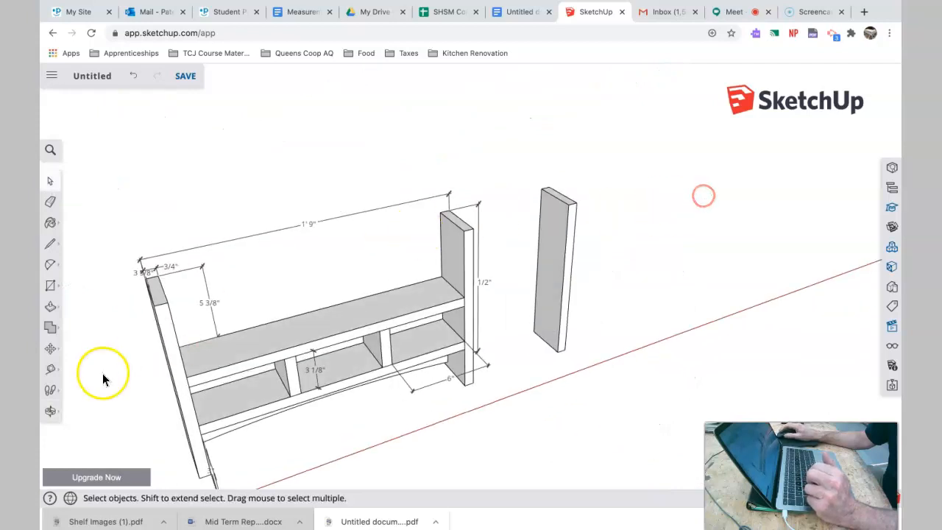
click(50, 370)
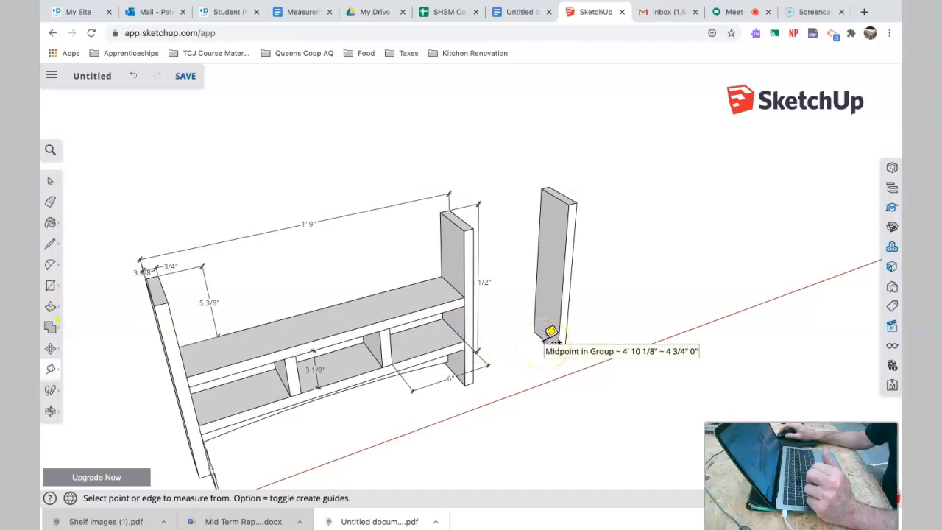
drag(551, 333, 739, 264)
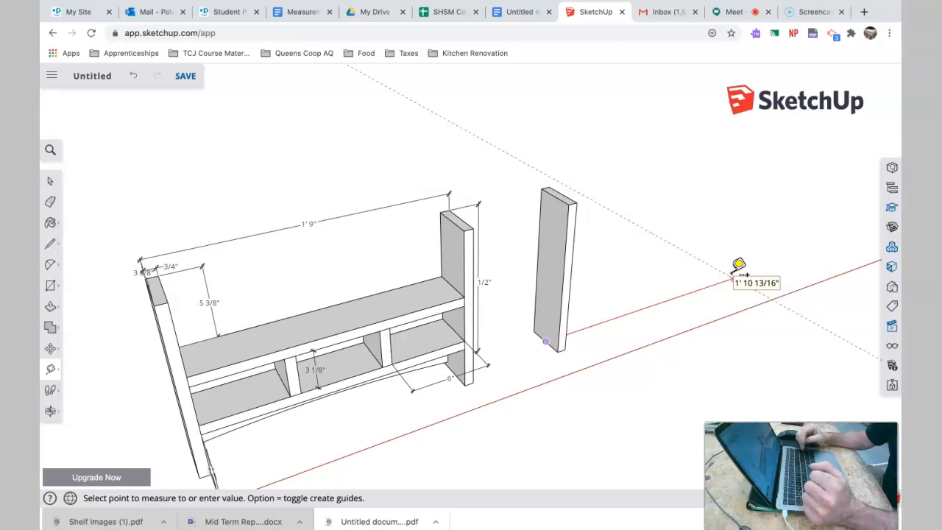
key(Escape)
click(667, 310)
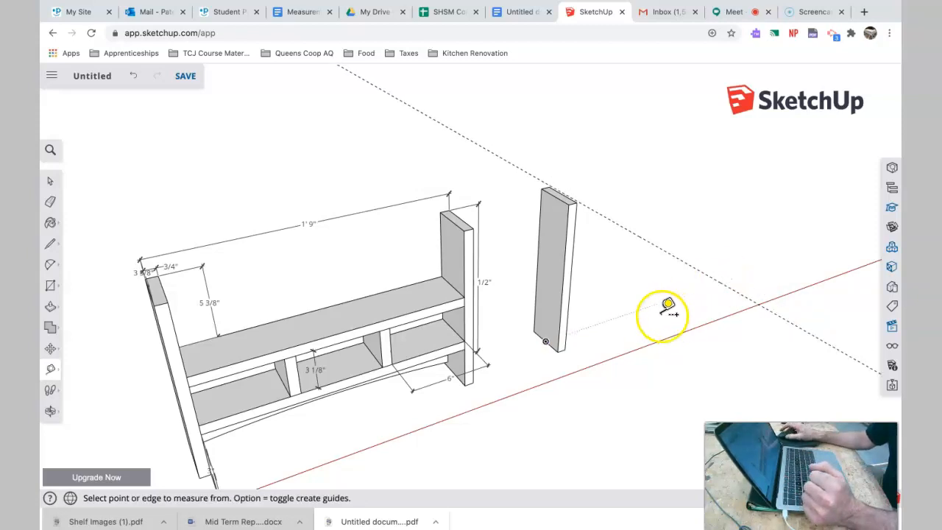
click(50, 181)
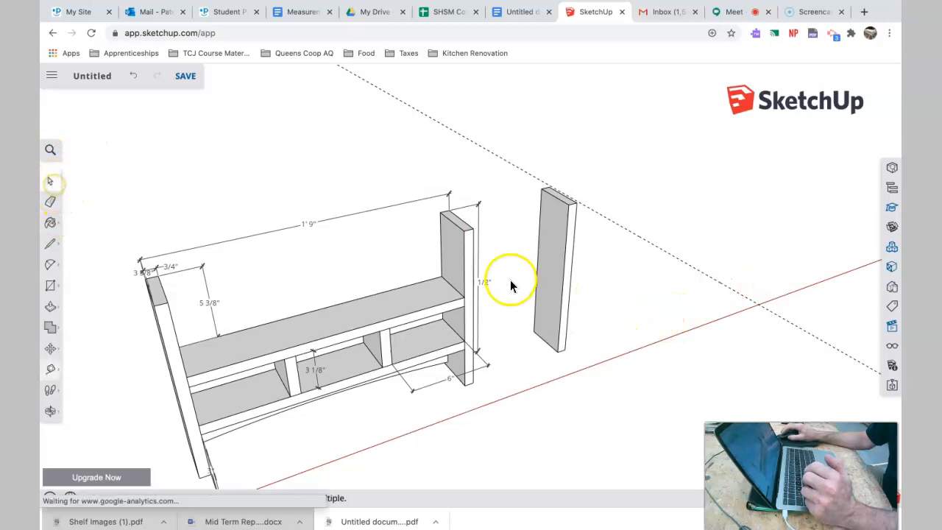
key(o)
drag(694, 276, 475, 263)
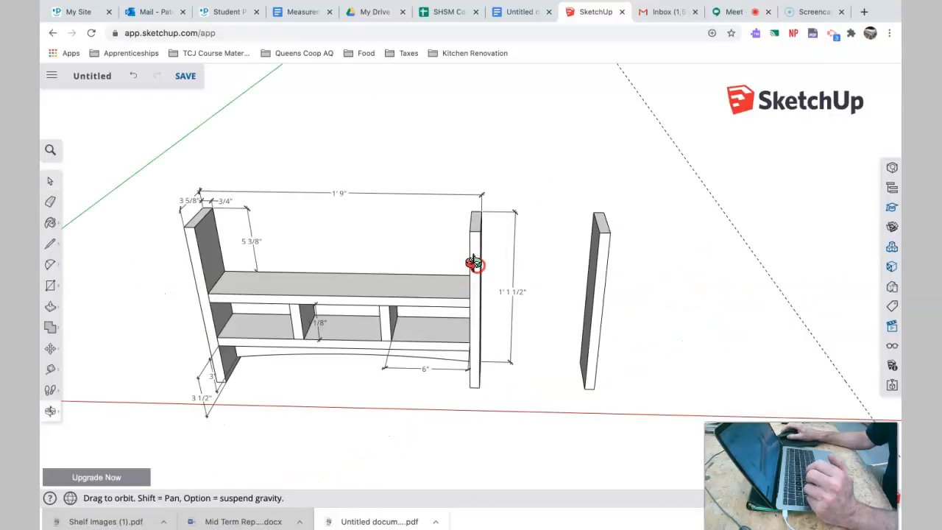
key(space)
scroll(687, 314, down, 3)
scroll(684, 312, up, 2)
scroll(685, 311, down, 4)
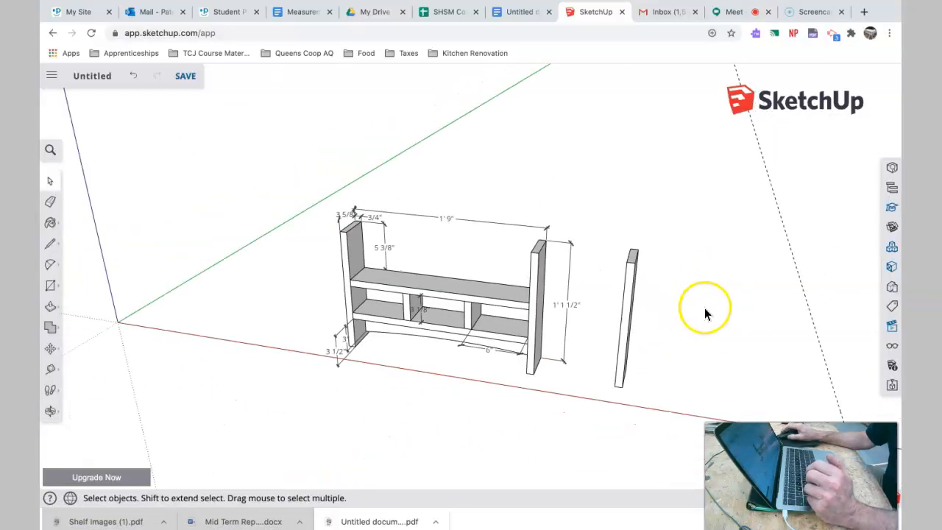
middle_drag(704, 308, 540, 257)
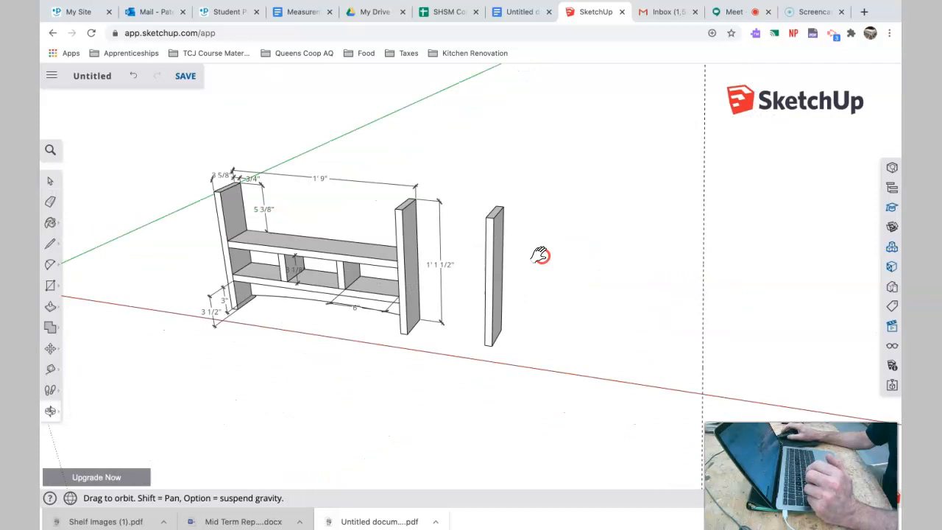
click(48, 351)
click(499, 276)
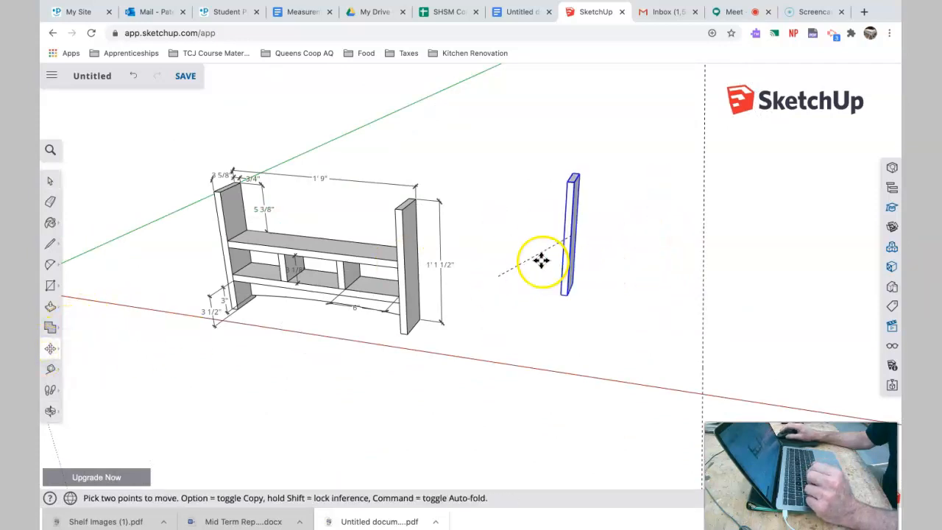
key(Escape)
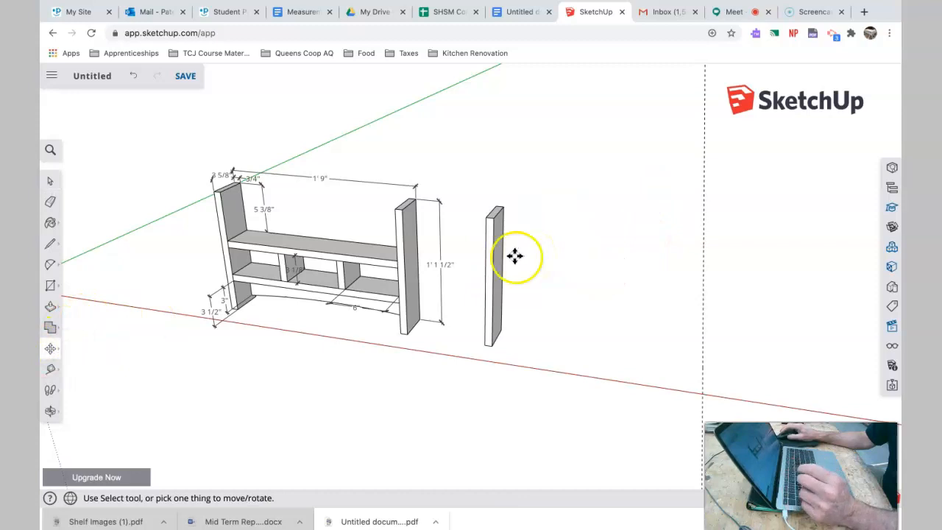
- Try to copy the new side board along the red axis with Move, starting from a point on its upper face
click(54, 183)
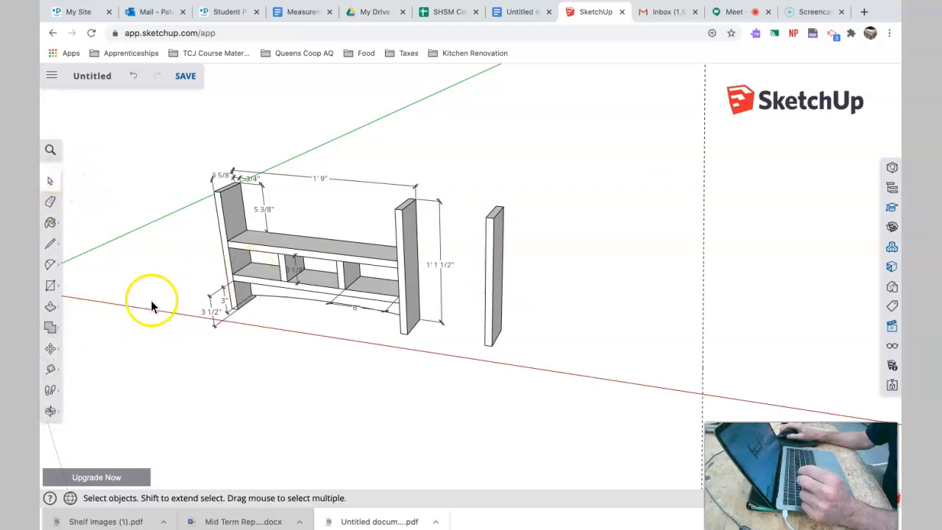
click(52, 351)
click(81, 326)
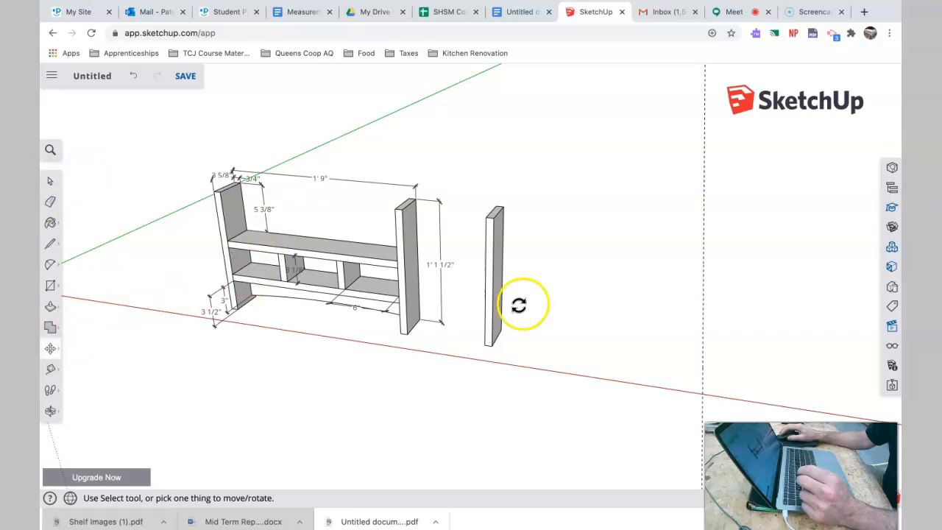
middle_drag(533, 336, 627, 318)
middle_drag(564, 319, 412, 298)
scroll(523, 321, up, 5)
key(m)
middle_drag(498, 296, 454, 290)
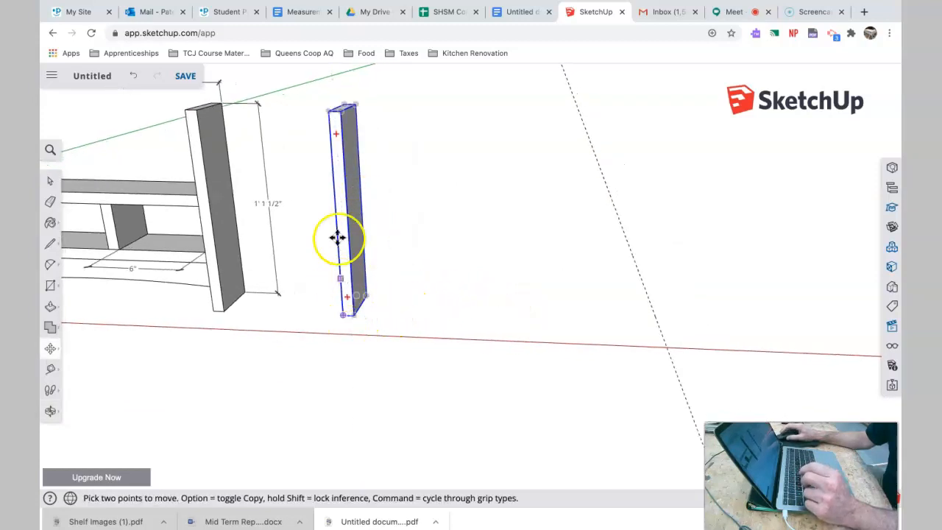
click(351, 151)
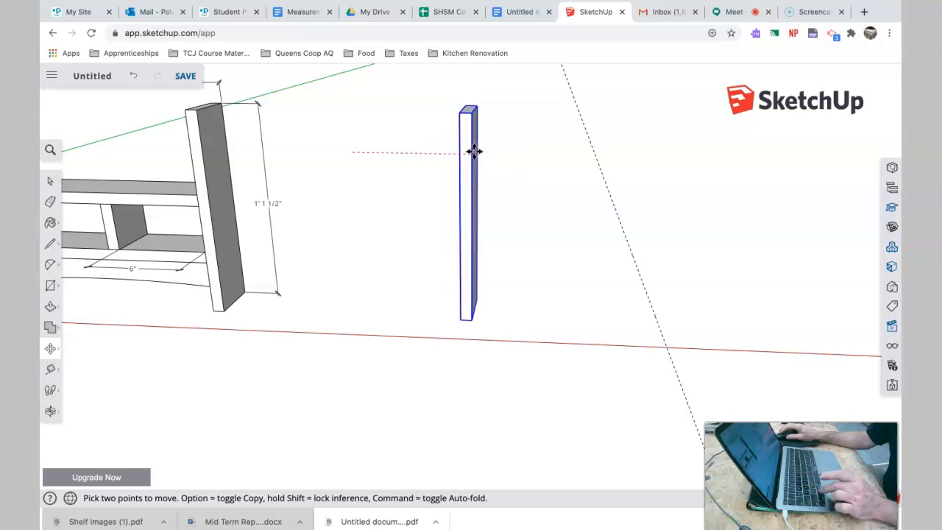
key(alt)
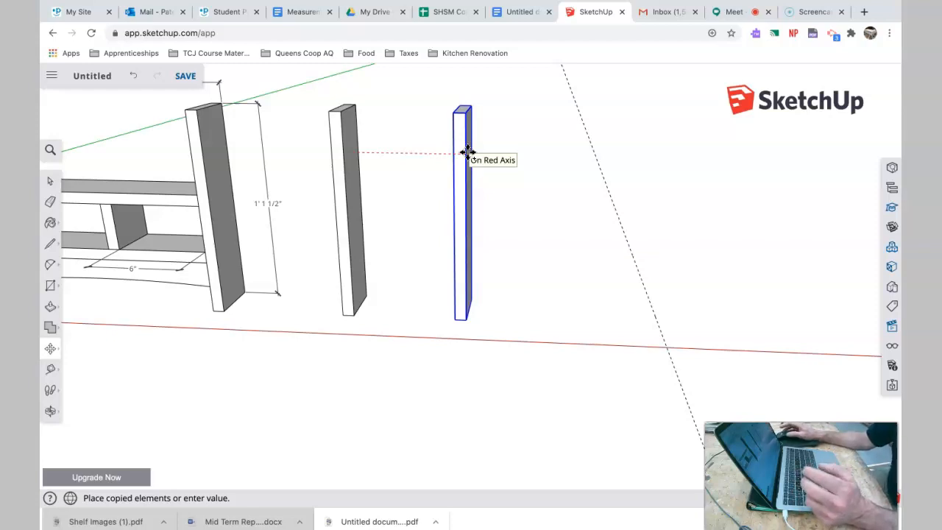
drag(462, 152, 515, 147)
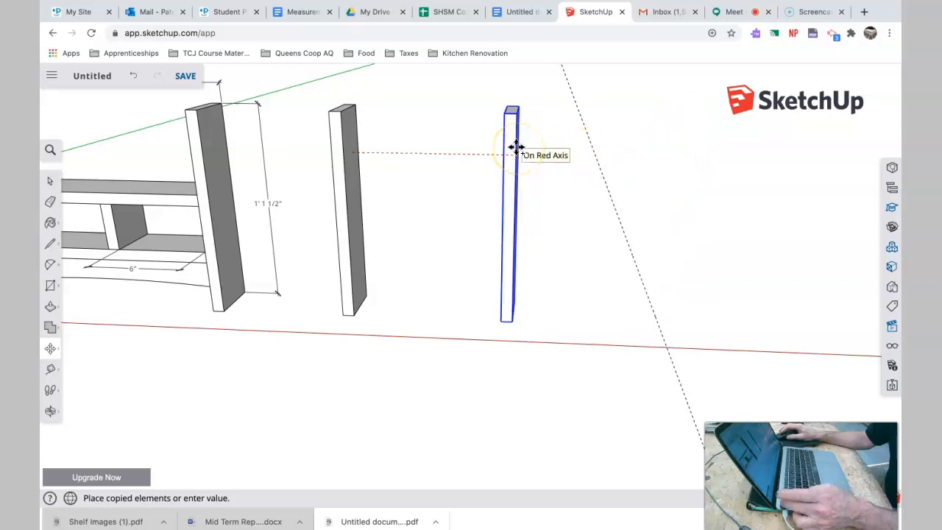
key(Escape)
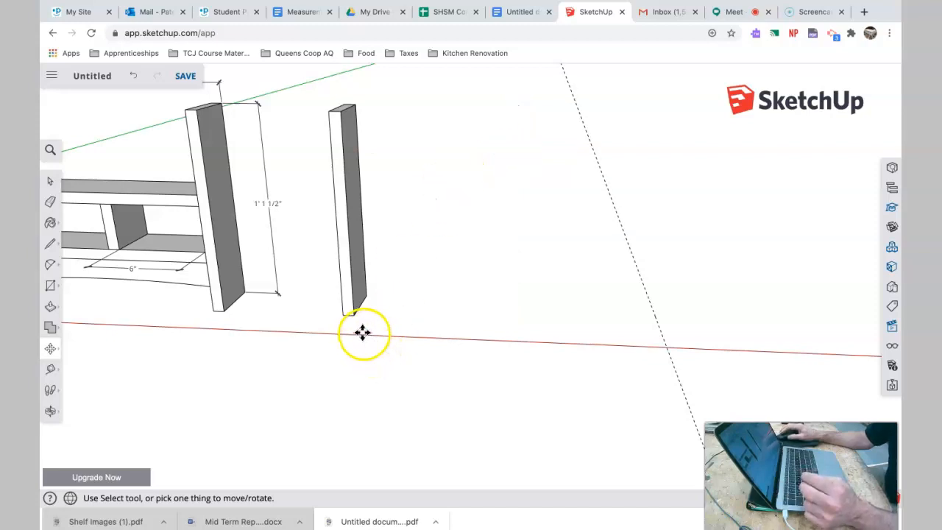
- Copy the new side board along the red axis from its bottom front corner away from the shelf, placing that corner on the guide line
click(355, 308)
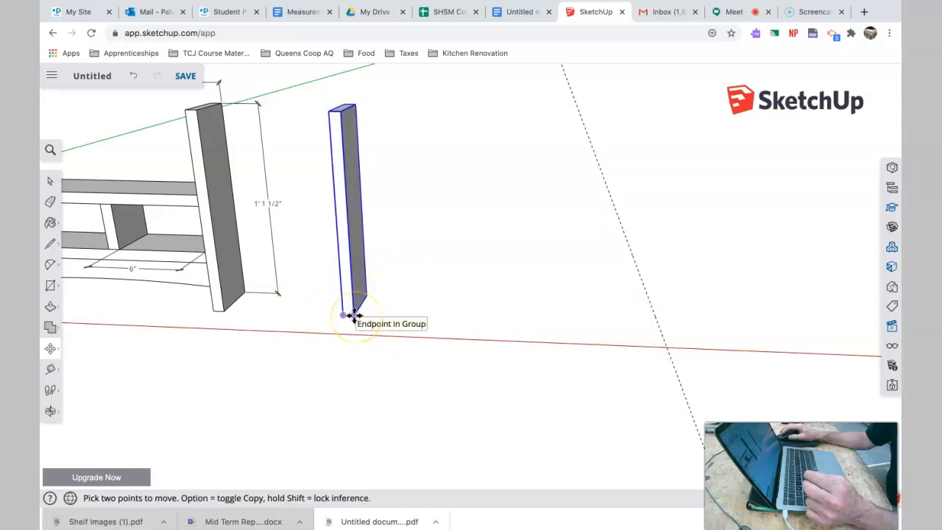
scroll(354, 315, up, 5)
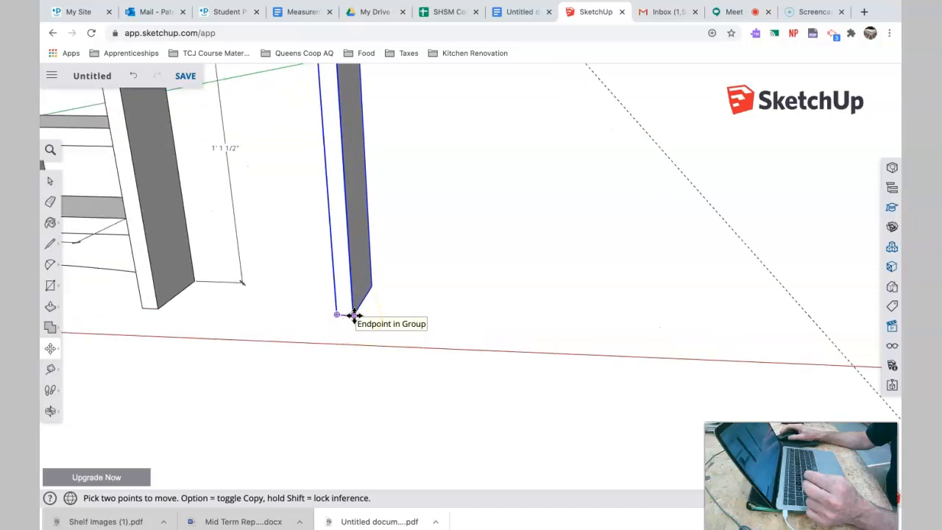
drag(350, 315, 560, 318)
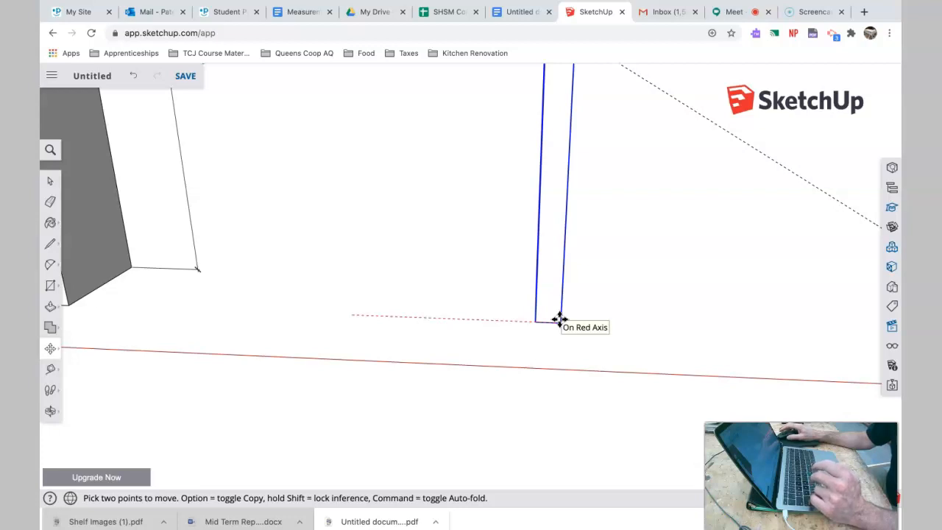
drag(560, 318, 624, 326)
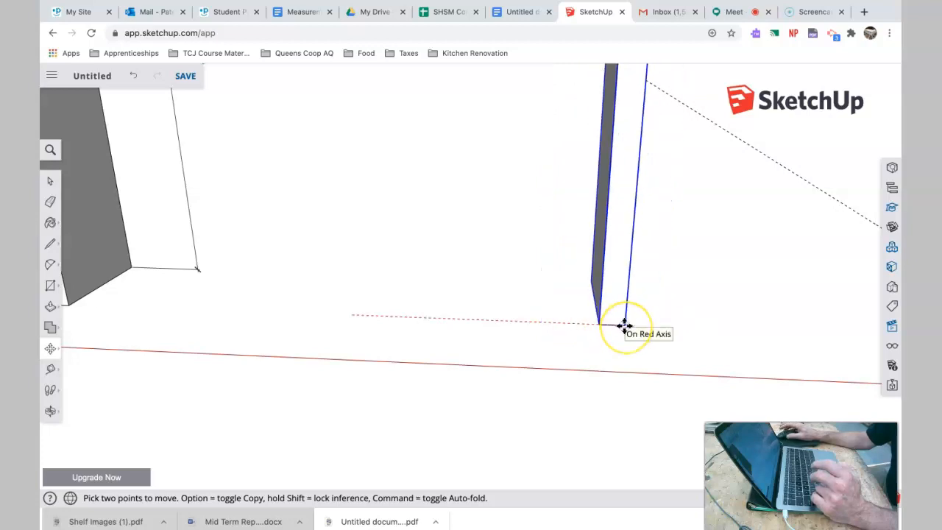
key(alt)
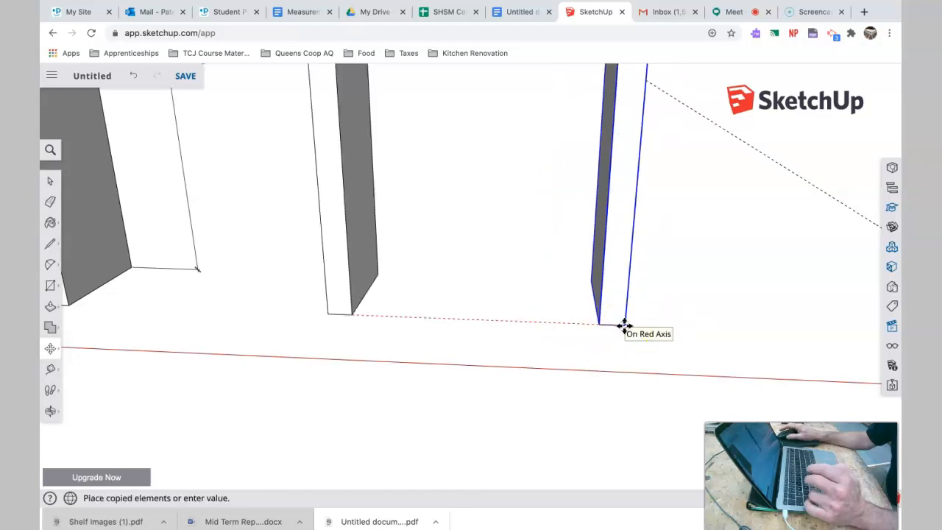
scroll(624, 326, up, 3)
scroll(624, 326, down, 2)
middle_drag(625, 324, 506, 318)
mouse_move(506, 318)
mouse_down()
mouse_move(582, 316)
mouse_move(673, 333)
mouse_move(692, 326)
mouse_move(493, 316)
mouse_move(561, 326)
mouse_move(654, 322)
mouse_move(491, 314)
mouse_up()
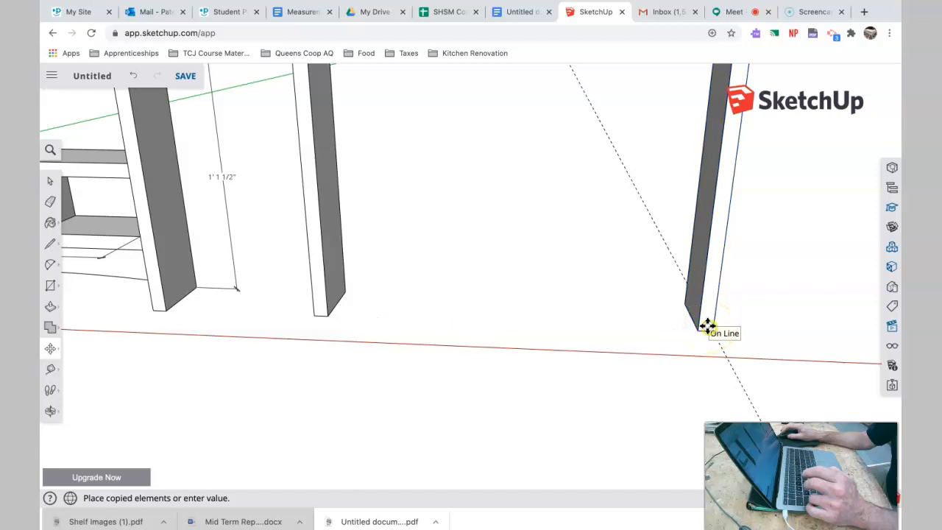
click(707, 326)
click(666, 368)
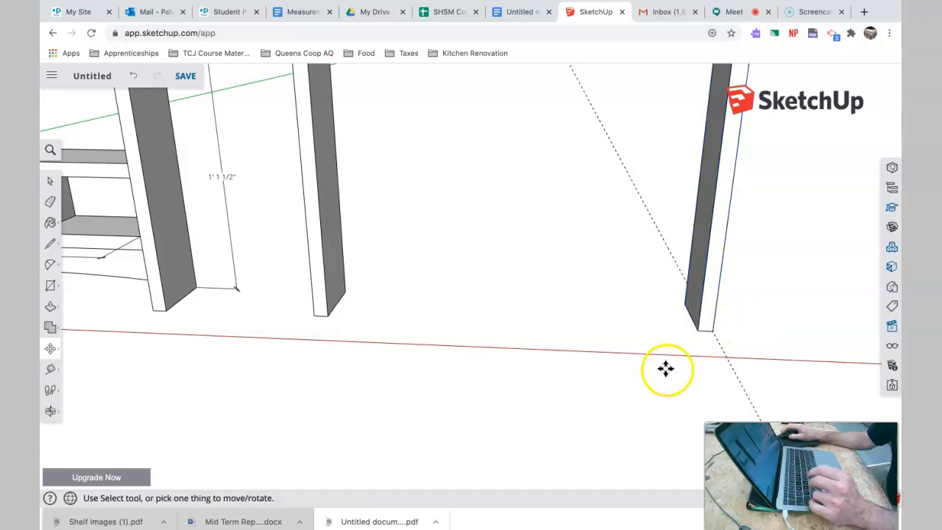
click(60, 195)
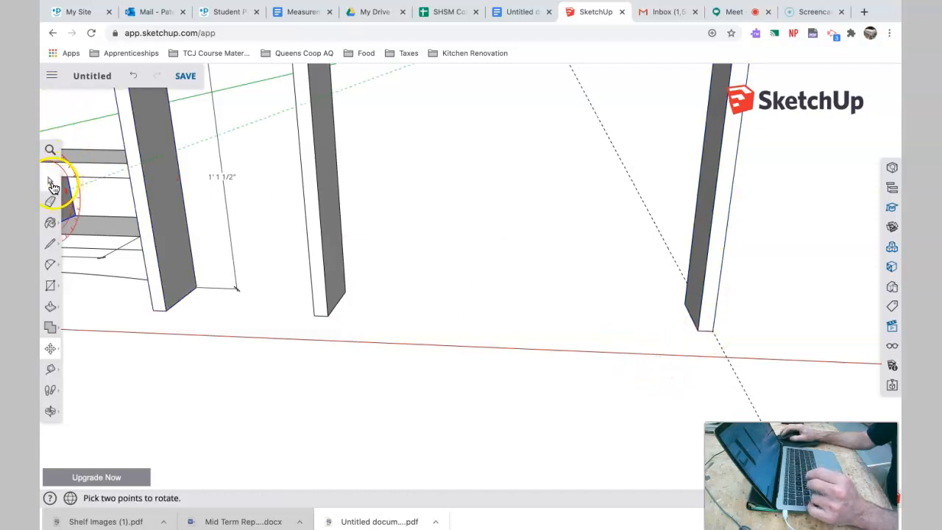
click(51, 184)
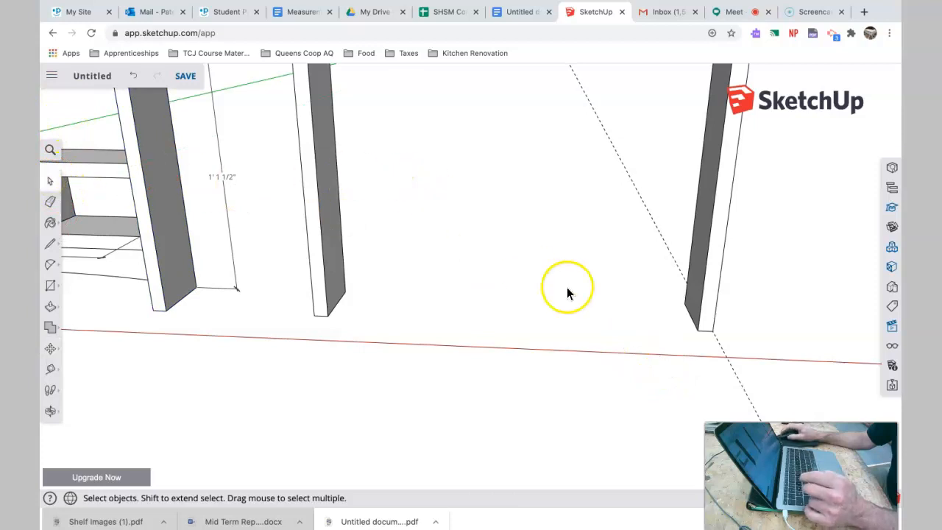
- Examine the reference shelf's board positions and dimensions alongside the two new side boards
scroll(567, 291, down, 6)
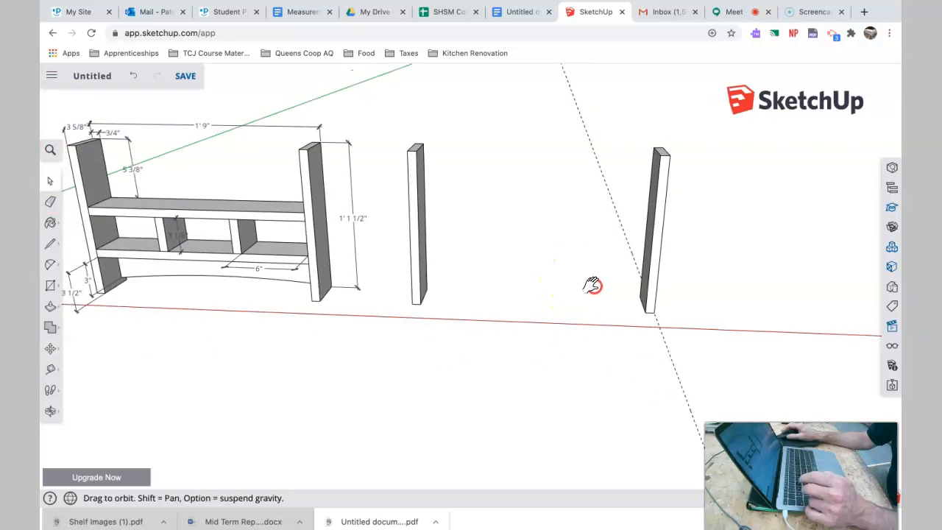
middle_drag(182, 240, 231, 227)
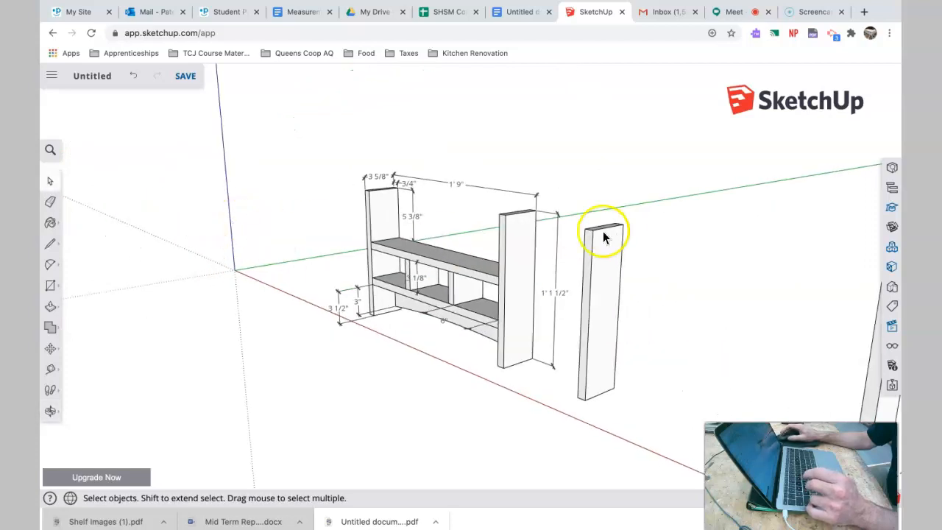
scroll(396, 226, up, 4)
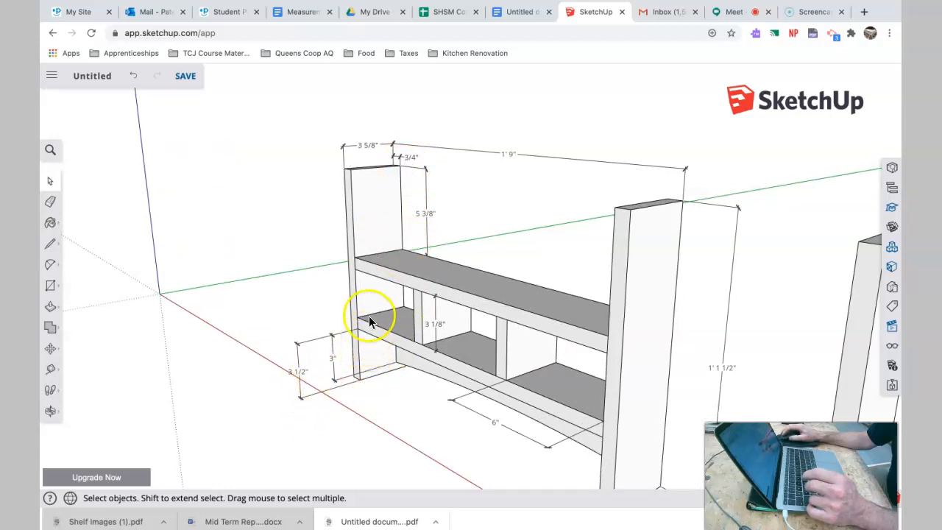
scroll(575, 356, down, 6)
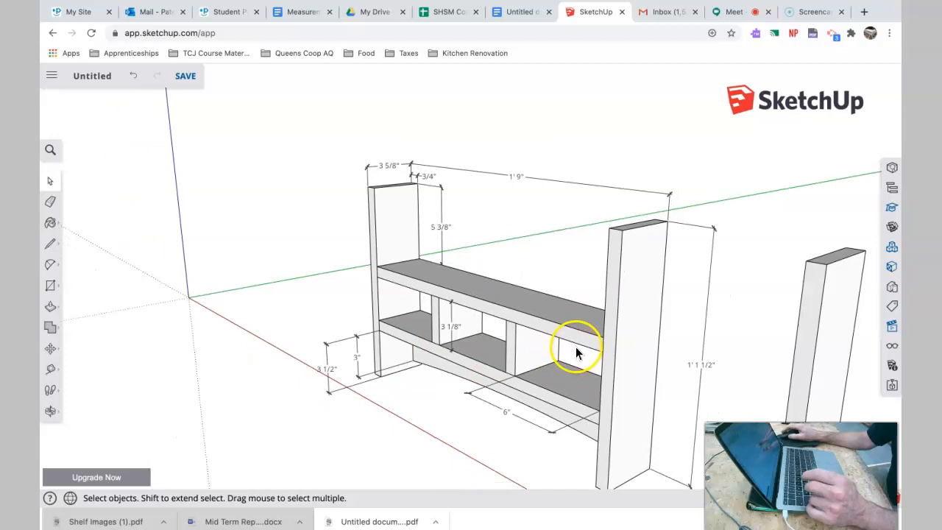
middle_drag(588, 337, 456, 331)
scroll(472, 338, up, 5)
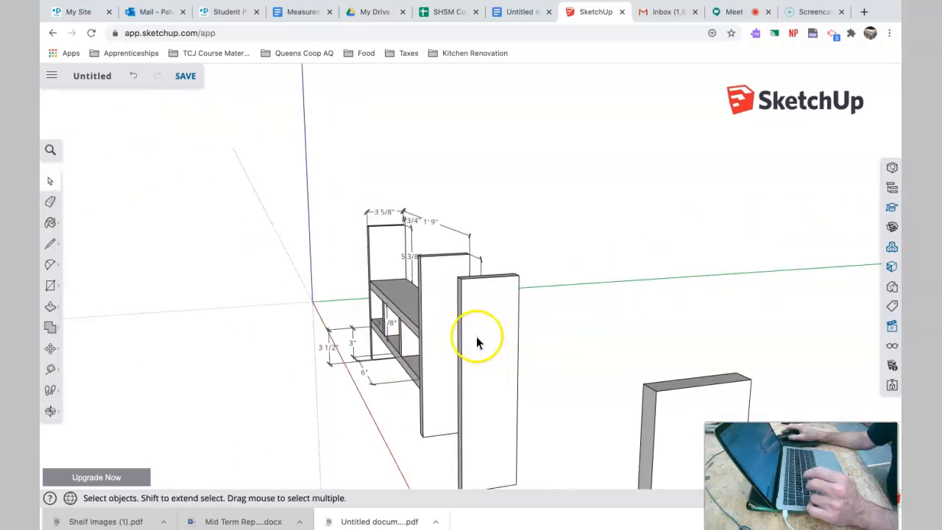
- Place a Tape Measure guide line 5 3/8" below the top edge on the first new side board's inner face
click(53, 369)
click(80, 315)
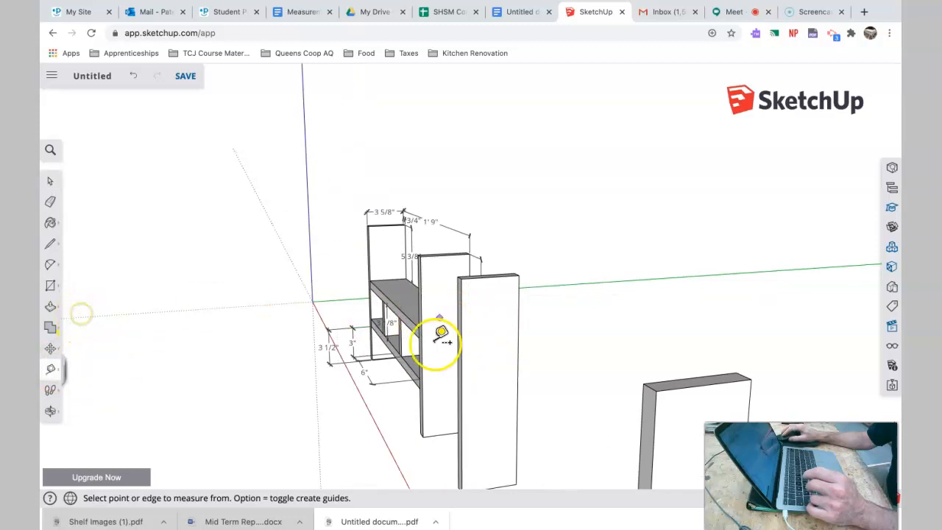
middle_drag(442, 289, 441, 238)
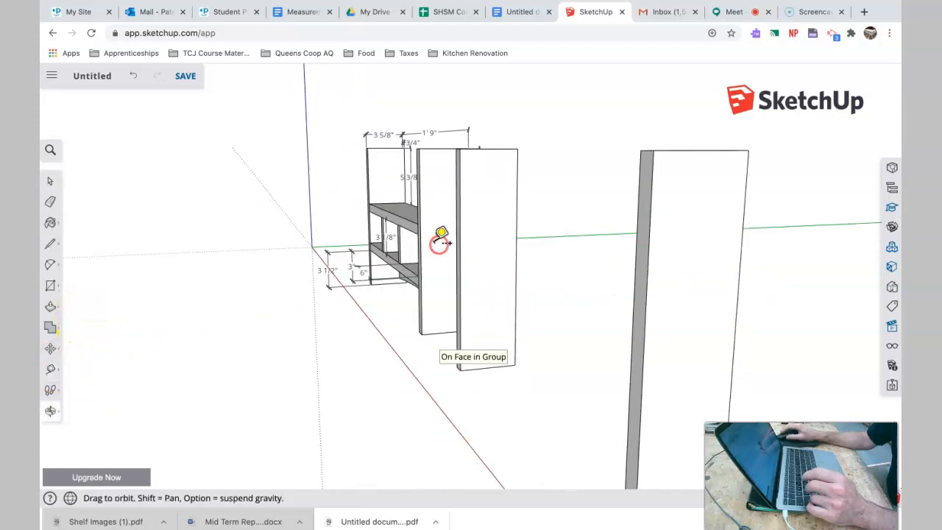
click(501, 150)
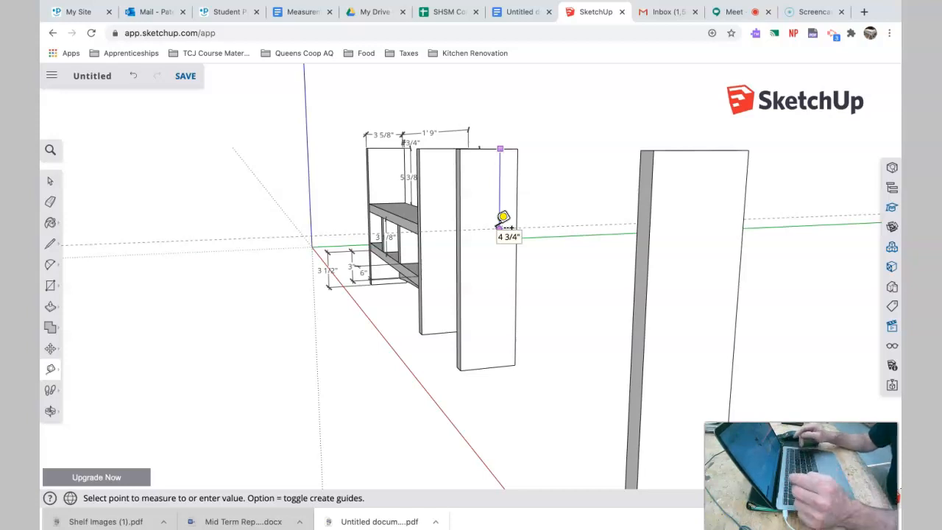
click(503, 217)
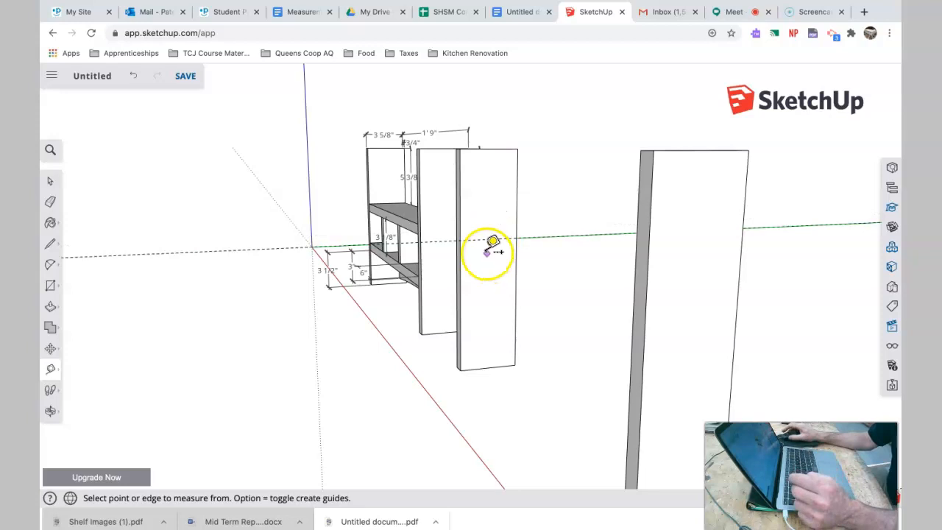
- Place a second Tape Measure guide line 3/4" below the upper guide to mark the top shelf's thickness
scroll(497, 232, up, 5)
scroll(491, 233, up, 2)
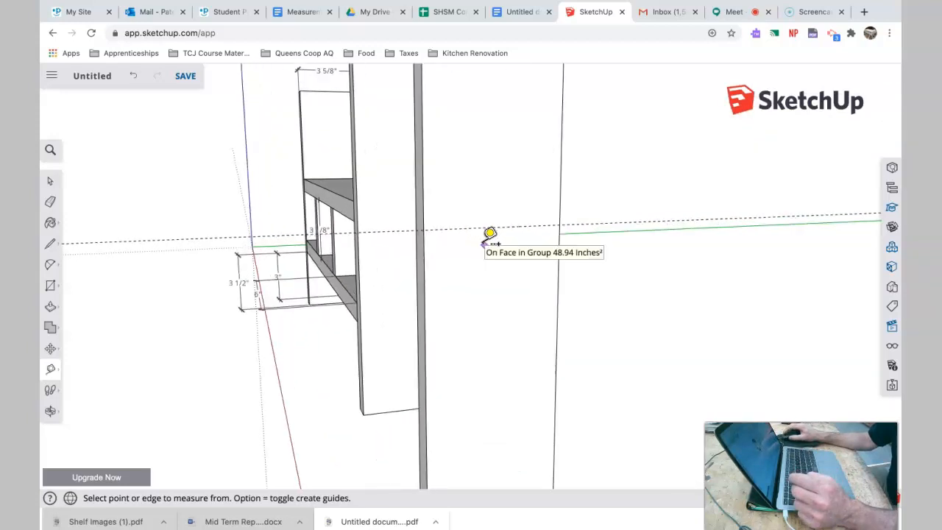
click(498, 230)
drag(499, 228, 498, 271)
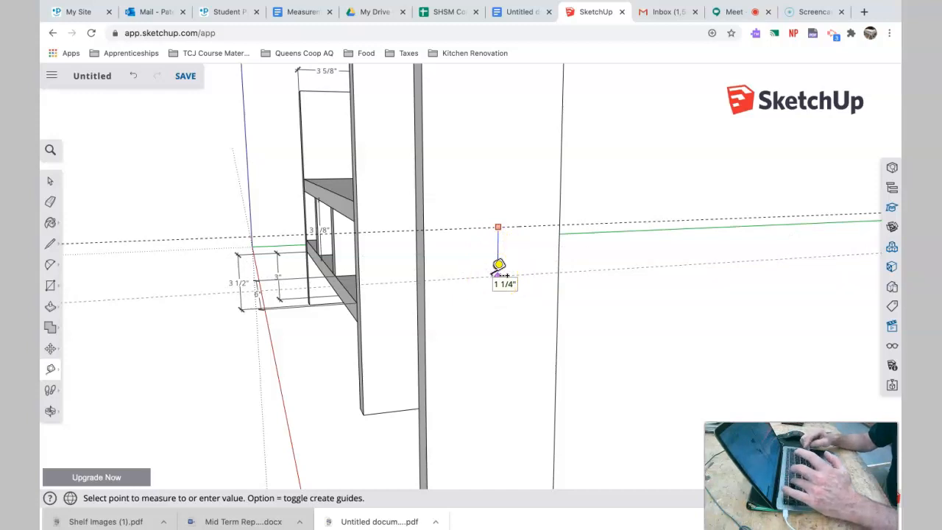
click(499, 265)
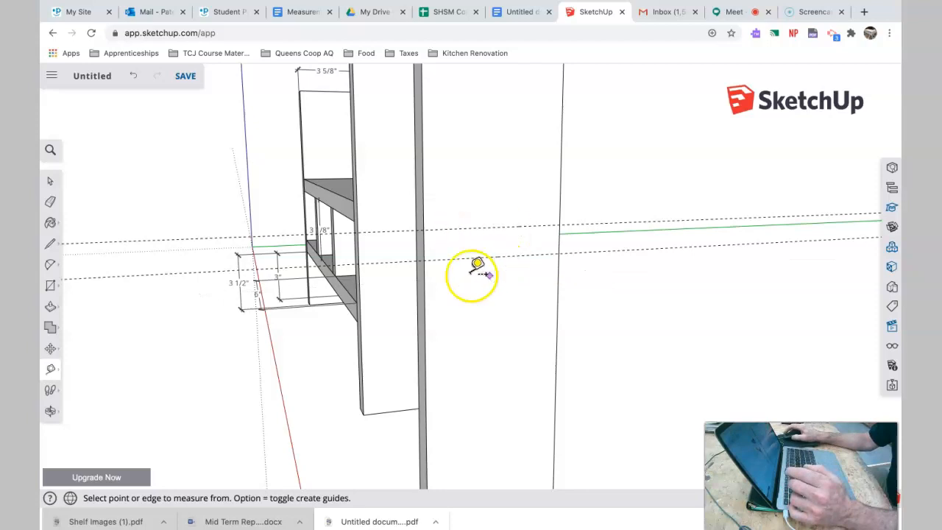
- Place a Tape Measure guide line 3 1/2" above the bottom edge of the same side board's inner face
scroll(489, 268, up, 3)
scroll(486, 266, down, 5)
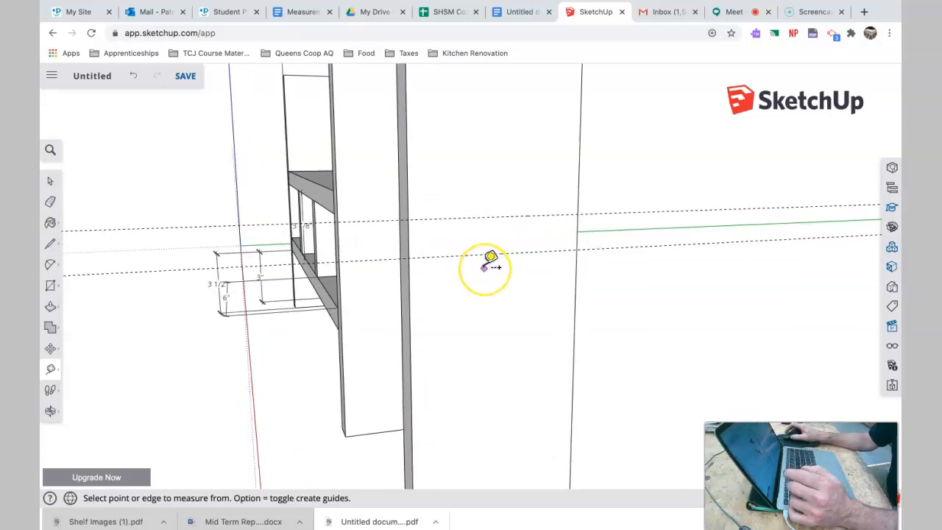
middle_drag(491, 256, 583, 258)
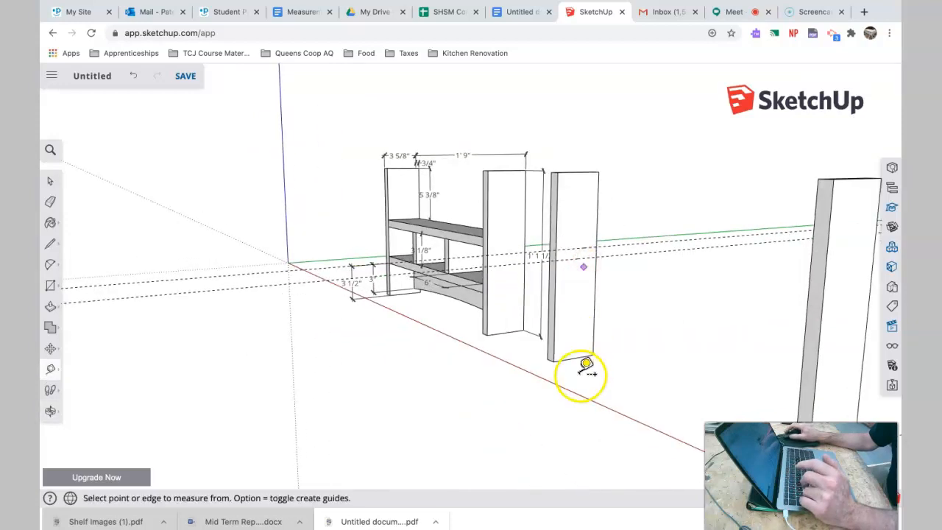
scroll(578, 343, up, 5)
scroll(578, 368, up, 2)
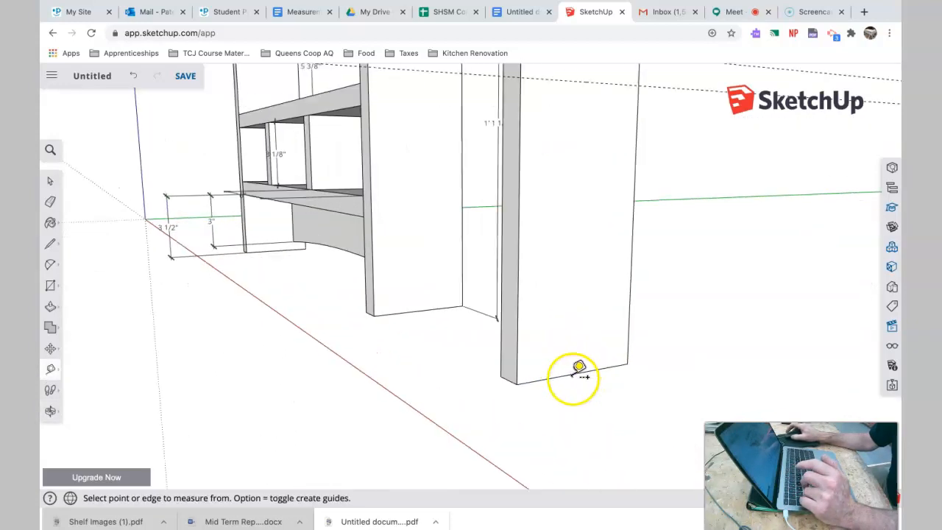
click(575, 373)
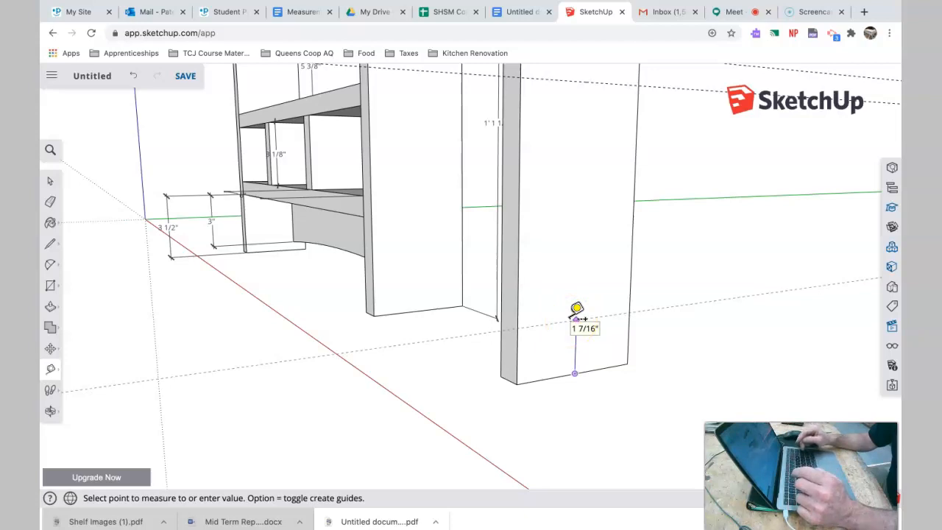
key(Return)
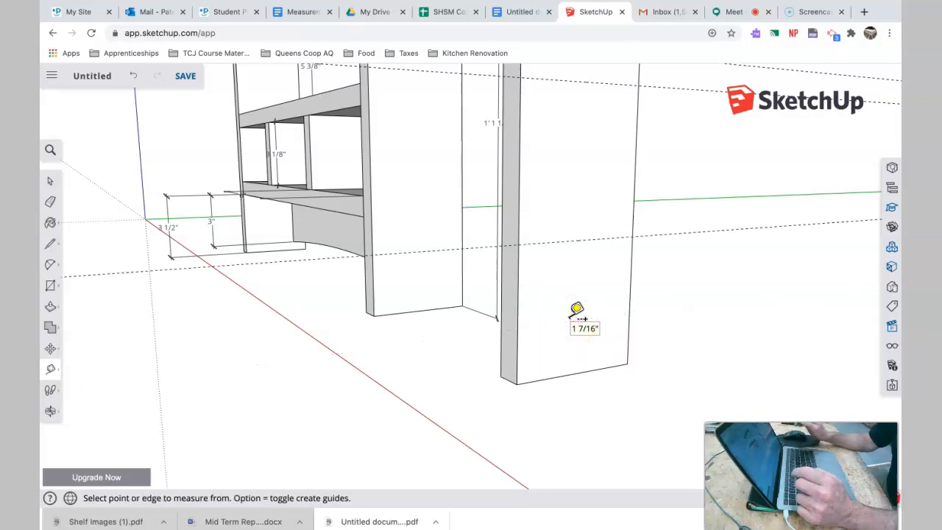
- Place another guide line 3/4" above the lower guide to mark the lower shelf's thickness
click(566, 240)
click(575, 183)
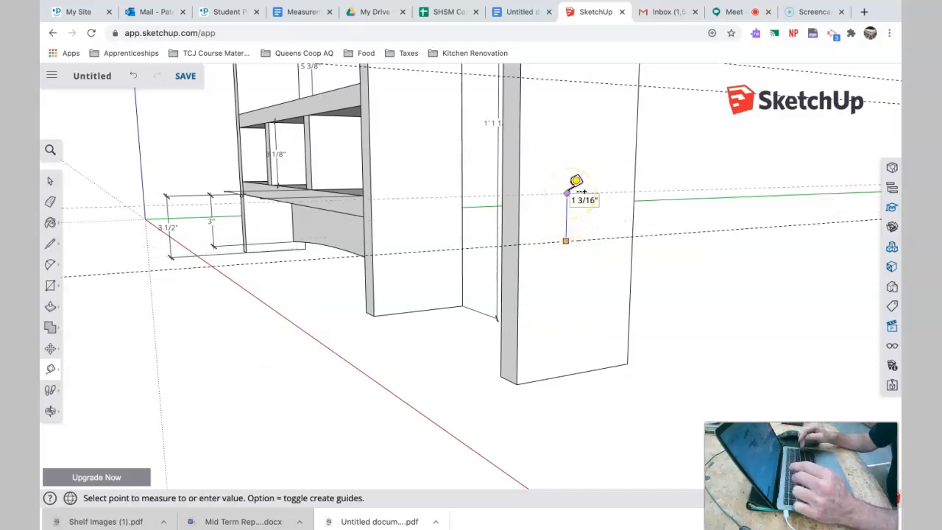
key(Return)
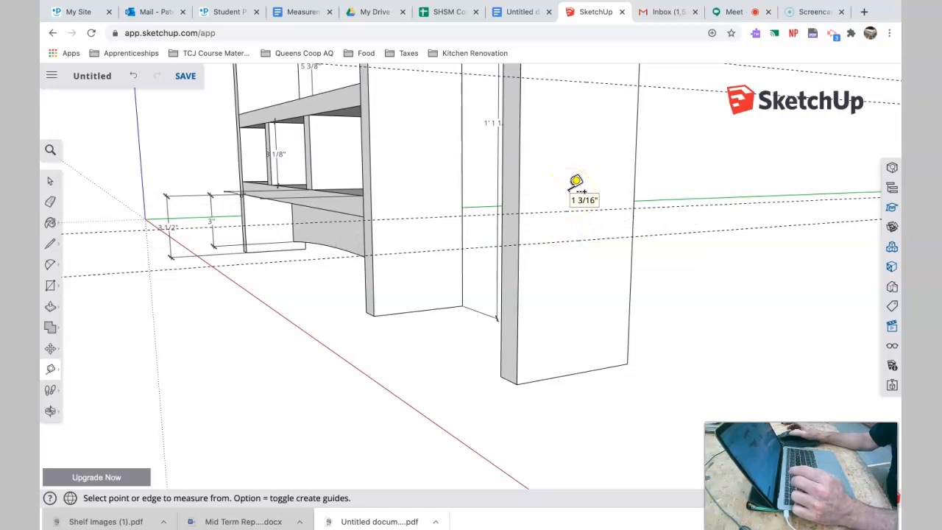
- Draw two rectangles across the full width of the side board's inner face, one between each pair of guide lines
click(61, 288)
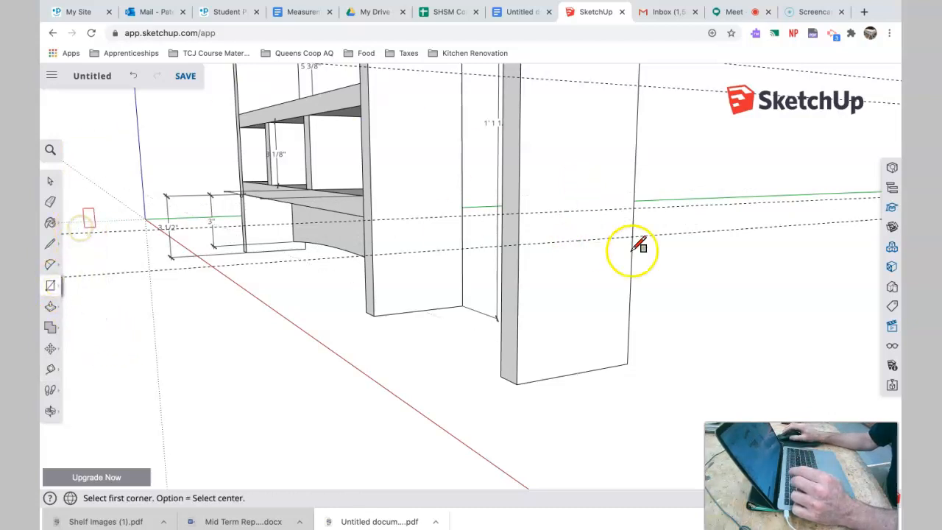
click(519, 213)
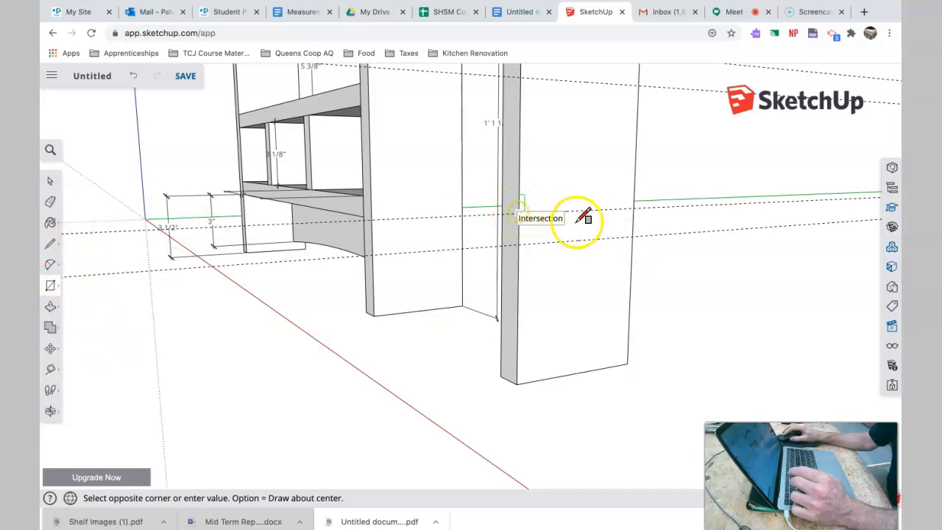
click(638, 234)
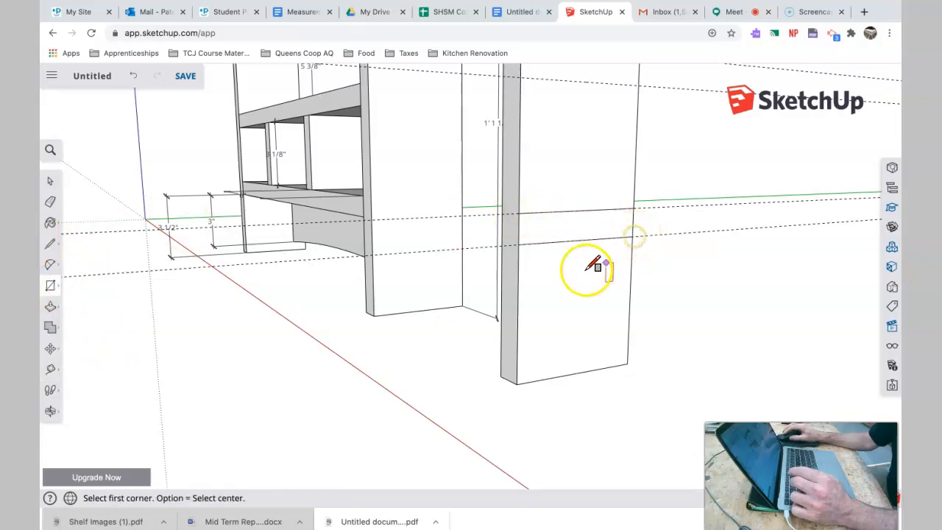
middle_drag(563, 350, 573, 204)
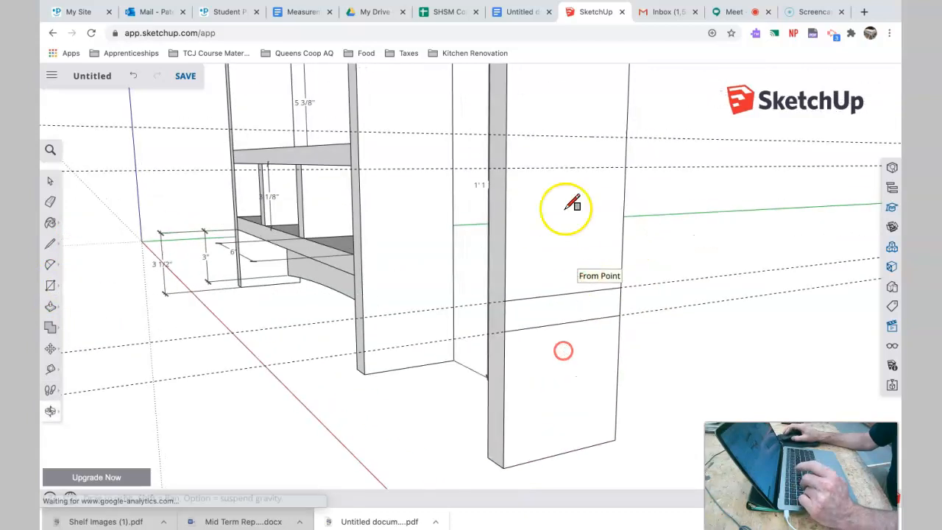
click(505, 135)
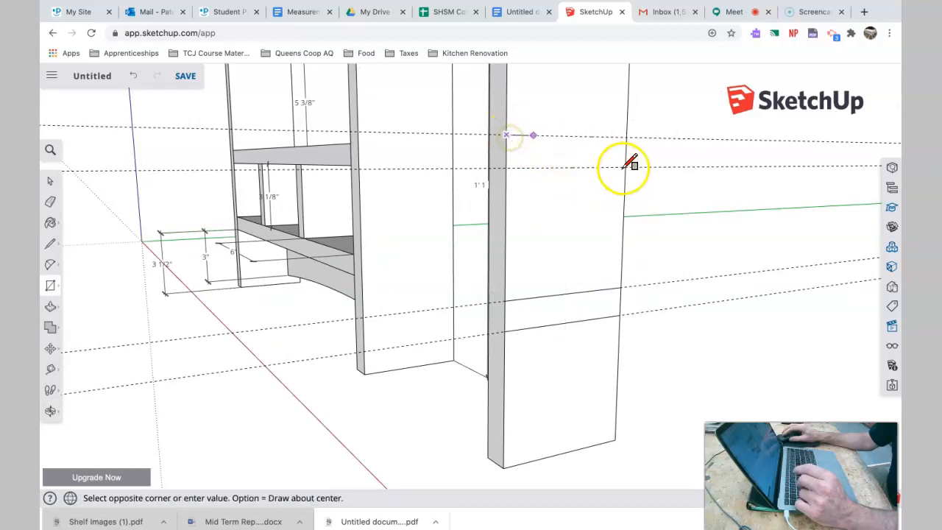
click(627, 167)
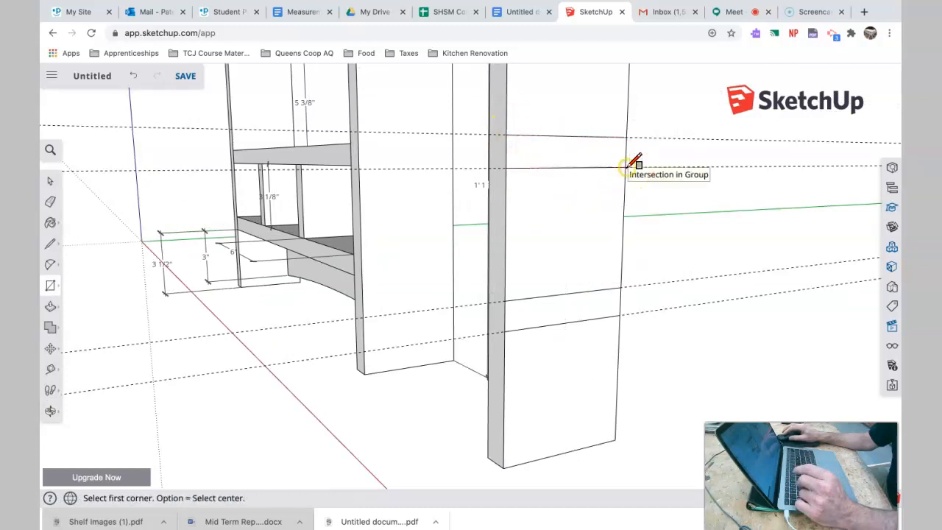
- Push/Pull the upper rectangle across to the inner face of the opposite side board to form the top shelf
click(51, 309)
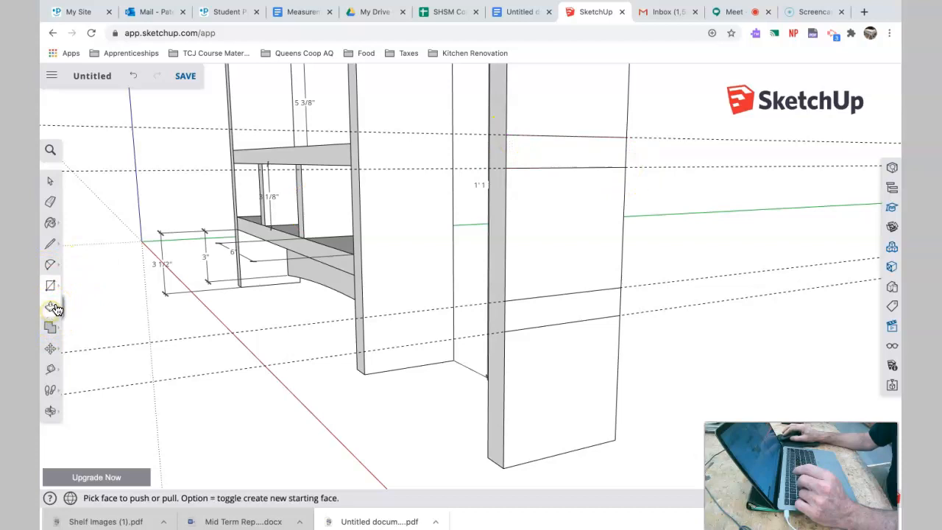
click(83, 286)
scroll(547, 415, down, 5)
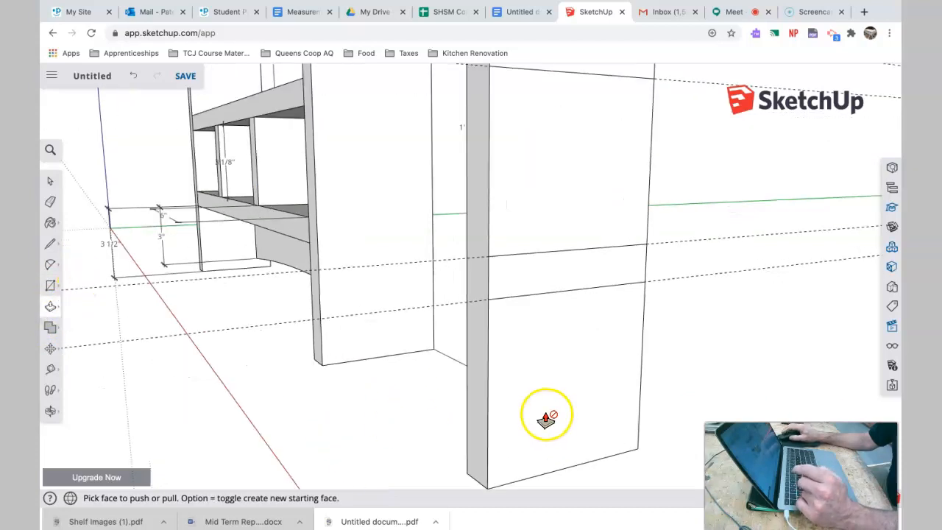
scroll(547, 414, down, 2)
middle_drag(375, 378, 270, 378)
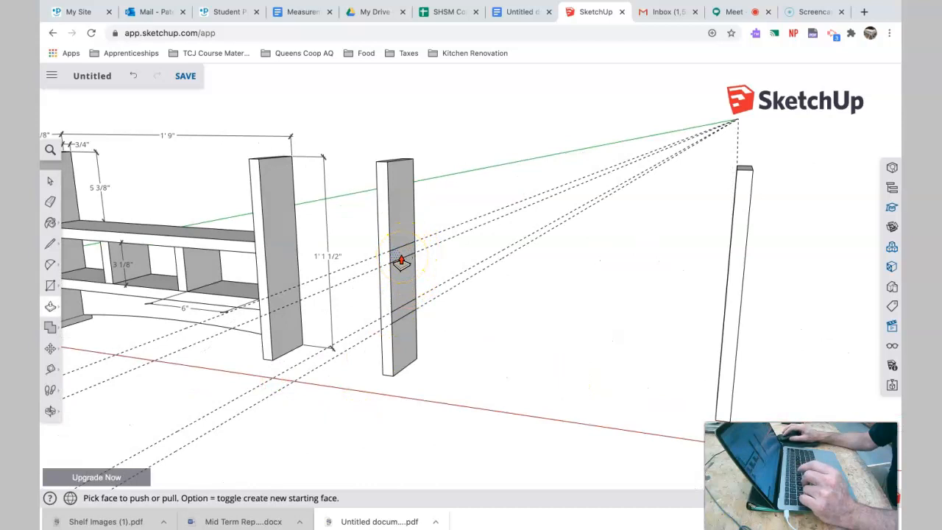
drag(401, 262, 683, 271)
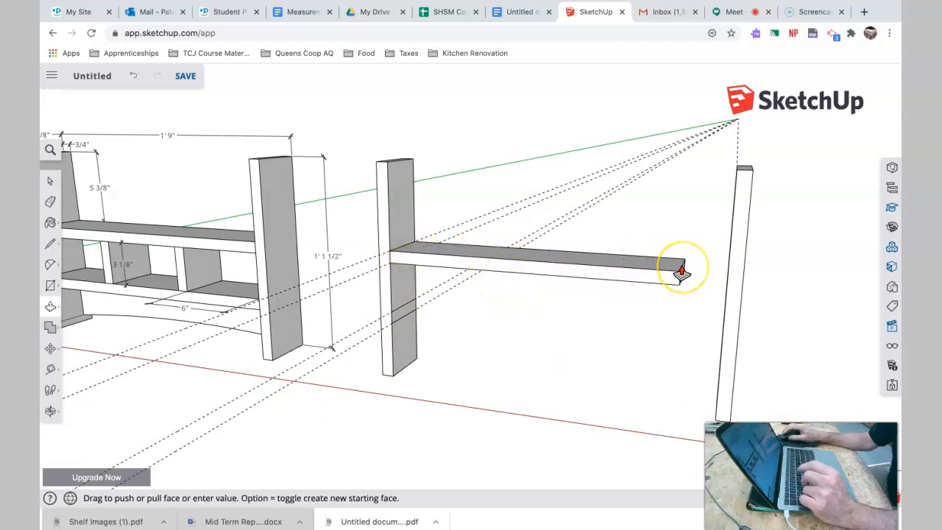
middle_drag(680, 276, 740, 274)
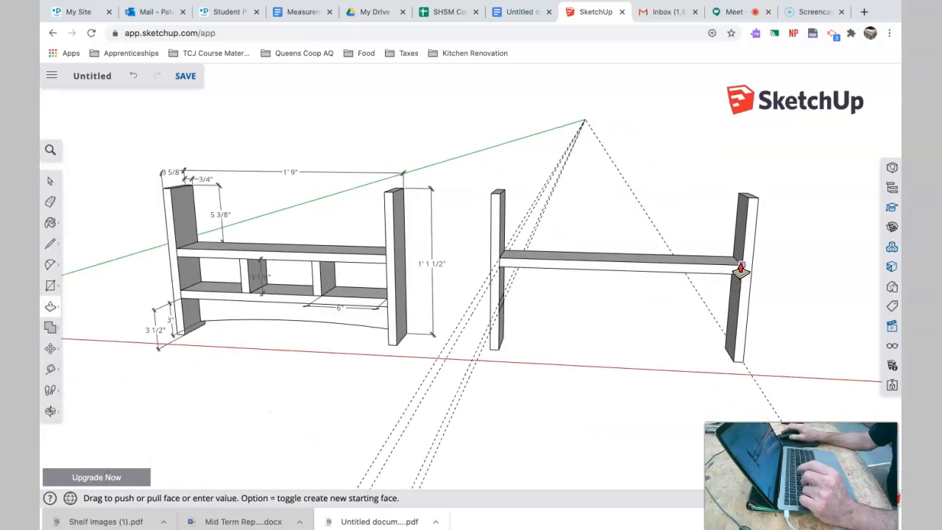
scroll(740, 271, up, 5)
mouse_move(736, 269)
mouse_down()
mouse_move(694, 263)
mouse_move(728, 259)
mouse_move(700, 248)
mouse_move(747, 197)
mouse_move(736, 330)
mouse_move(733, 193)
mouse_move(679, 284)
mouse_up()
middle_drag(680, 284, 708, 171)
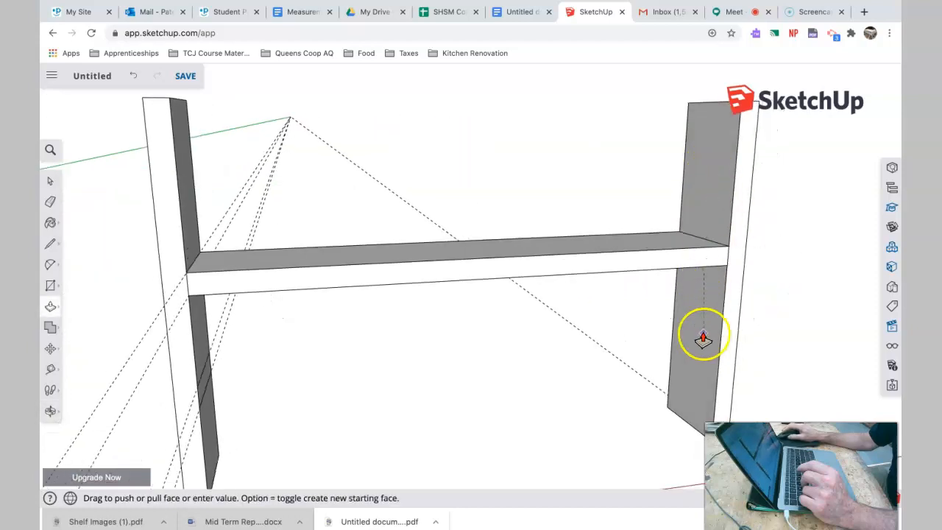
drag(730, 256, 732, 201)
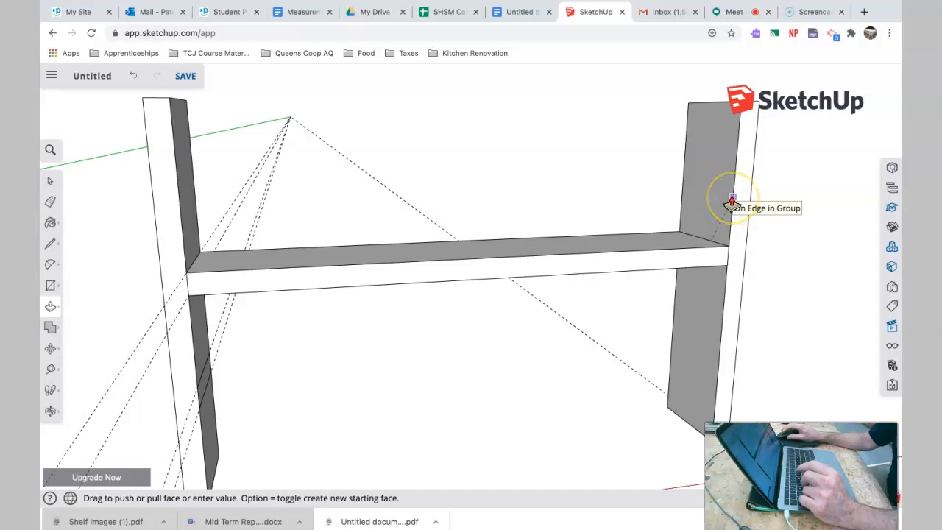
click(732, 202)
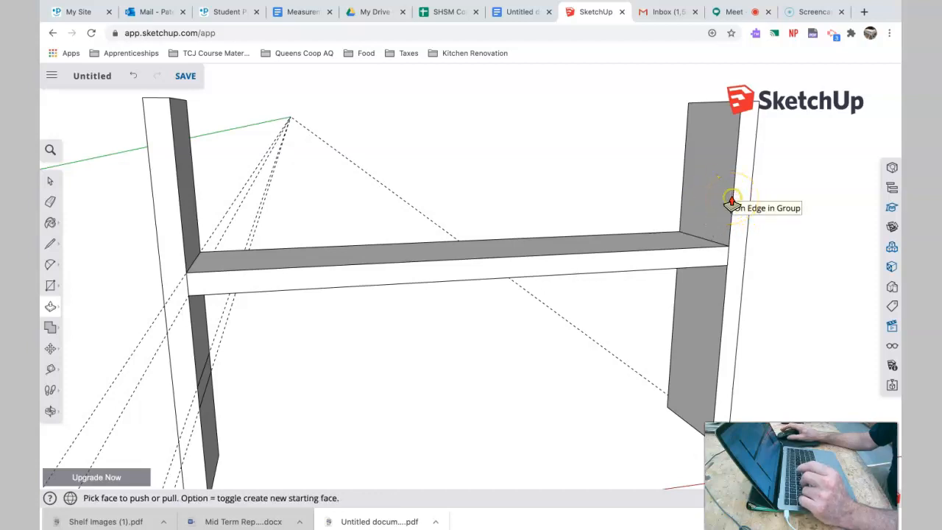
middle_drag(532, 372, 394, 370)
shift+middle_drag(595, 383, 565, 383)
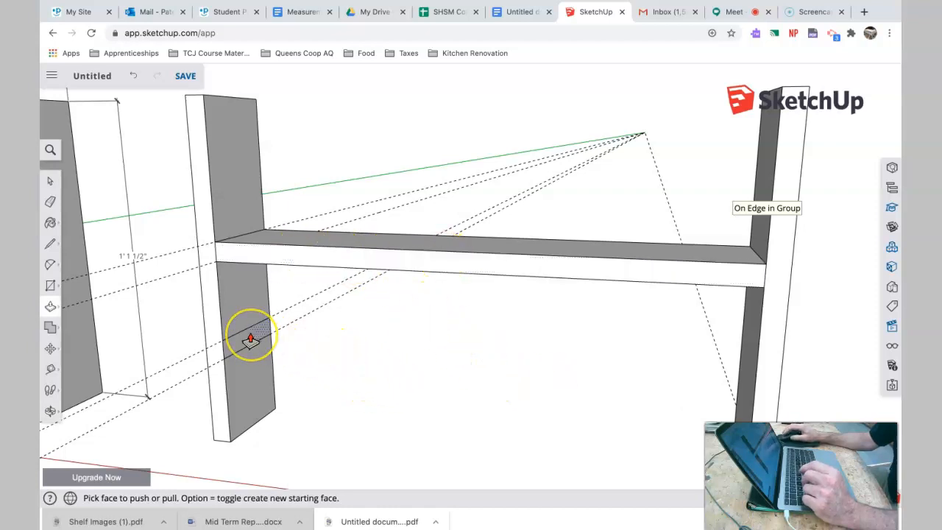
middle_drag(251, 336, 274, 333)
drag(240, 355, 313, 355)
key(Escape)
drag(248, 352, 242, 347)
key(Return)
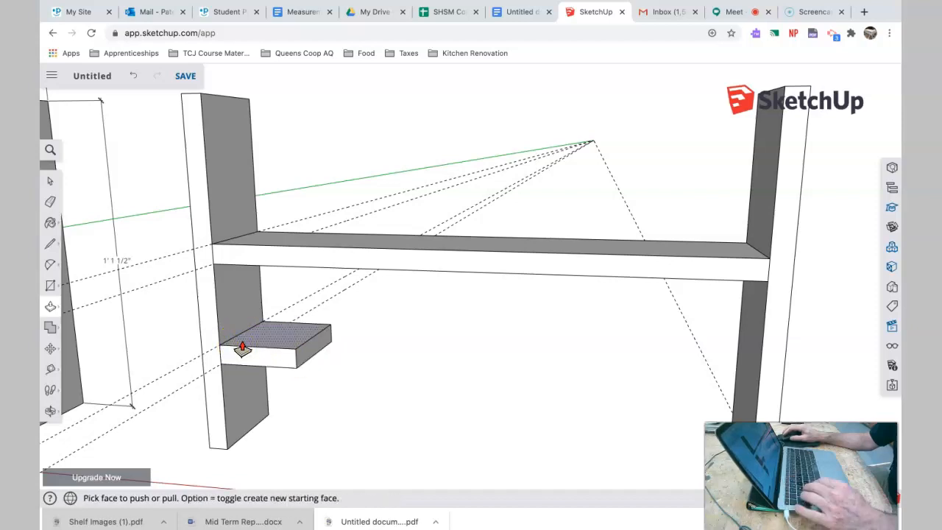
key(super+z)
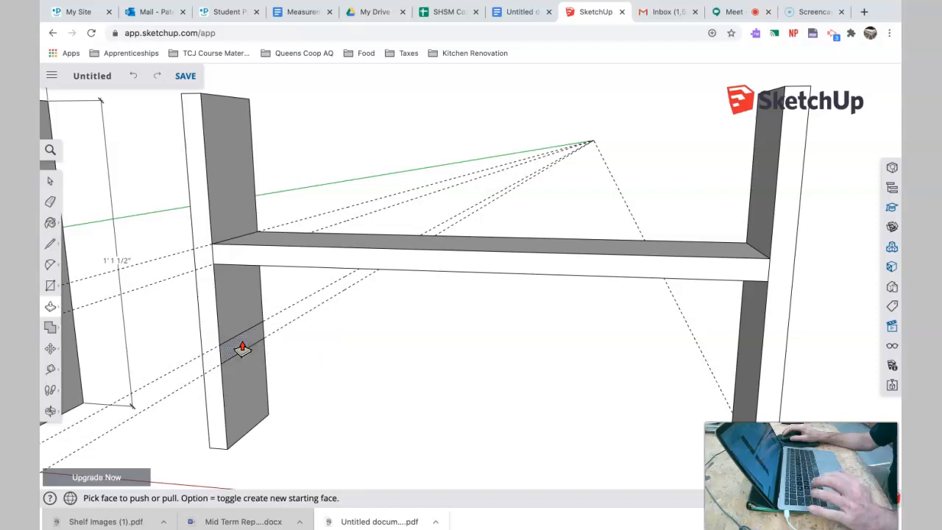
- Push/Pull the lower rectangle across to the inner face of the opposite side board to form the lower shelf
drag(244, 349, 776, 182)
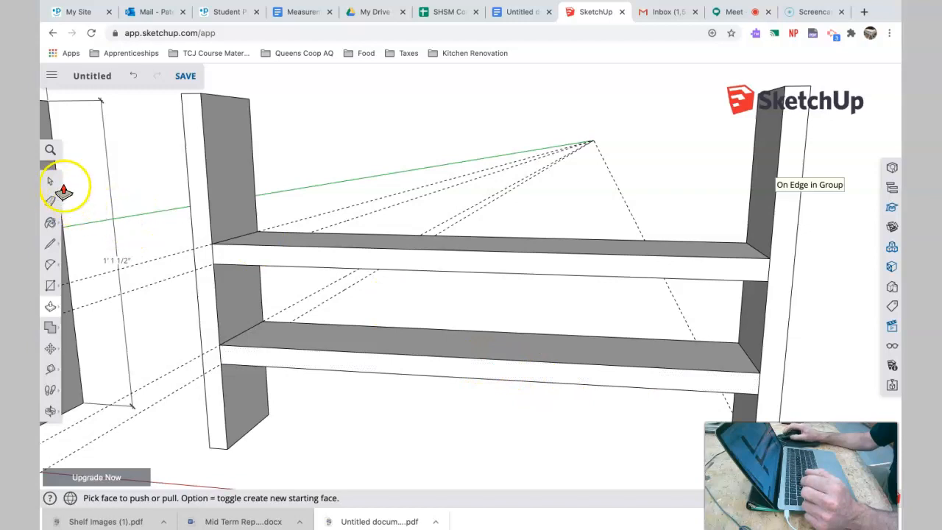
- Select all connected geometry of the top shelf board and make it a group
click(424, 263)
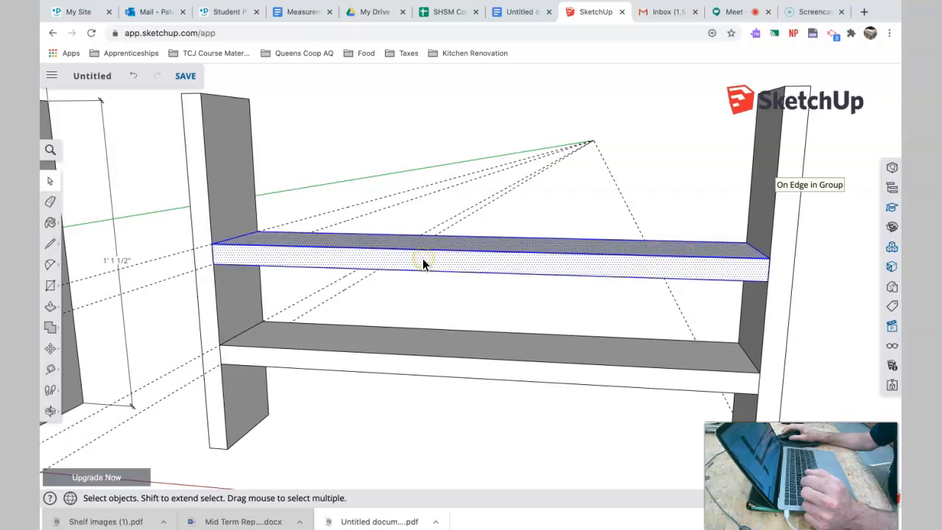
right_click(424, 264)
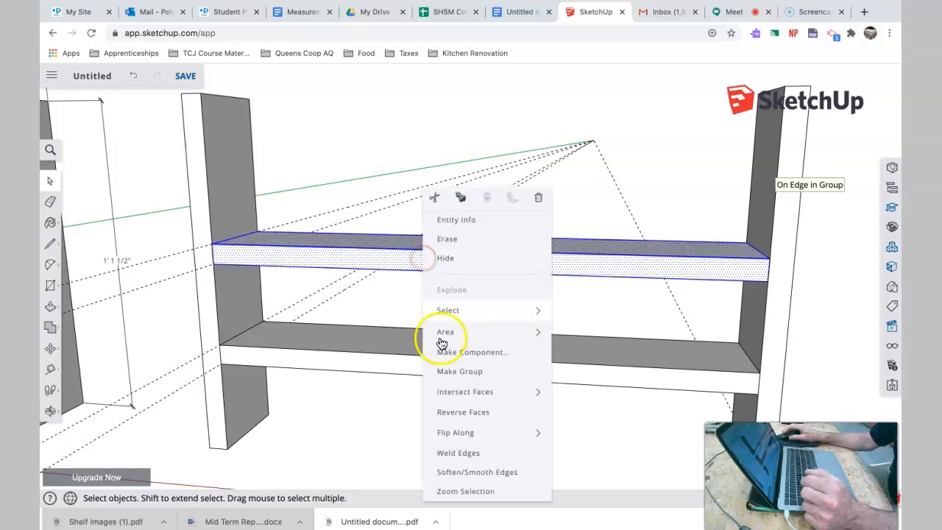
click(452, 370)
- Select all connected geometry of the lower shelf board and make it a group
click(372, 354)
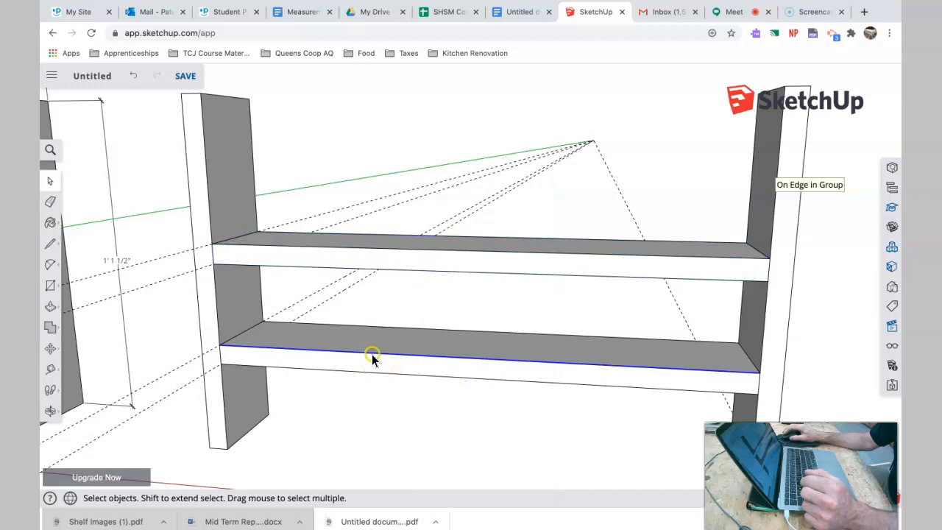
right_click(371, 354)
click(398, 372)
click(342, 407)
click(425, 264)
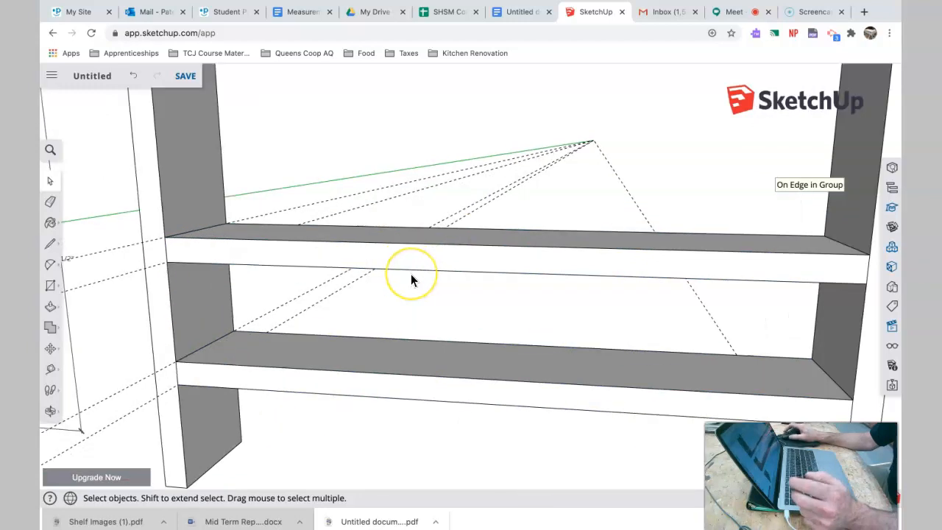
- Place a guide line about 6 inches in from one end of the lower shelf, plus a parallel one beside it for the divider's thickness
scroll(411, 278, down, 4)
middle_drag(410, 274, 431, 268)
middle_drag(374, 279, 539, 259)
middle_drag(294, 363, 239, 336)
middle_drag(467, 316, 484, 247)
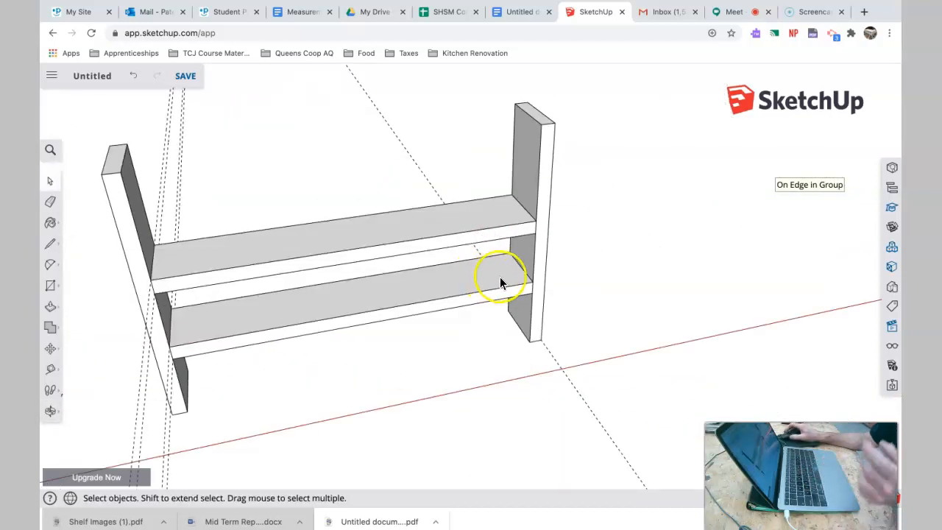
scroll(500, 280, down, 4)
scroll(500, 280, up, 5)
middle_drag(501, 273, 117, 365)
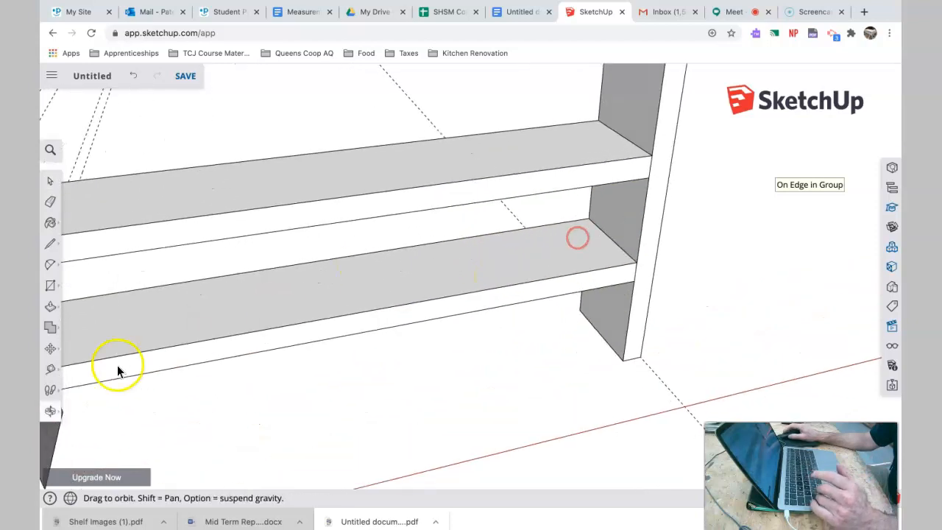
click(53, 365)
click(106, 312)
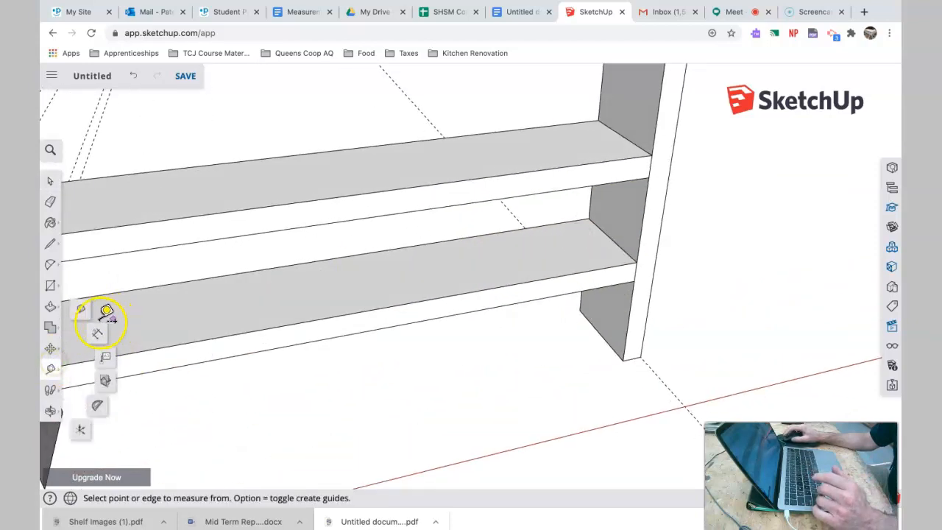
click(612, 239)
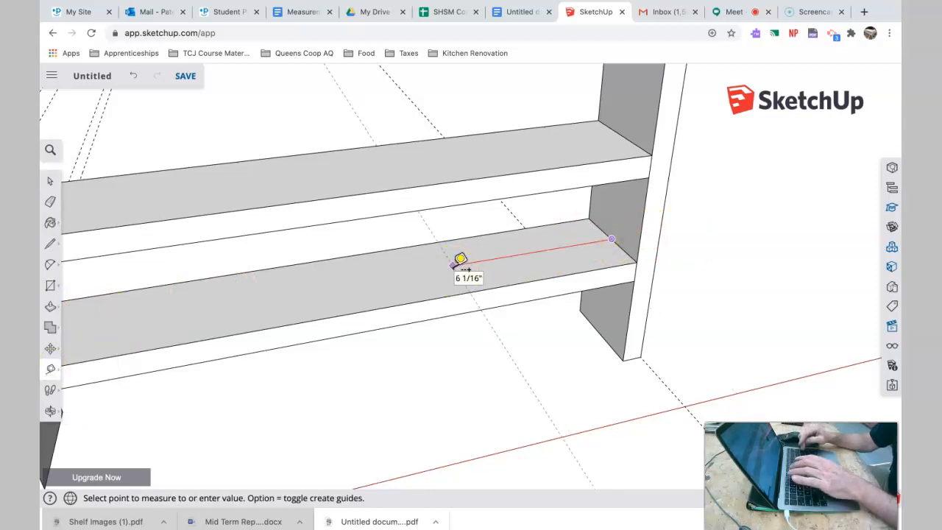
click(454, 265)
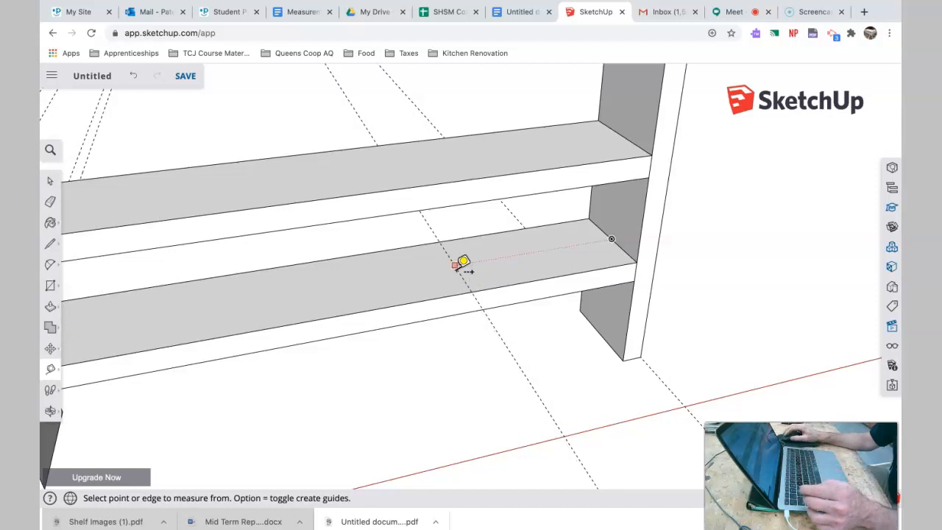
drag(461, 275, 380, 278)
- Place a guide line 6 inches in from the opposite end of the lower shelf, parallel to the side board
key(o)
drag(523, 280, 279, 263)
key(t)
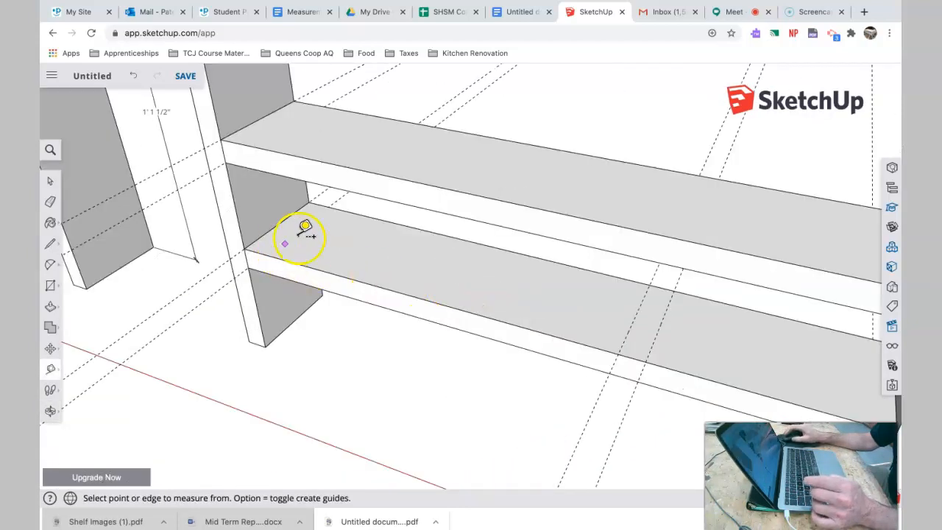
click(280, 222)
text(6)
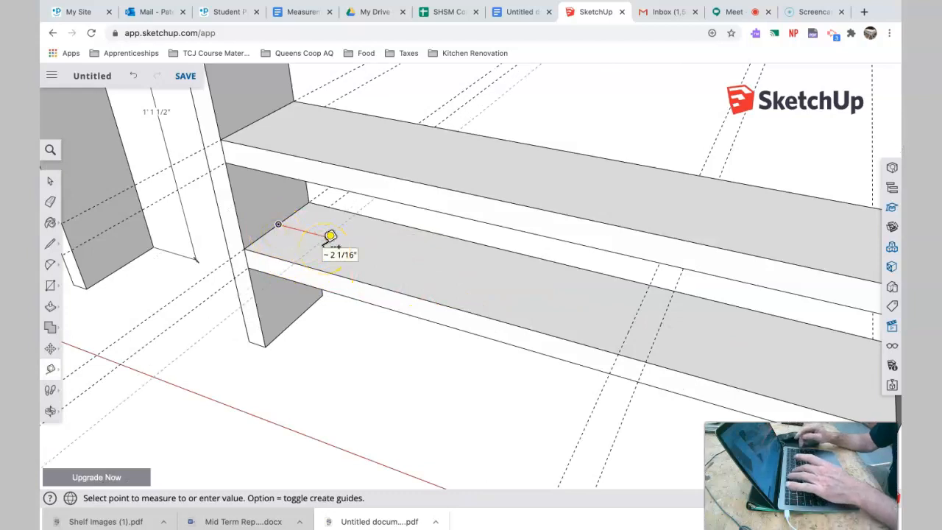
key(Return)
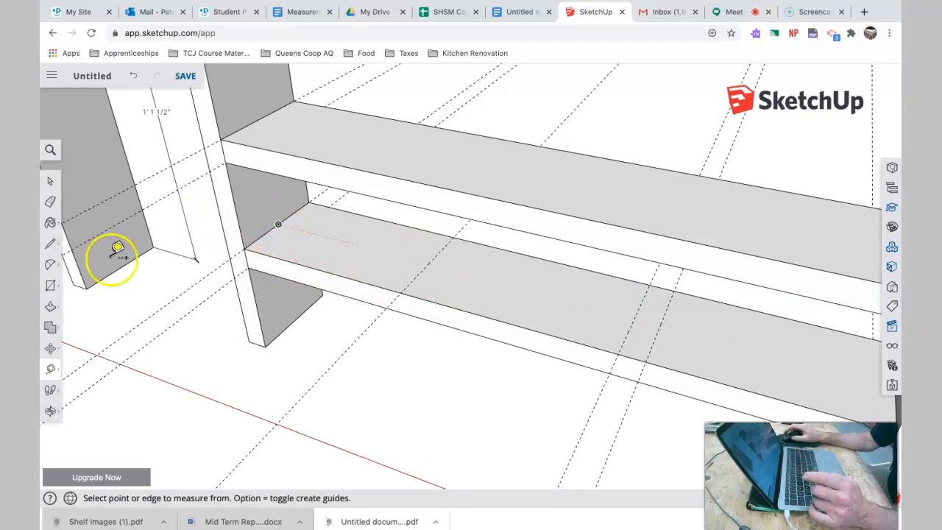
- Draw a rectangle between the pair of closely spaced guide lines, across the full depth of the lower shelf's top face
click(50, 286)
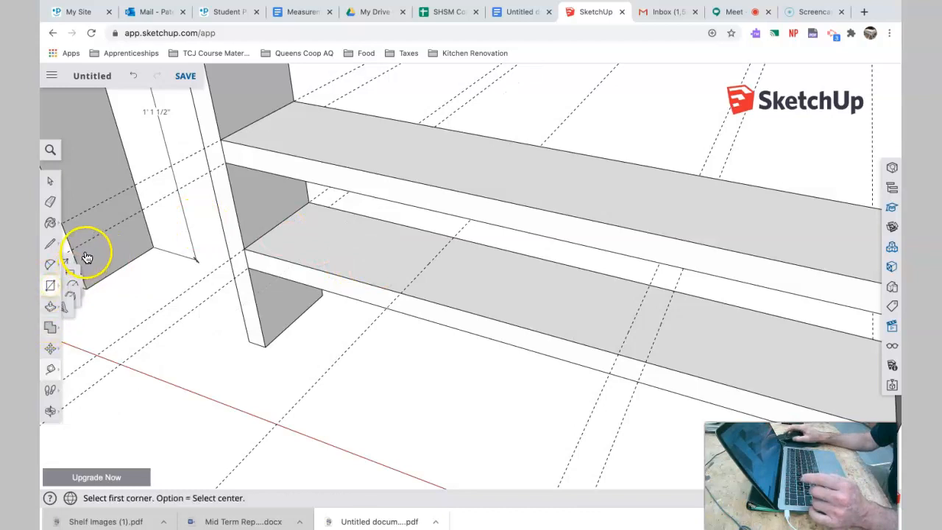
click(78, 237)
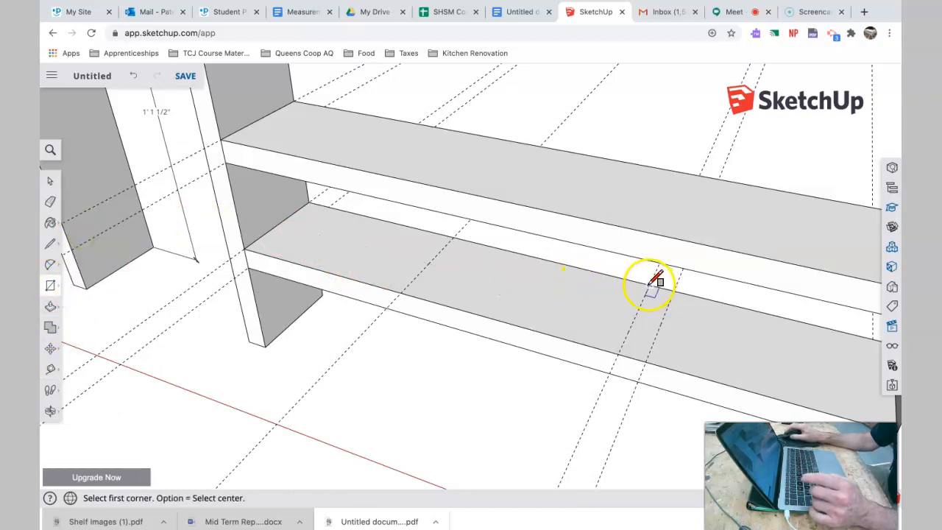
click(650, 285)
click(647, 360)
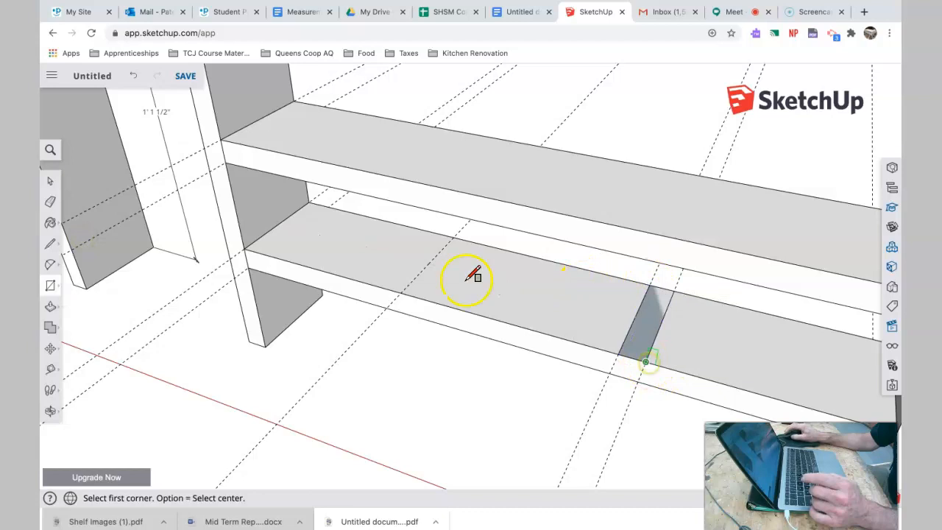
- Push/Pull the divider rectangle up to the underside edge of the top shelf
click(50, 307)
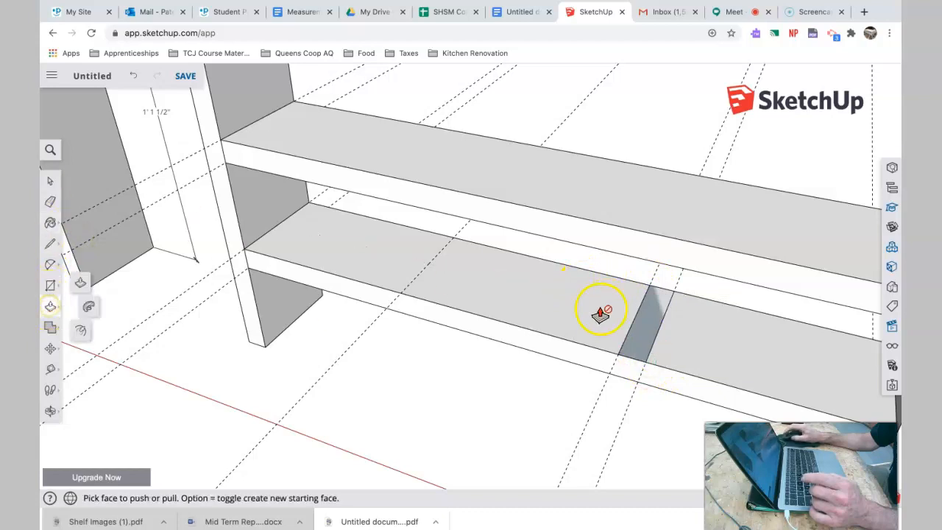
click(639, 337)
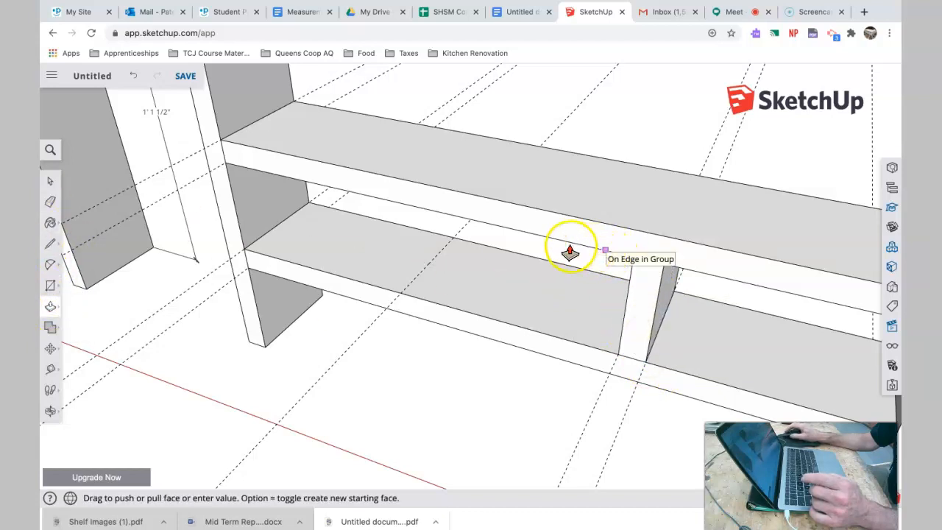
click(520, 237)
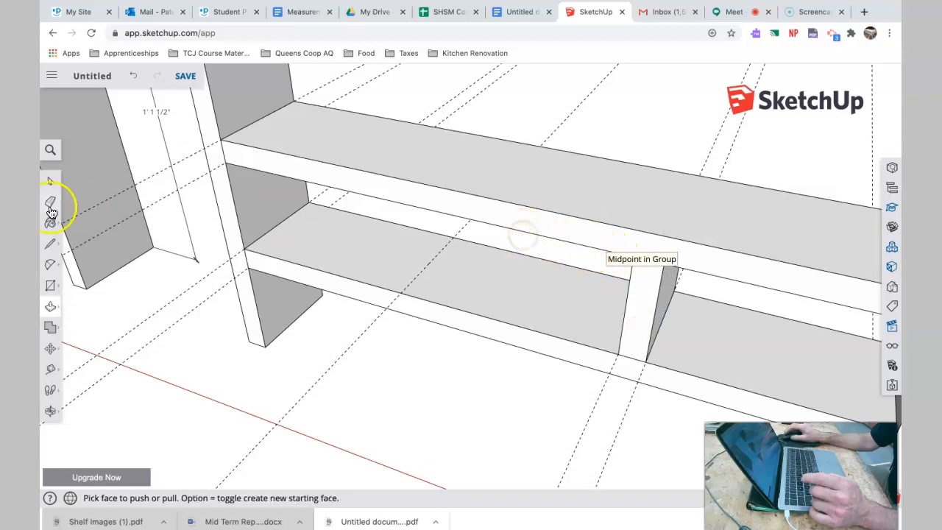
- Select all connected geometry of the vertical divider and make it a group
click(50, 180)
middle_drag(611, 302, 744, 187)
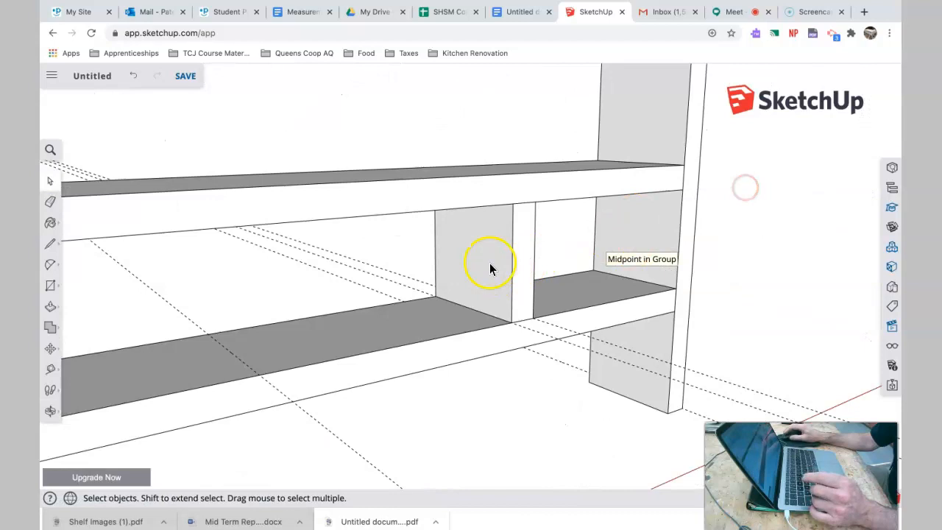
click(492, 256)
right_click(491, 255)
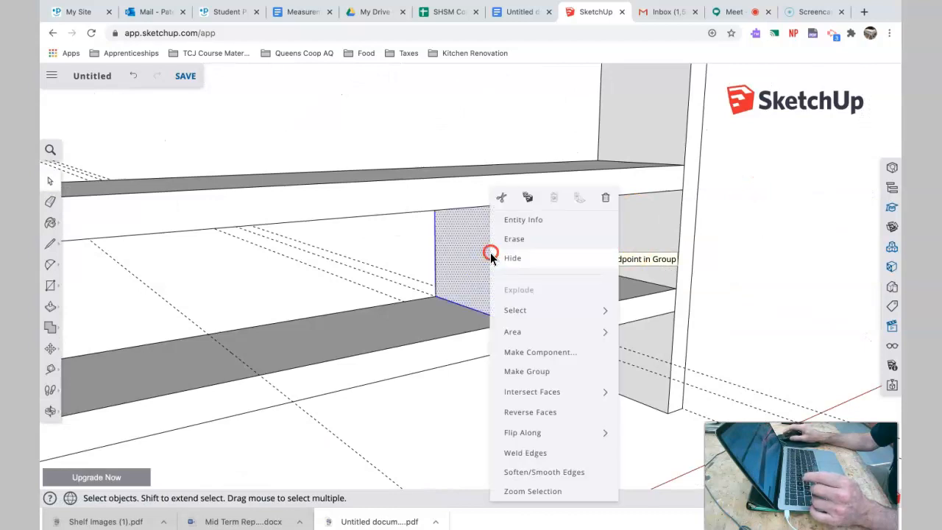
click(523, 371)
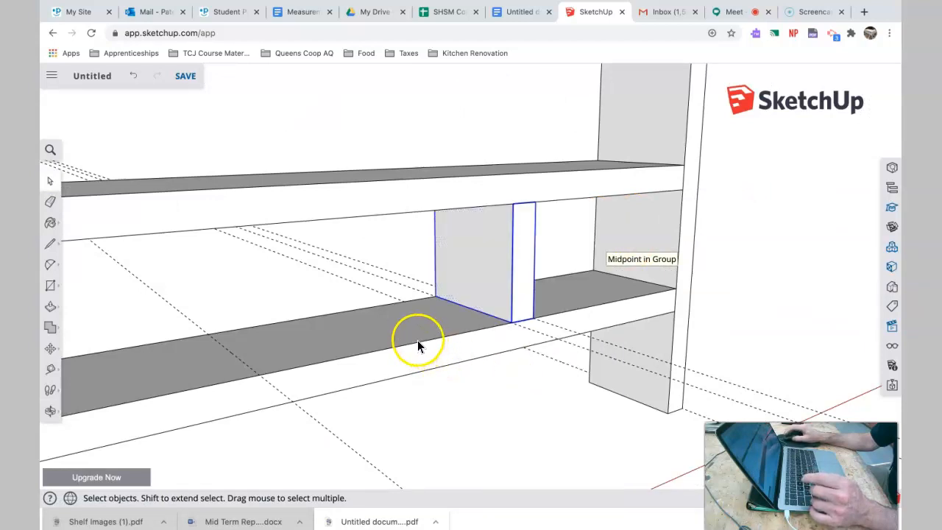
- Copy the divider group along the lower shelf, aligning its front bottom corner with the guide line near the other end
click(49, 351)
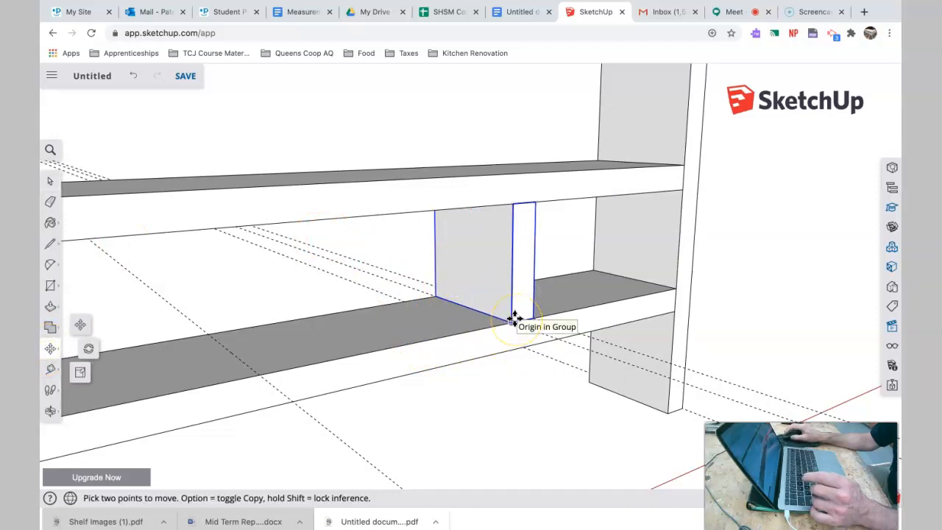
click(512, 321)
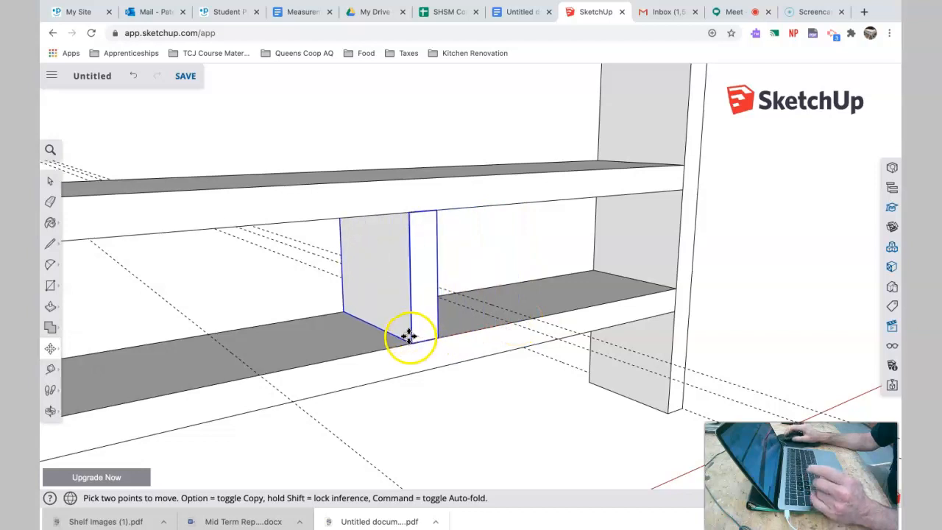
key(alt)
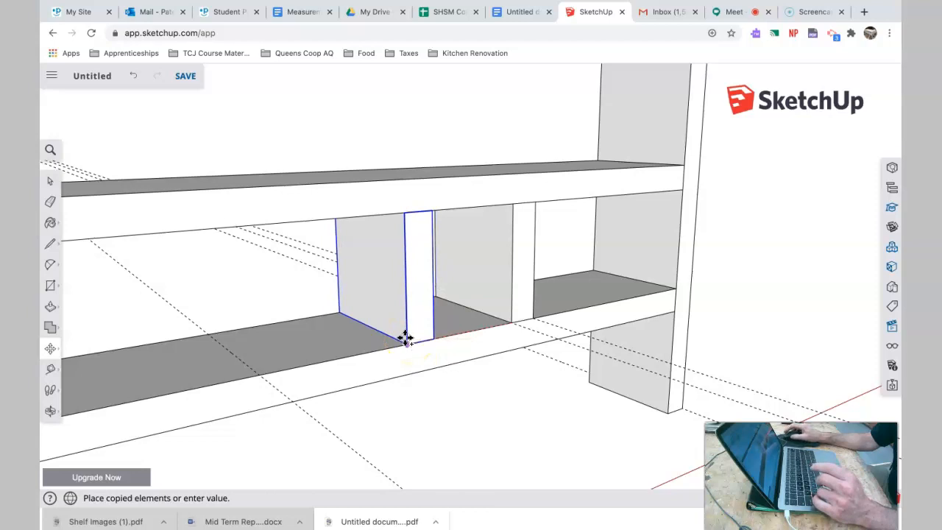
drag(391, 339, 259, 370)
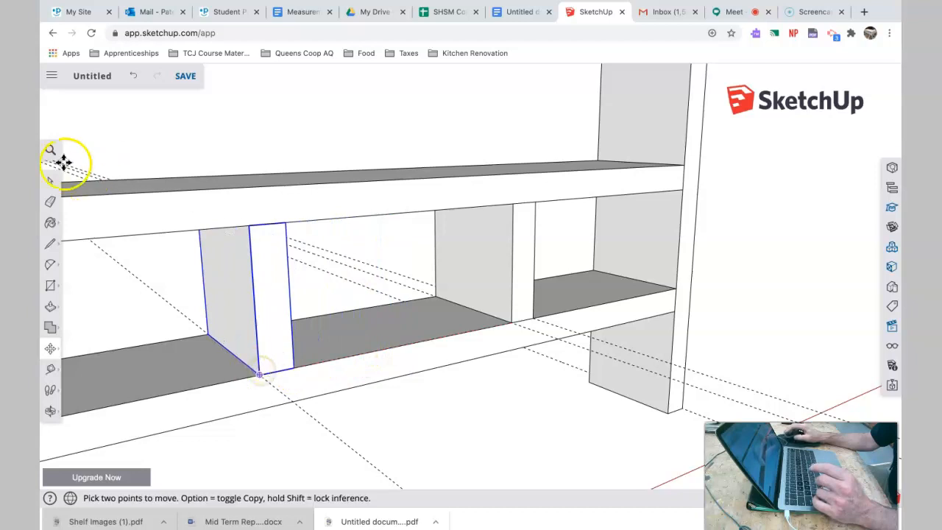
click(50, 181)
- Add guide lines on the side board's inner face below the lower shelf: 0.5 inch above the bottom edge and inset from the back edge
scroll(428, 321, down, 10)
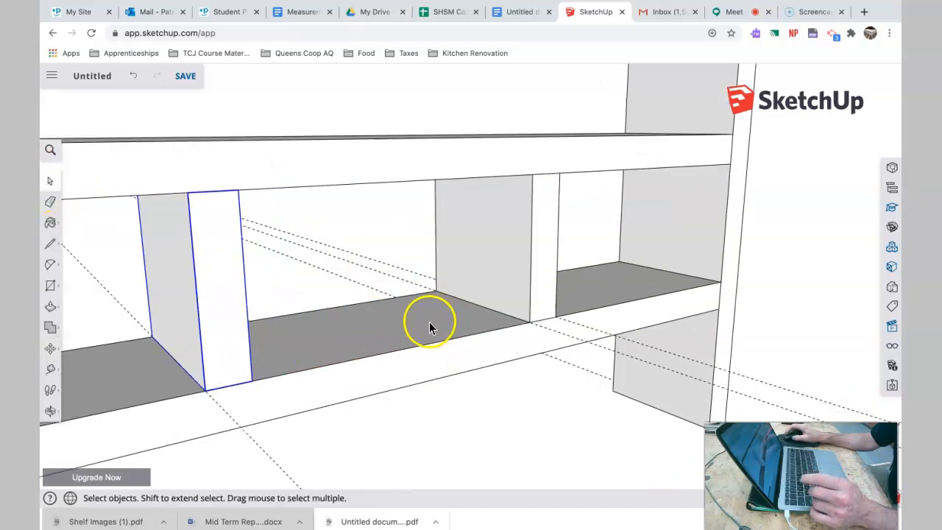
mouse_move(428, 320)
middle_down()
mouse_move(693, 277)
mouse_move(389, 238)
mouse_move(265, 238)
mouse_move(595, 394)
mouse_move(560, 263)
middle_up()
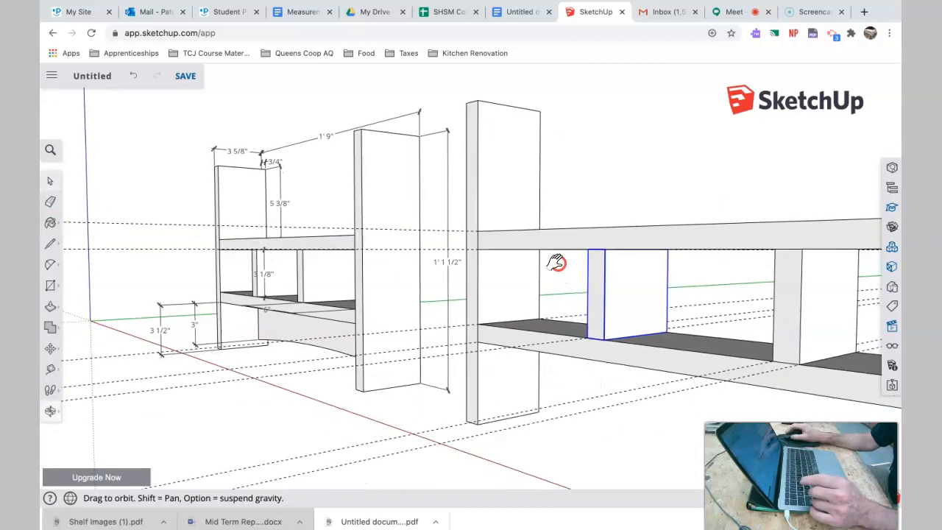
scroll(520, 322, up, 5)
scroll(517, 321, down, 3)
scroll(515, 322, up, 3)
scroll(514, 321, up, 3)
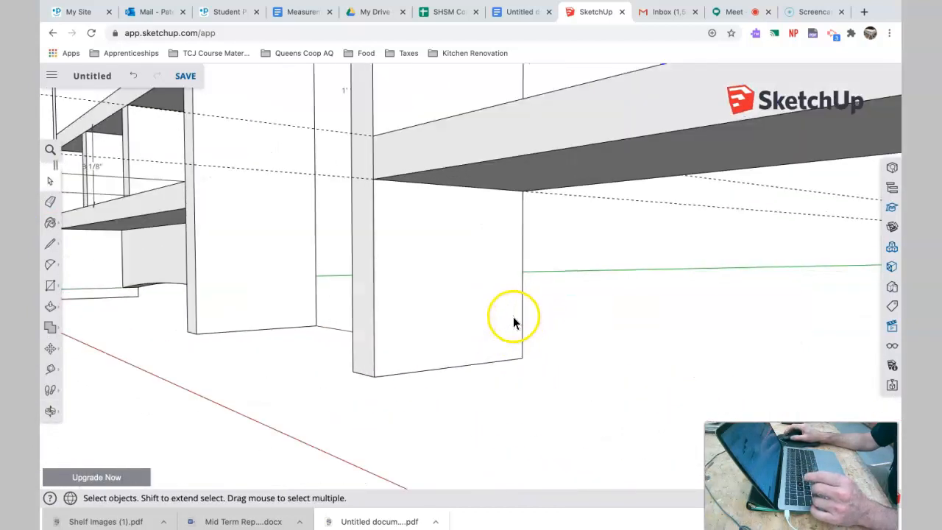
click(51, 367)
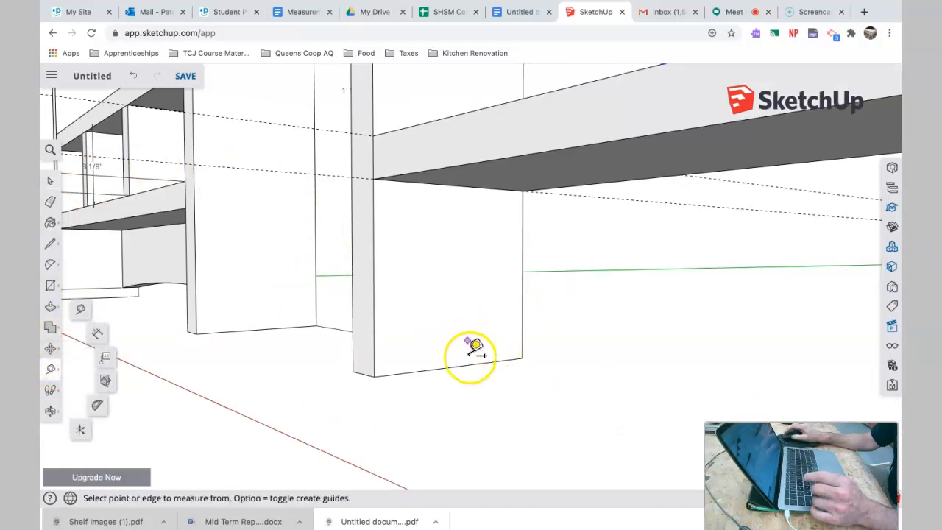
click(473, 363)
click(475, 318)
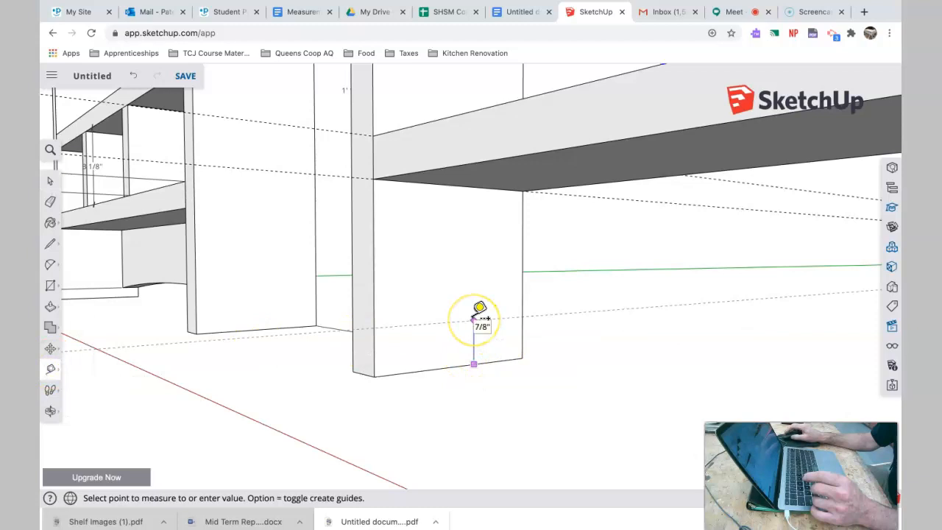
text(.5)
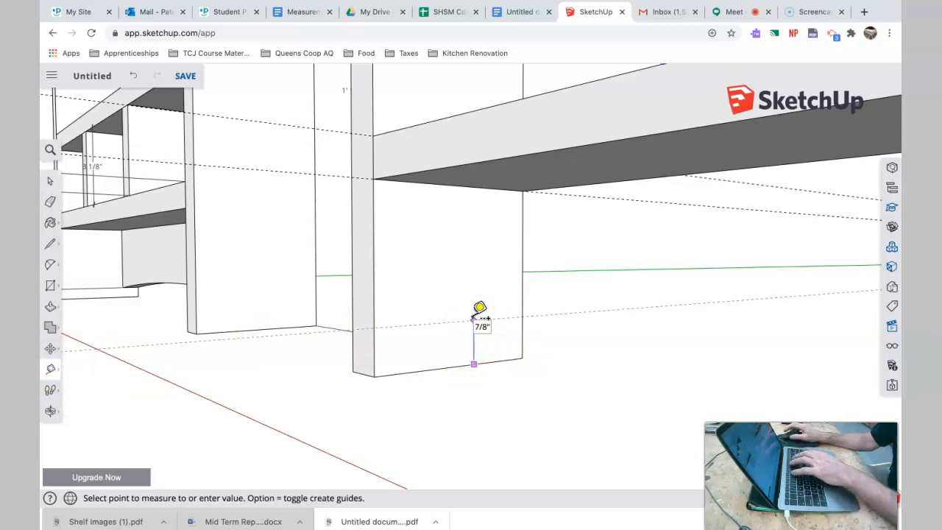
key(Return)
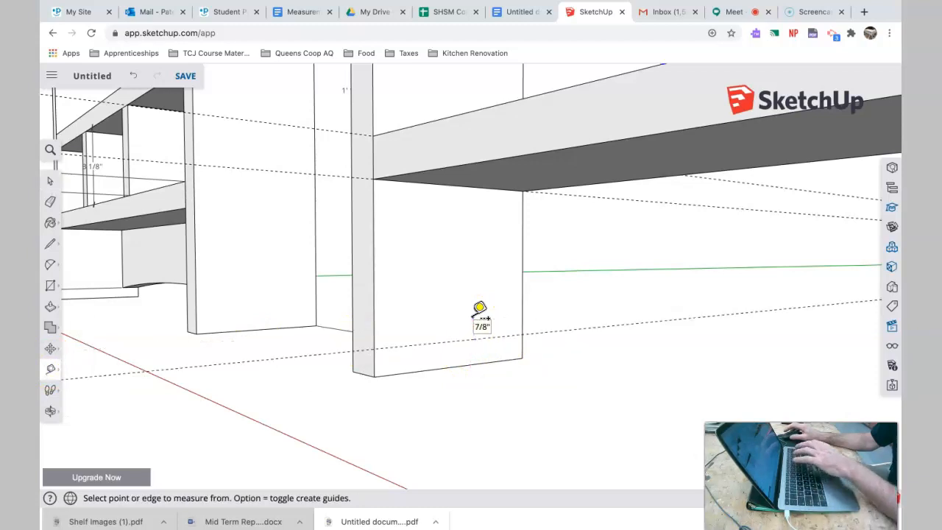
click(523, 232)
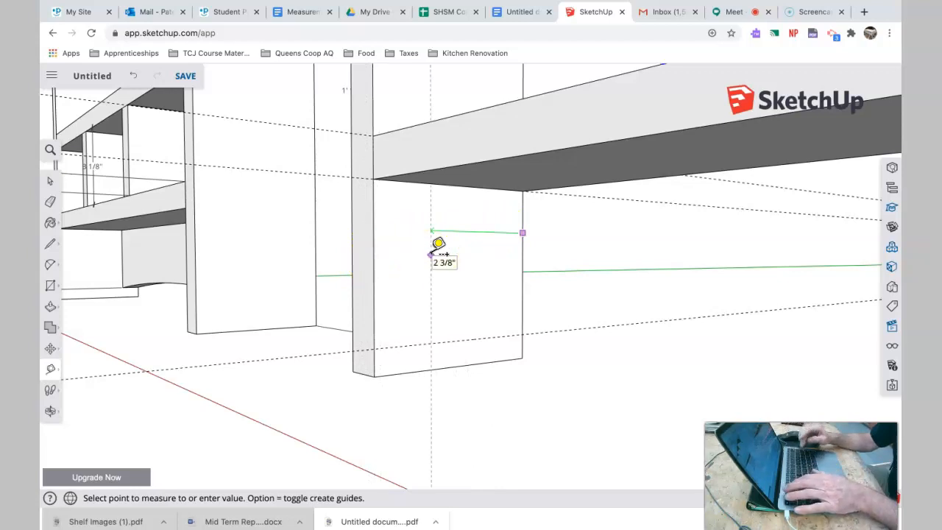
key(Return)
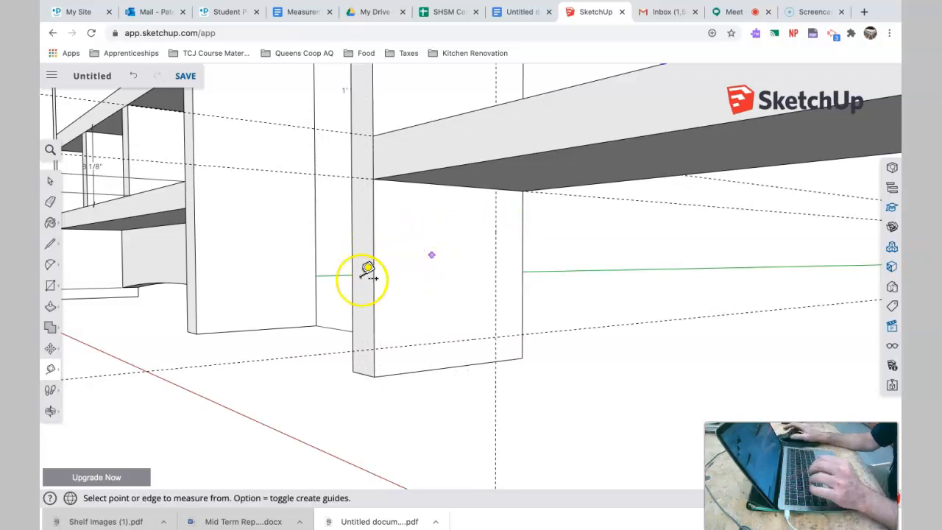
- Draw a rectangle on the side board's inner face from the shelf's underside to the lower guide, between the vertical guide and back edge
click(50, 286)
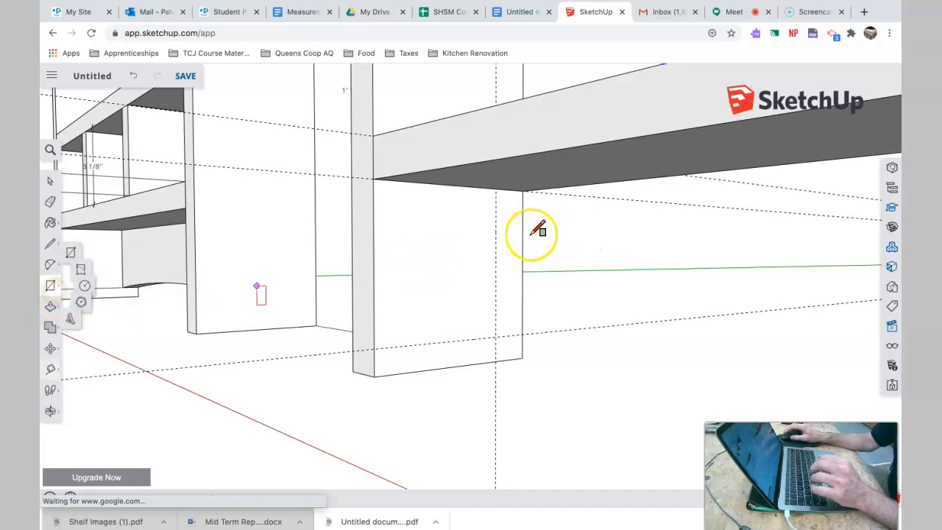
click(496, 189)
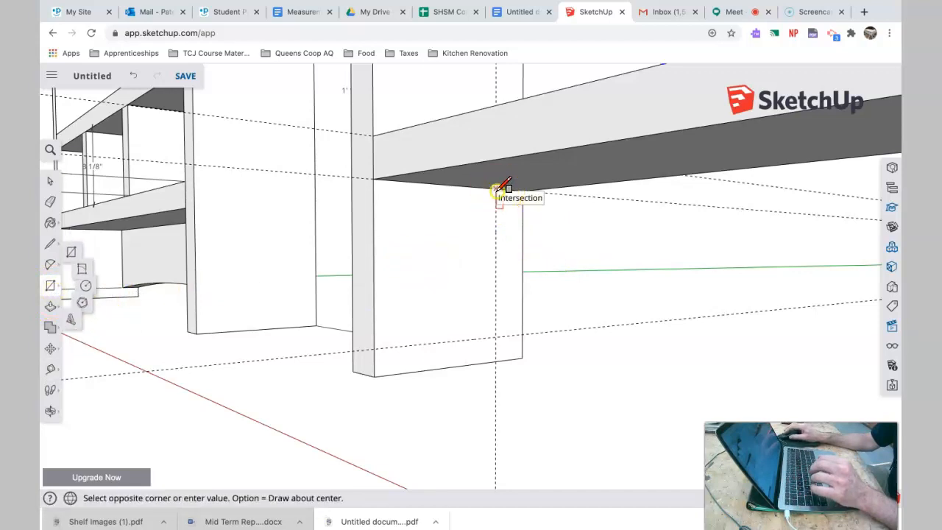
click(523, 335)
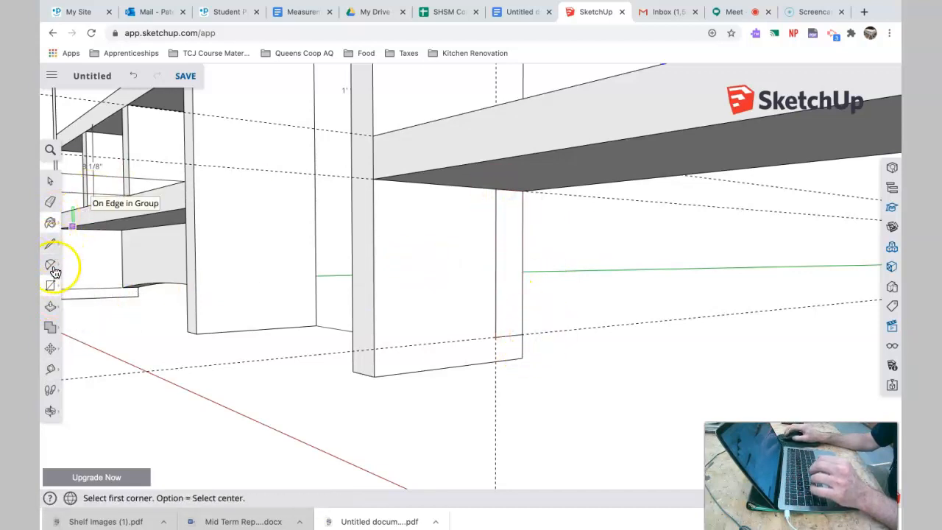
- Push/Pull the brace rectangle beneath the lower shelf across to the inner face of the opposite side board
click(50, 306)
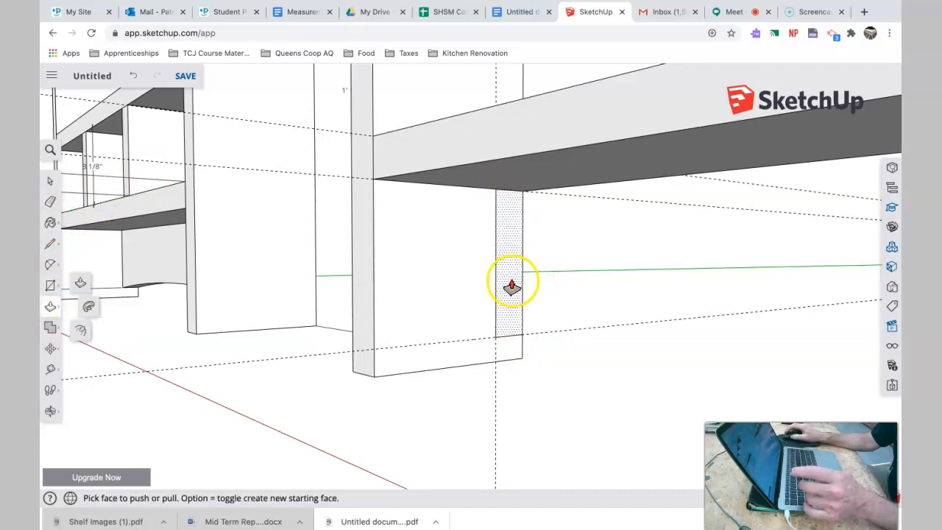
scroll(509, 283, up, 3)
scroll(511, 287, down, 5)
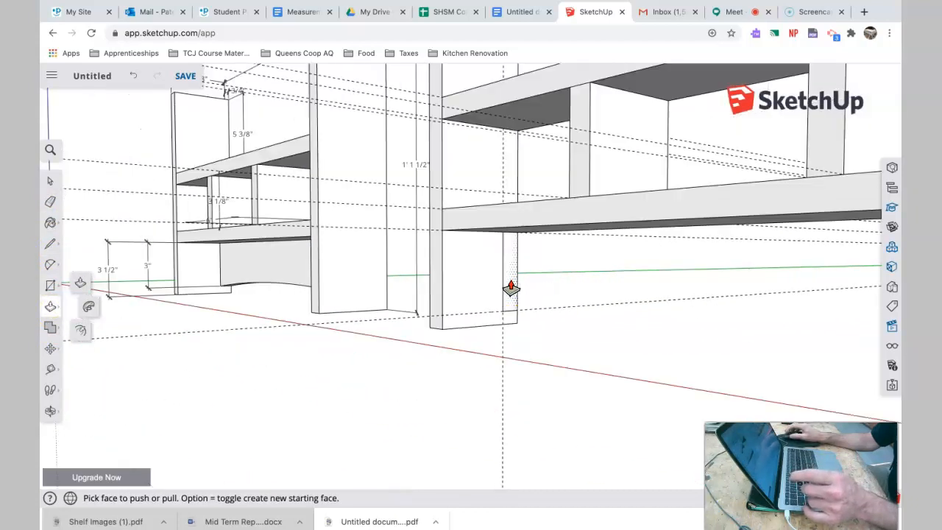
middle_drag(517, 284, 352, 246)
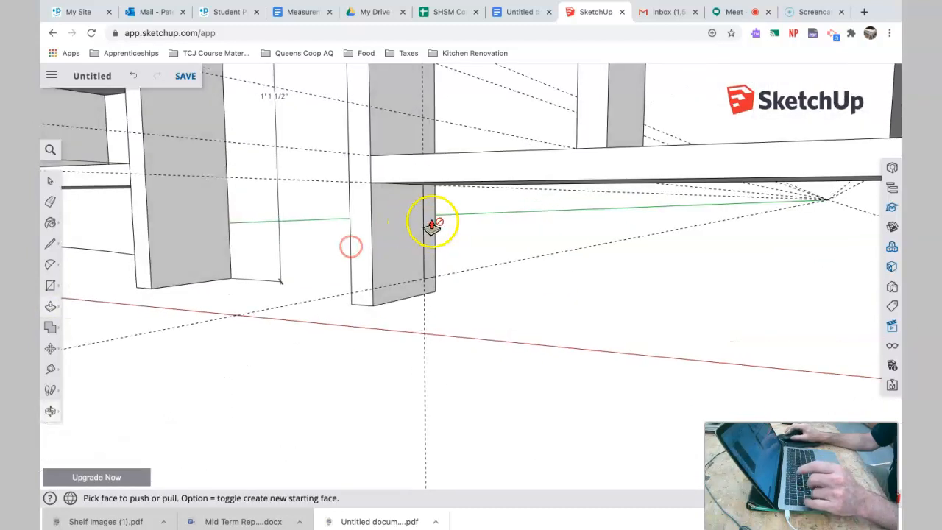
drag(431, 229, 742, 276)
middle_drag(742, 276, 629, 226)
drag(628, 225, 757, 202)
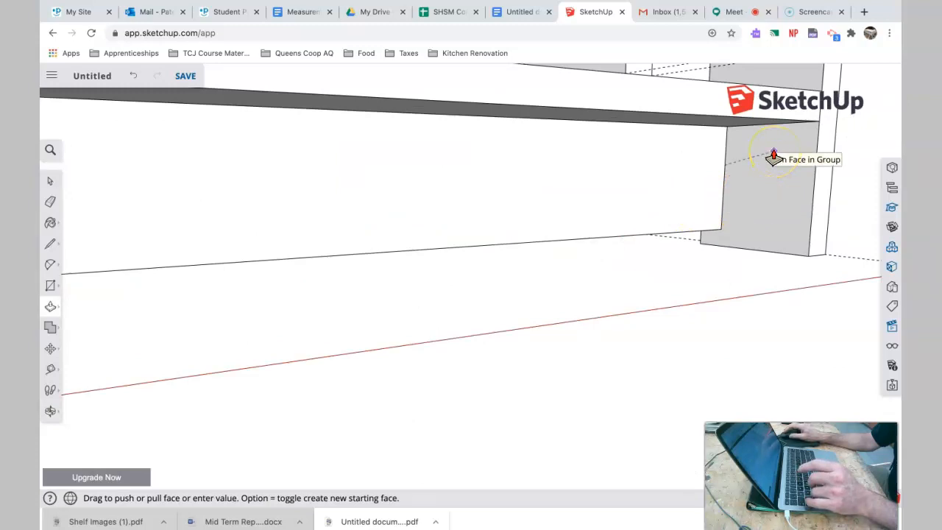
drag(773, 156, 773, 156)
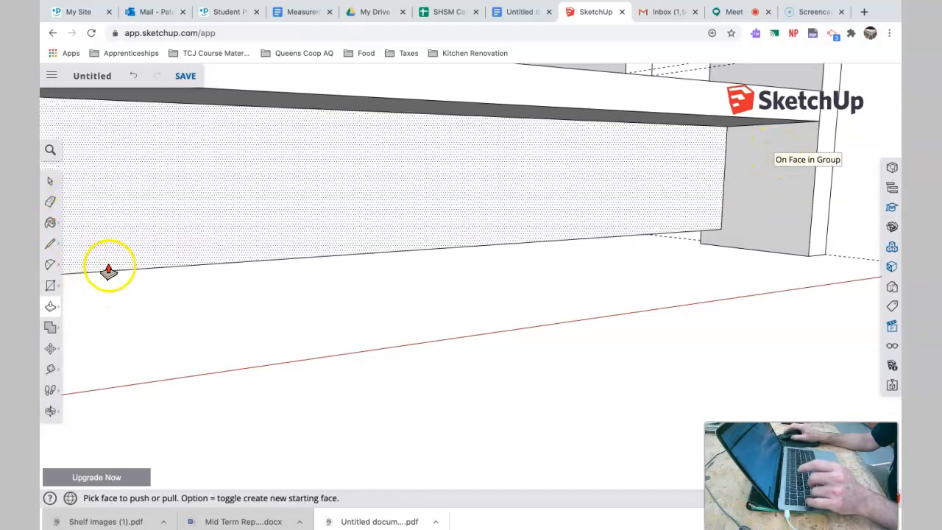
- Delete all the construction guide lines running through the new shelf, including the remaining single guide
click(54, 182)
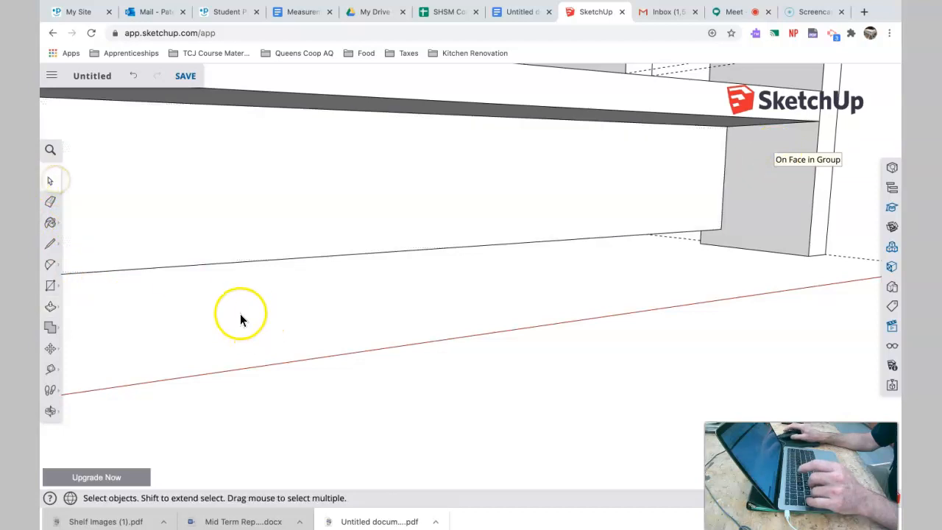
scroll(236, 310, down, 3)
middle_drag(387, 322, 294, 357)
scroll(366, 348, down, 5)
scroll(295, 356, up, 3)
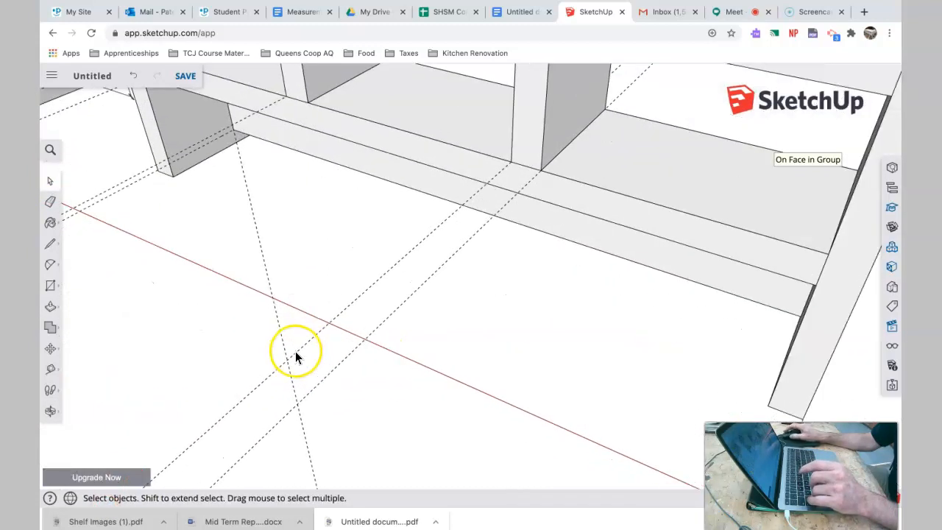
scroll(295, 356, down, 6)
scroll(295, 351, down, 6)
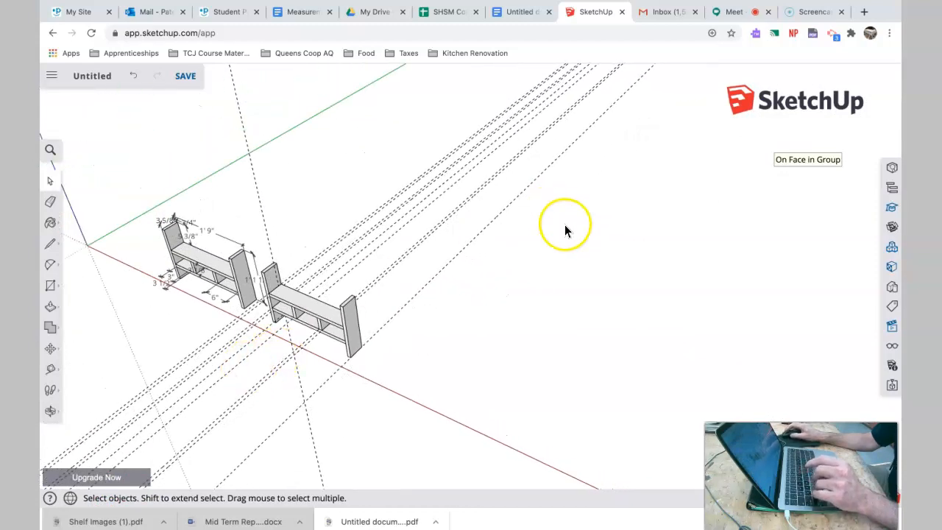
drag(538, 258, 493, 198)
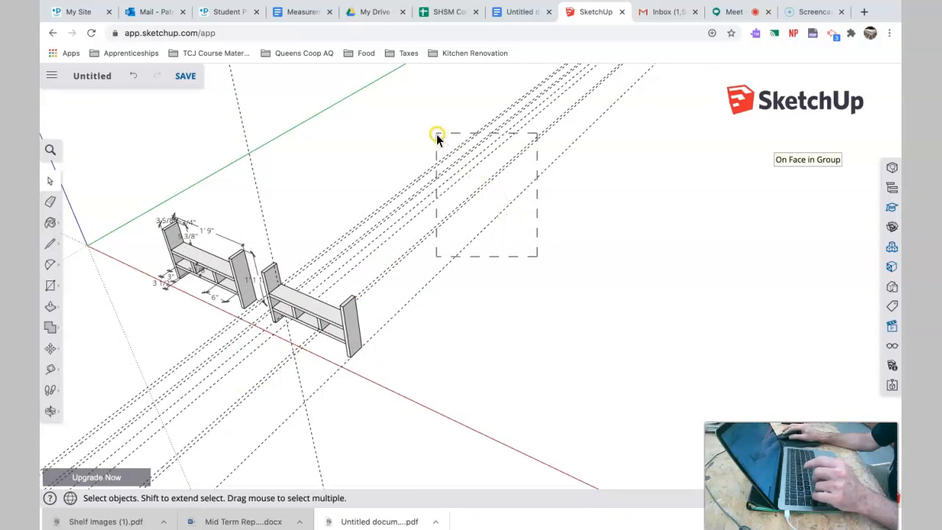
key(Delete)
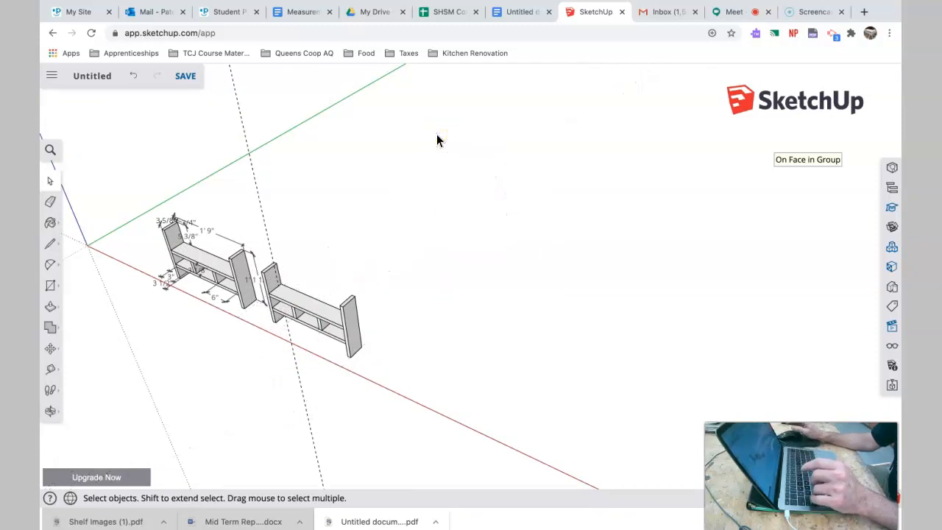
click(288, 209)
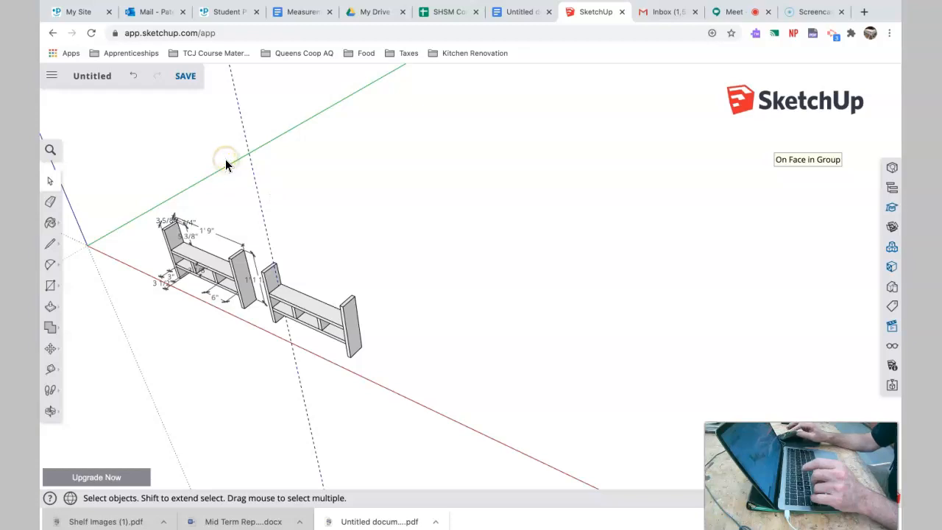
scroll(332, 303, up, 2)
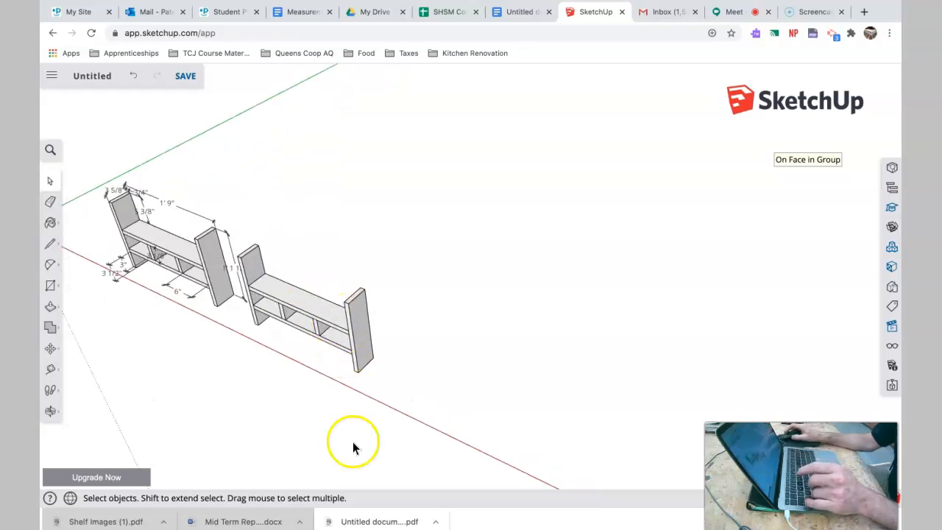
middle_drag(283, 398, 464, 354)
scroll(294, 407, up, 1)
scroll(293, 407, down, 4)
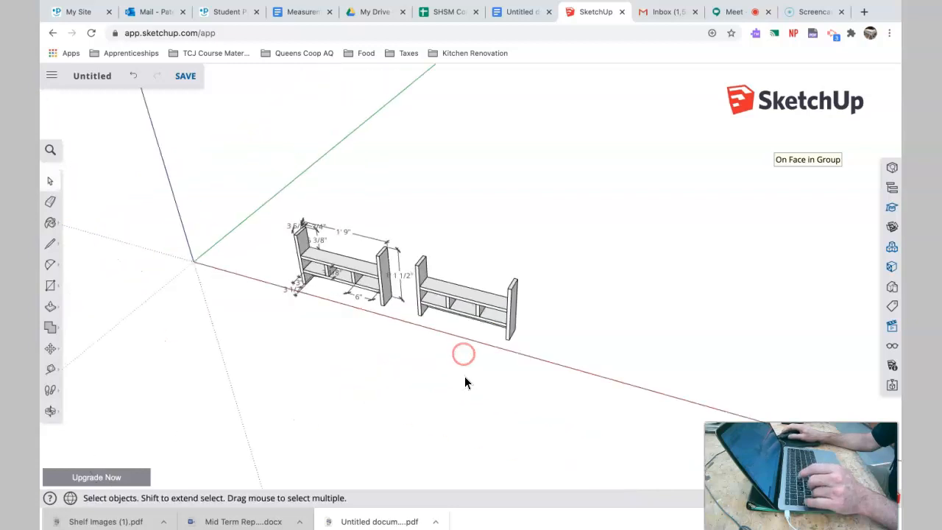
click(474, 313)
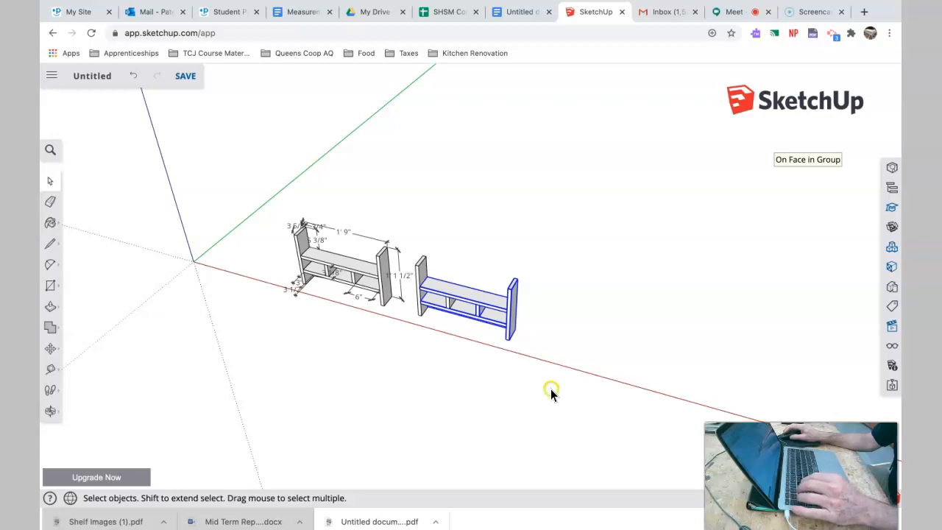
click(552, 389)
drag(570, 400, 400, 256)
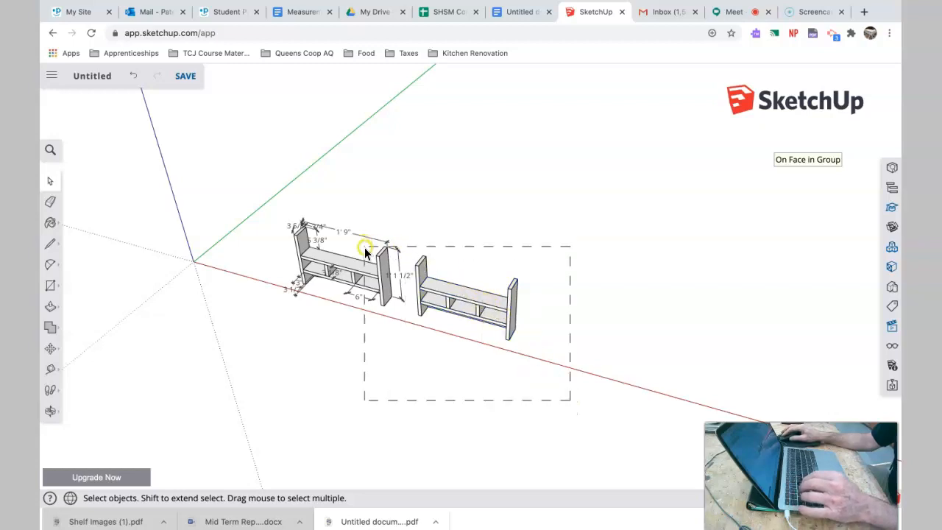
drag(226, 182, 225, 179)
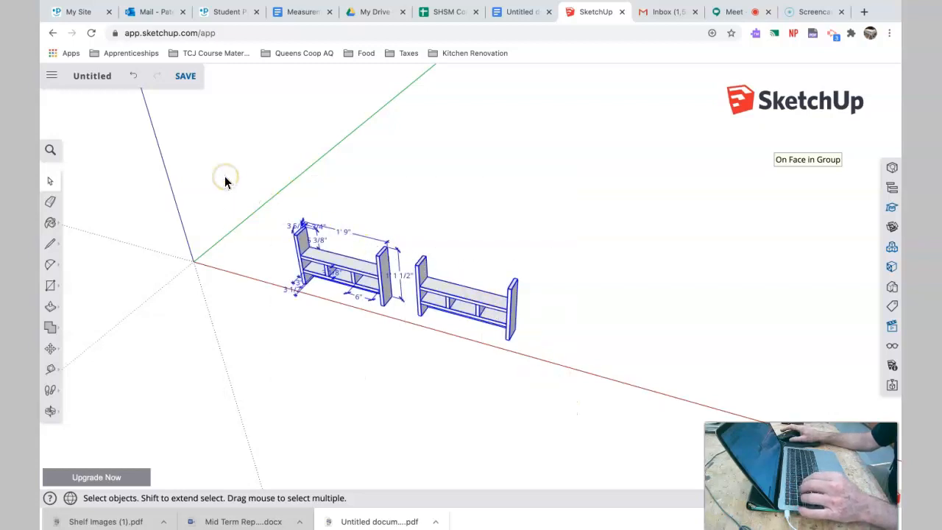
middle_drag(260, 311, 246, 299)
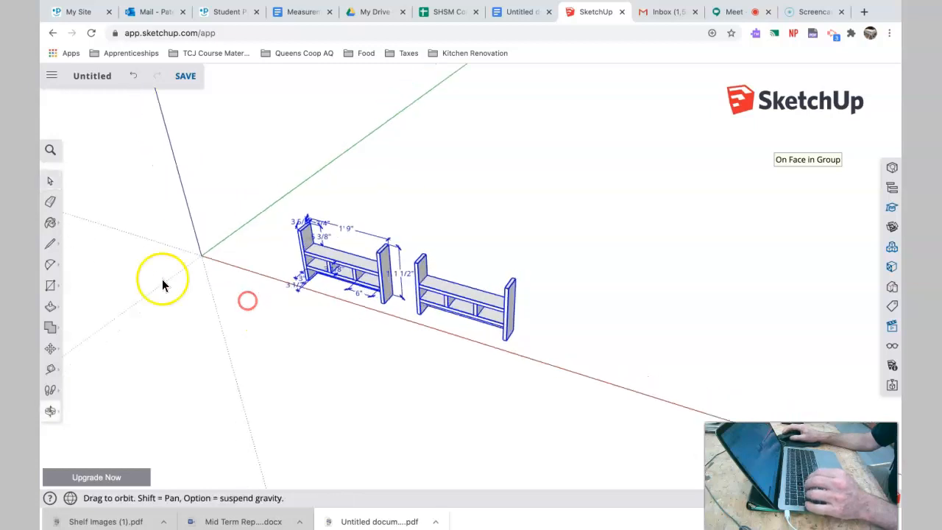
click(51, 349)
click(430, 289)
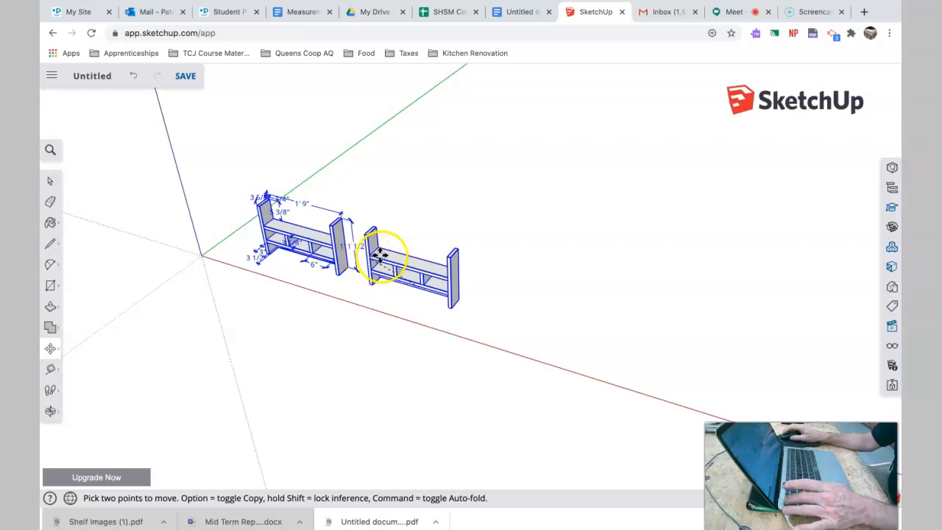
key(Escape)
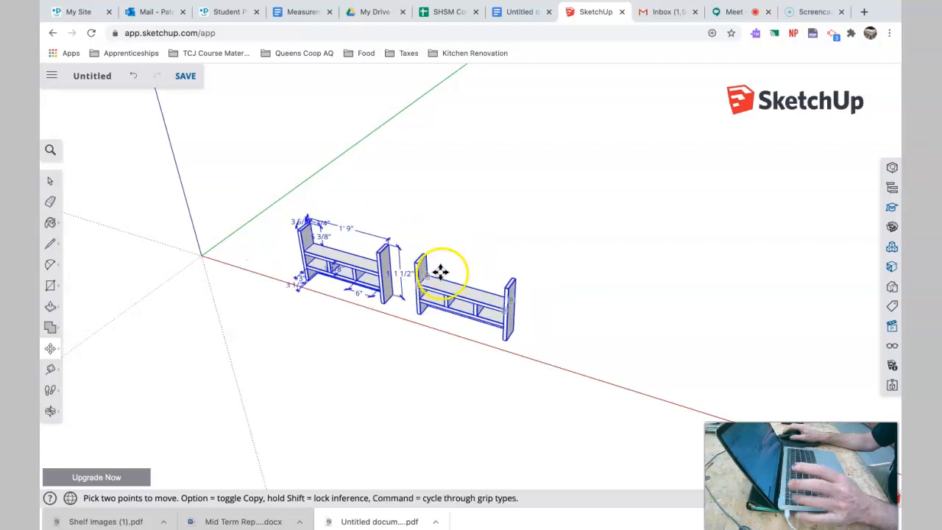
click(50, 183)
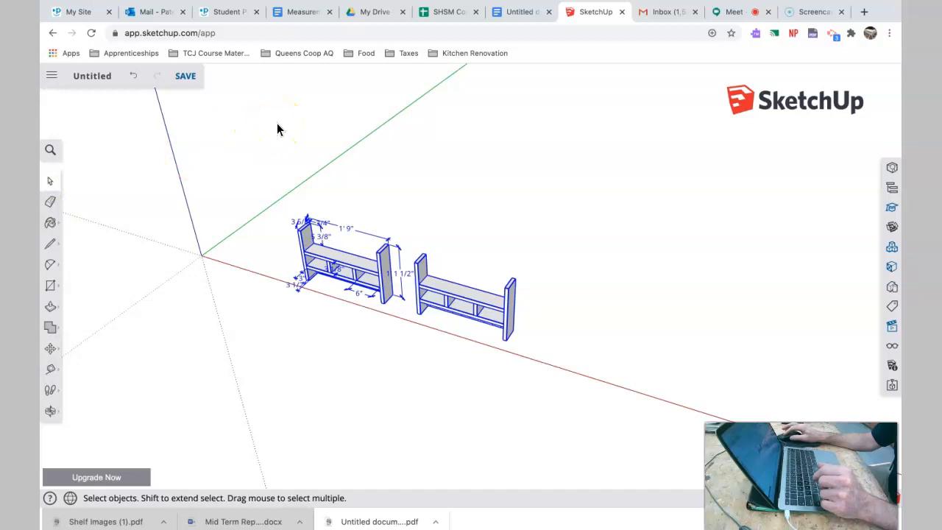
click(276, 127)
click(713, 364)
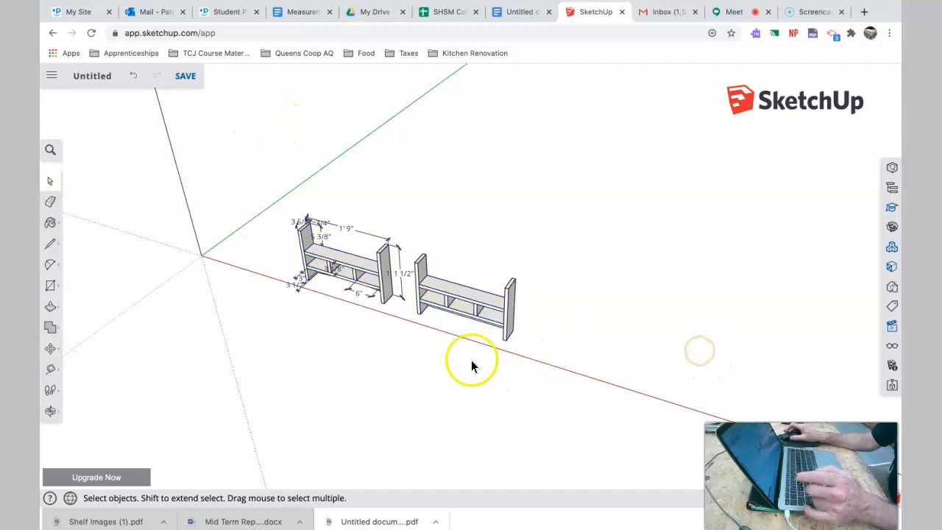
- Draw a shallow upward arc on the back brace's front face between its two bottom corners
scroll(472, 366, up, 10)
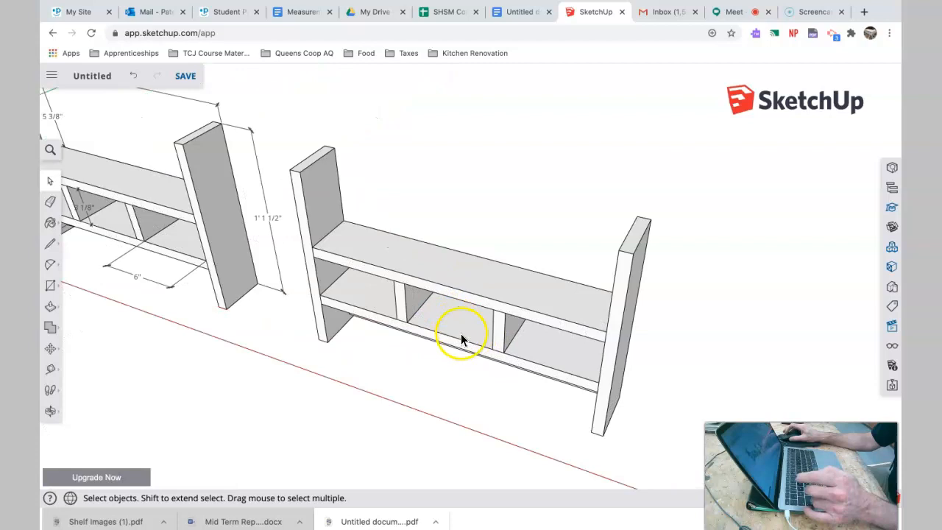
scroll(462, 339, up, 5)
middle_drag(452, 389, 610, 118)
scroll(444, 427, up, 3)
scroll(444, 433, down, 4)
middle_drag(445, 417, 460, 429)
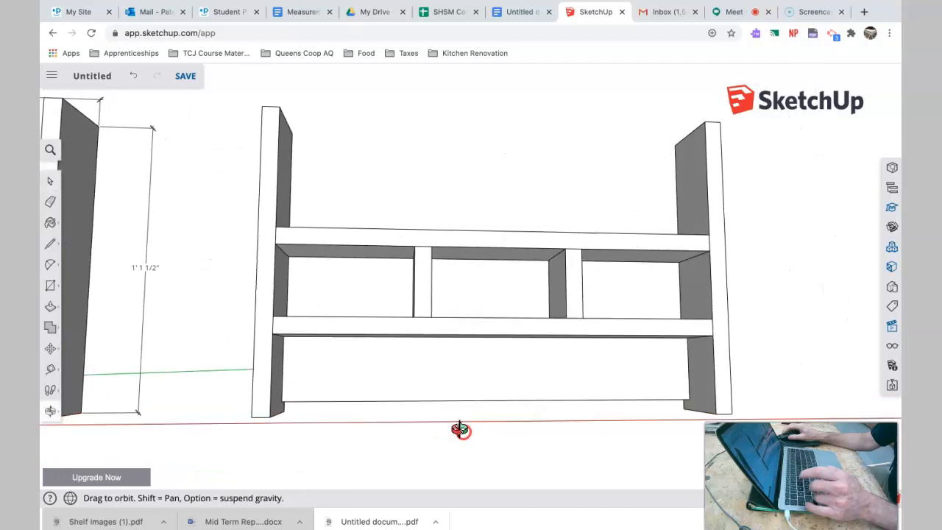
scroll(479, 387, up, 5)
middle_drag(477, 385, 459, 383)
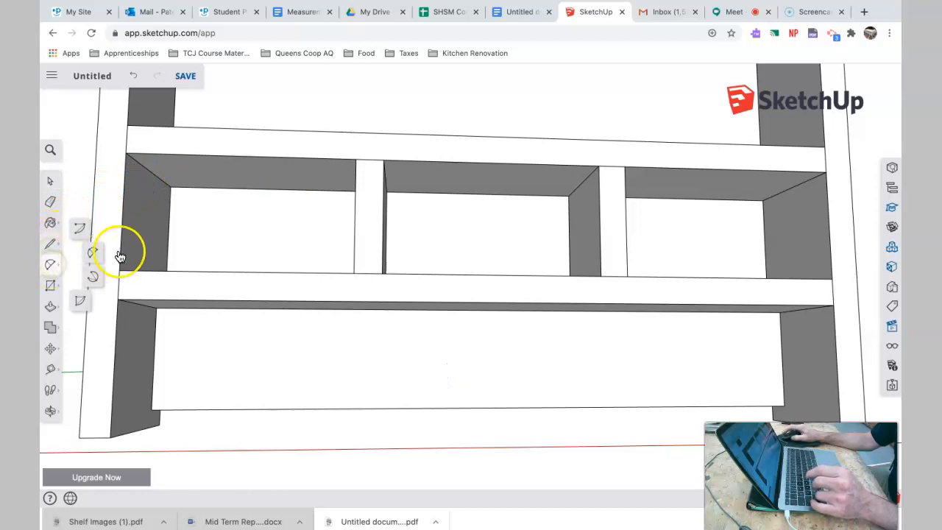
click(91, 254)
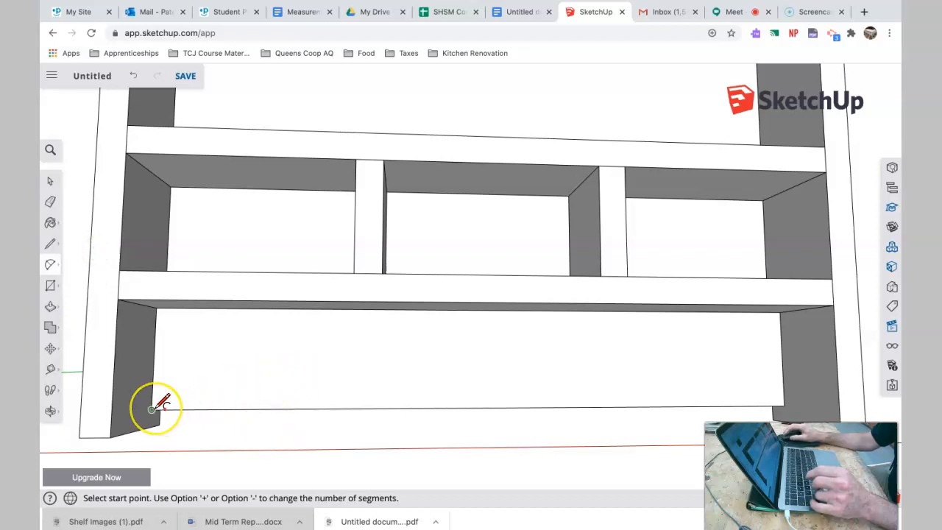
drag(152, 409, 786, 403)
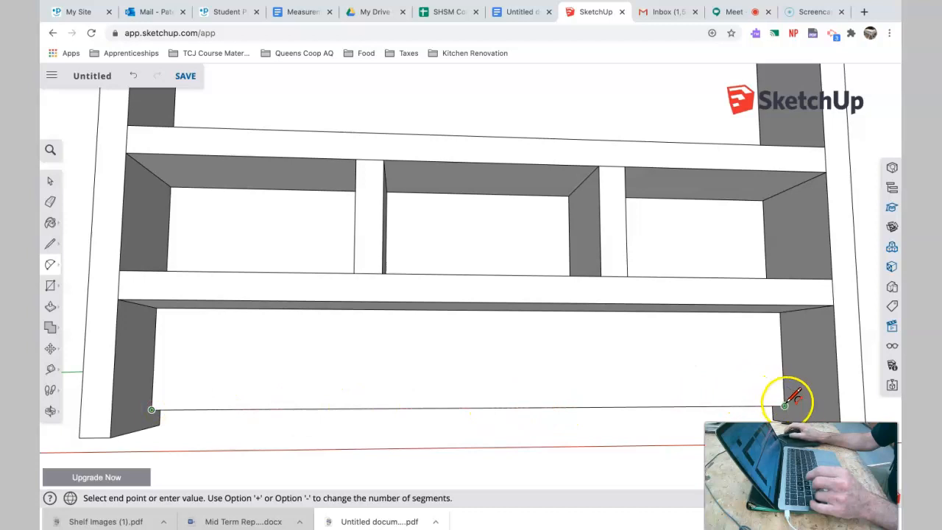
click(785, 405)
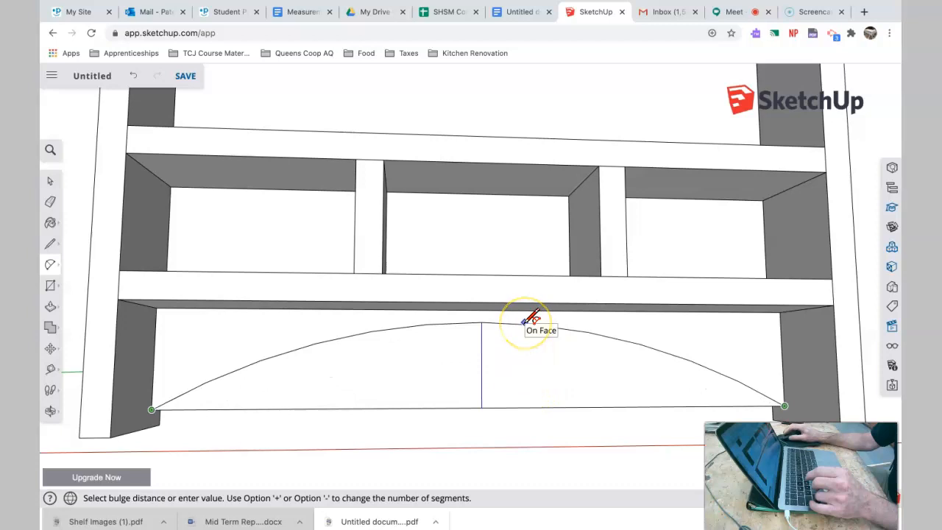
drag(524, 322, 517, 388)
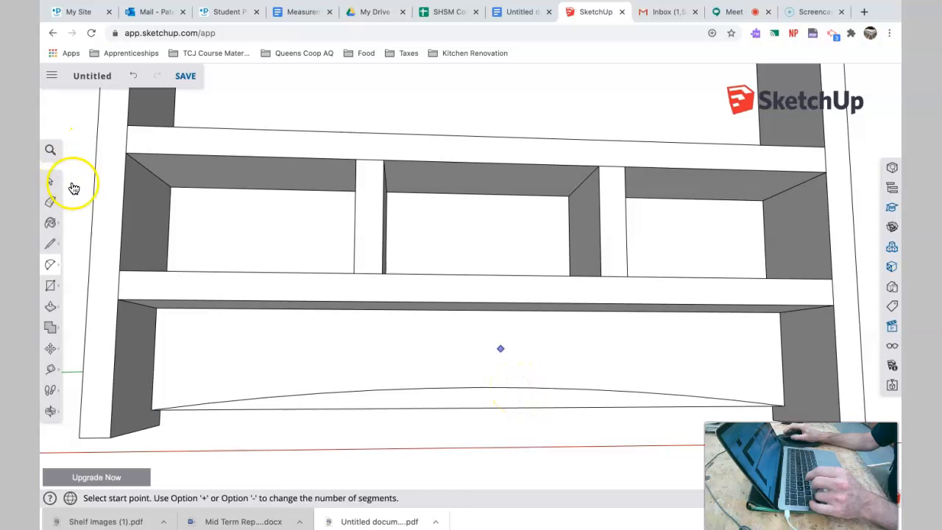
- Push/Pull the segment below the arc through the brace's thickness to cut its curved lower edge
click(50, 184)
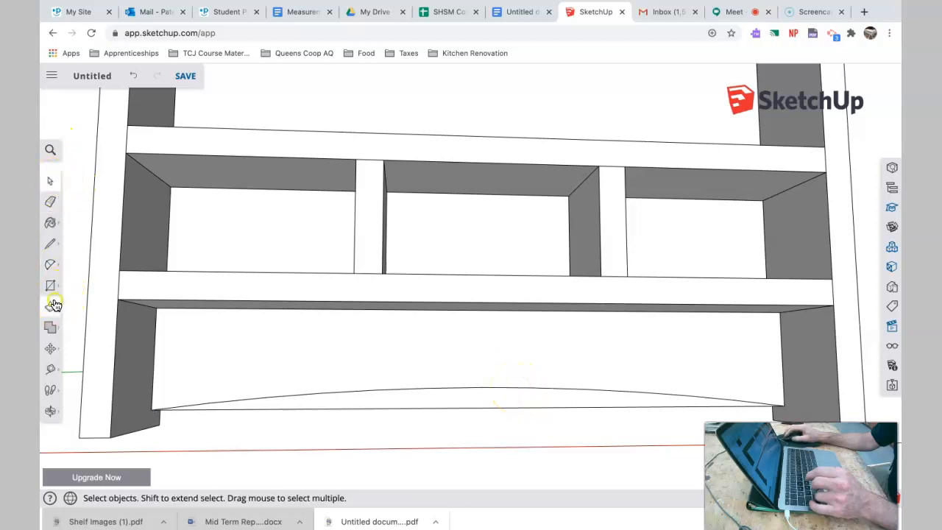
click(50, 307)
middle_drag(552, 375, 484, 407)
drag(484, 408, 511, 413)
click(515, 399)
click(50, 182)
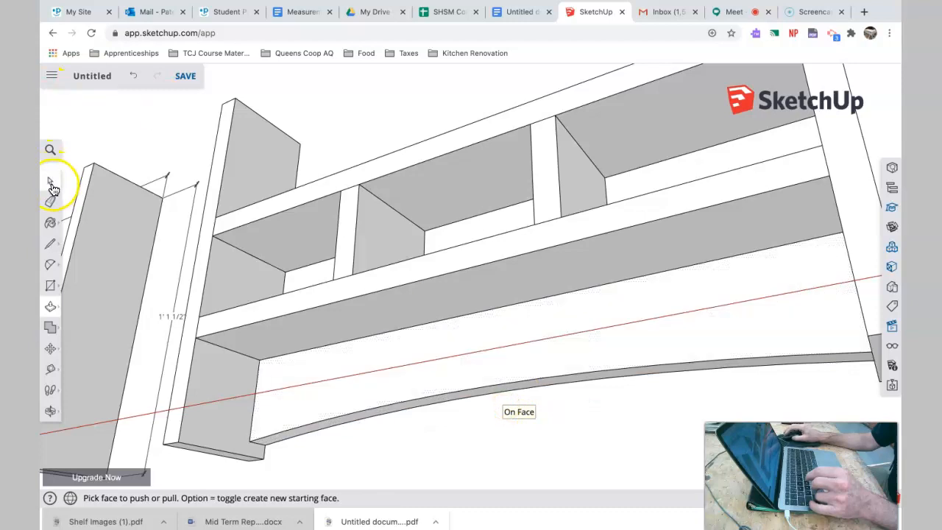
- Dimension the full height of the new shelf's side board farthest from the reference, along its back outer edge, placing the dimension beside the board
middle_drag(508, 234, 636, 364)
scroll(634, 359, up, 3)
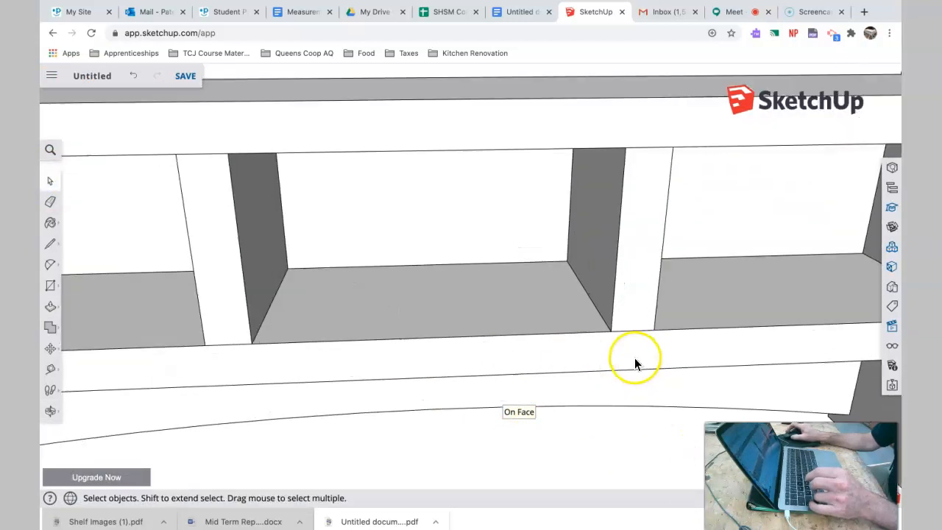
scroll(634, 359, down, 3)
scroll(634, 357, down, 8)
shift+middle_drag(635, 357, 343, 341)
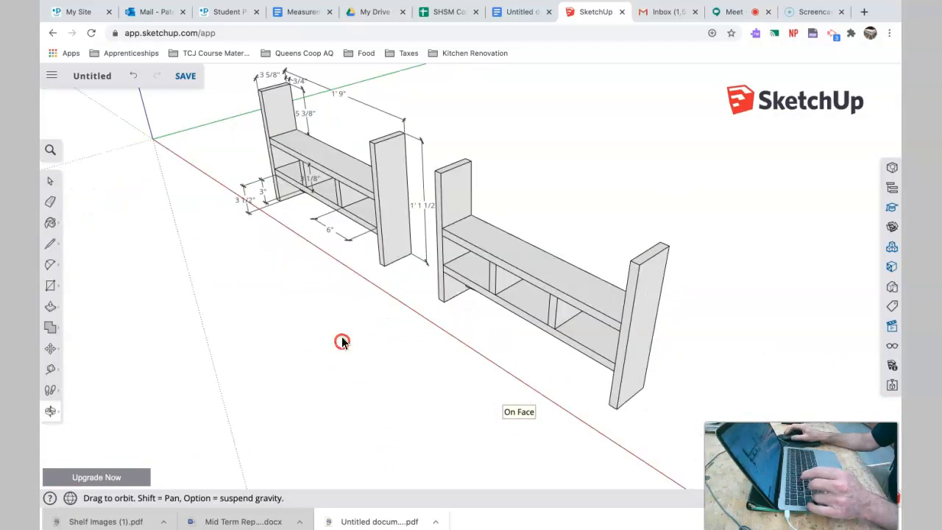
click(52, 369)
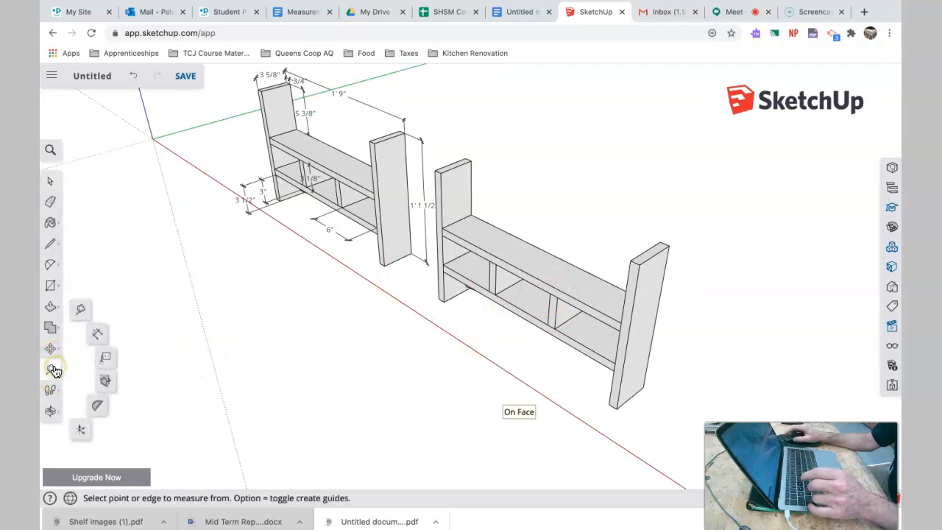
click(100, 335)
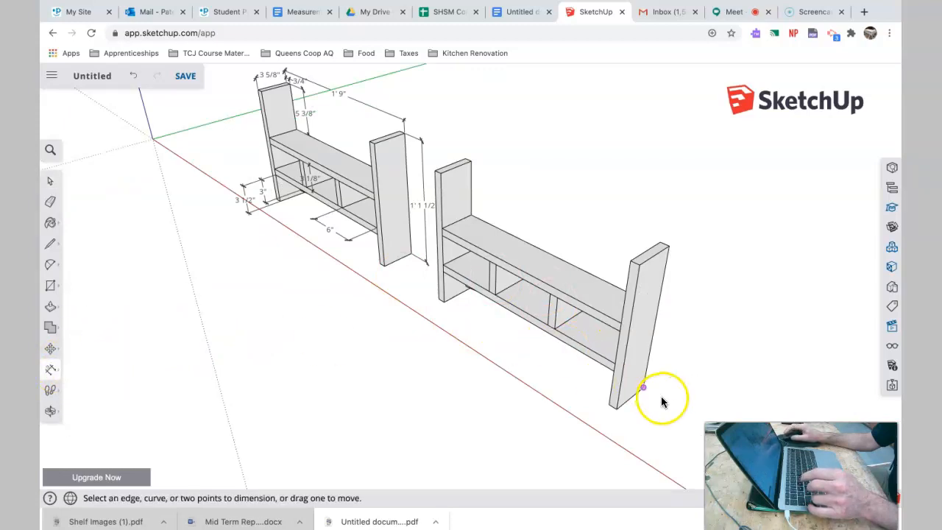
click(672, 246)
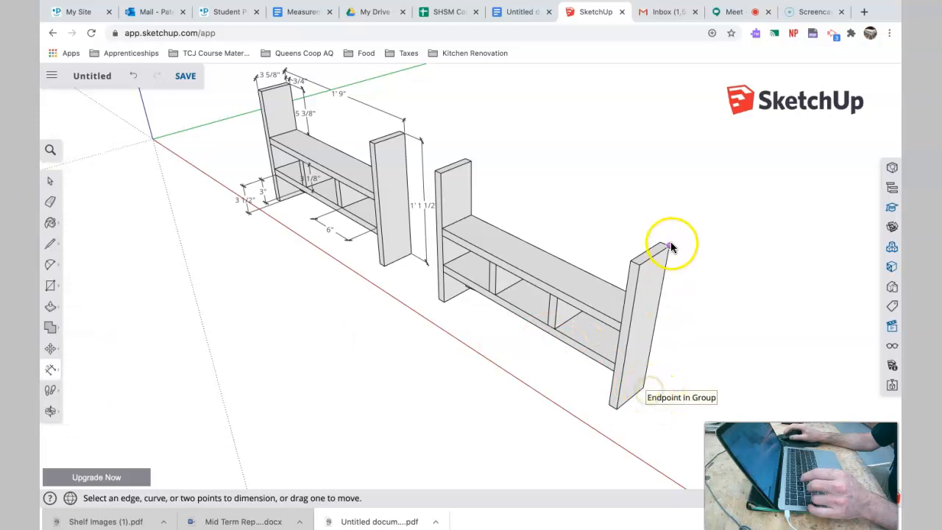
click(643, 390)
click(697, 415)
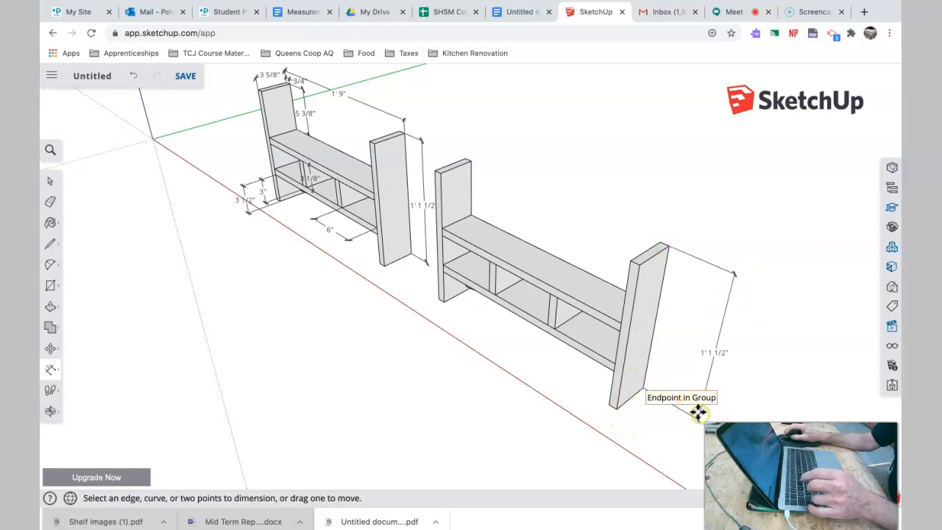
- Dimension the new shelf's overall width between the rear outer top corners of its two side boards, placing the dimension above them
click(467, 159)
key(Escape)
click(464, 157)
drag(464, 157, 667, 246)
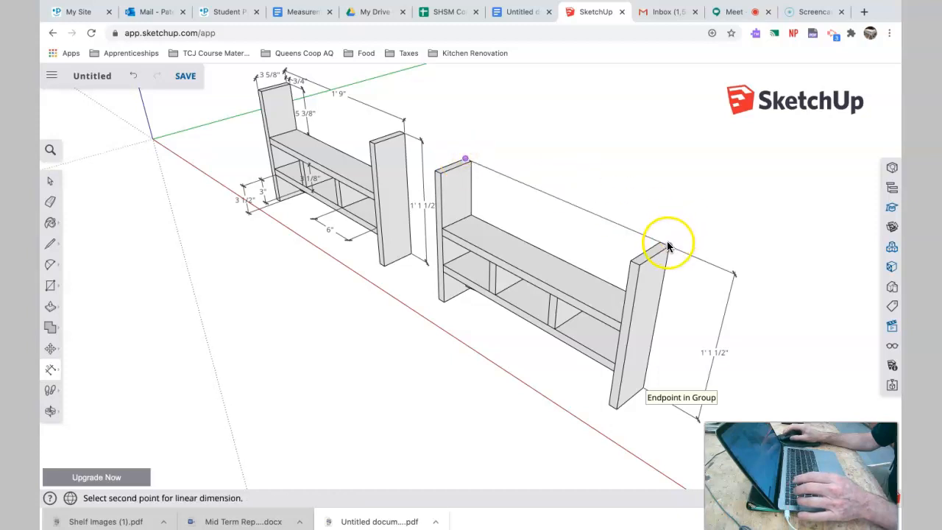
click(668, 246)
click(666, 217)
- Compare the finished new shelf with the dimensioned reference shelf and check that its side boards and shelf board select individually
scroll(587, 349, up, 5)
middle_drag(585, 341, 691, 347)
middle_drag(543, 322, 791, 370)
scroll(390, 186, up, 1)
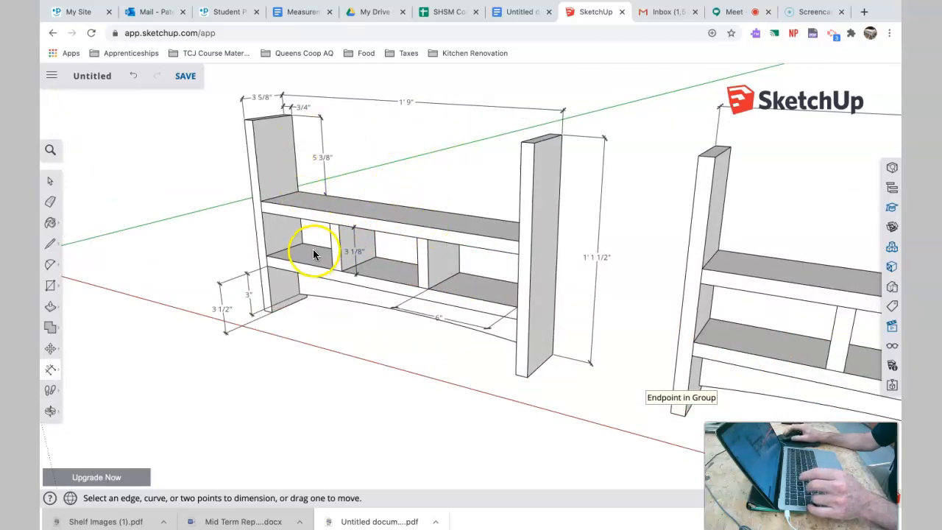
click(49, 181)
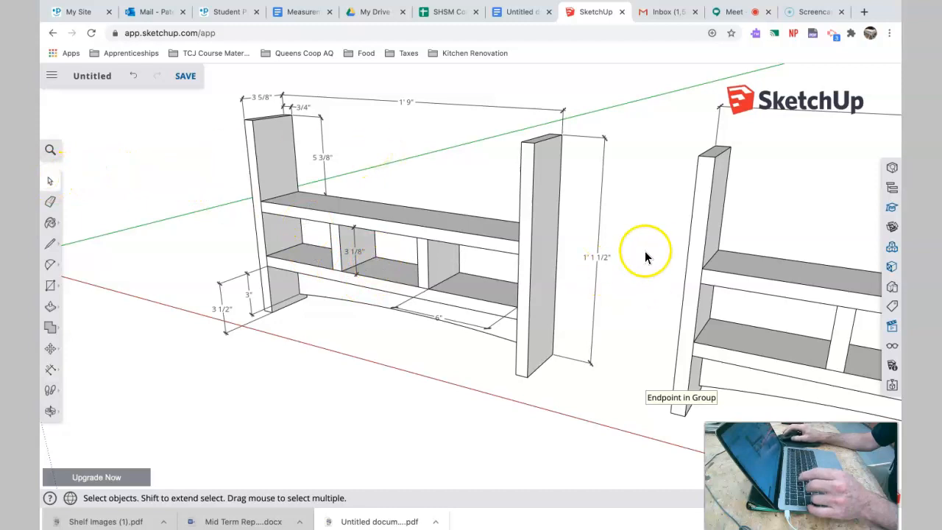
scroll(787, 323, up, 1)
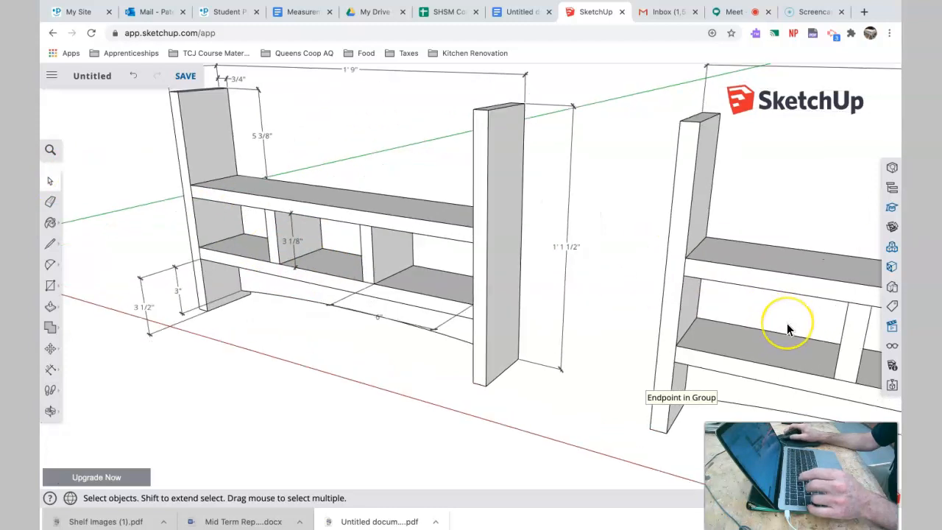
scroll(787, 324, down, 4)
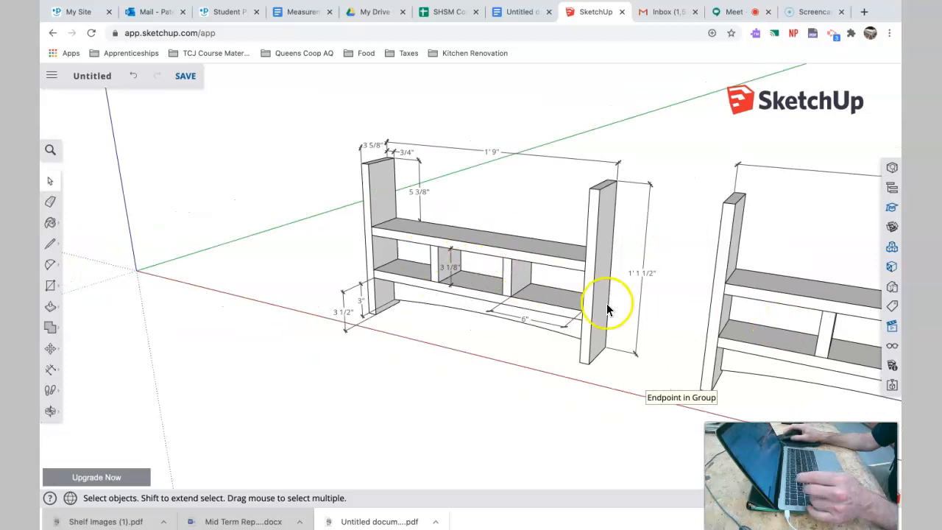
middle_drag(792, 312, 516, 280)
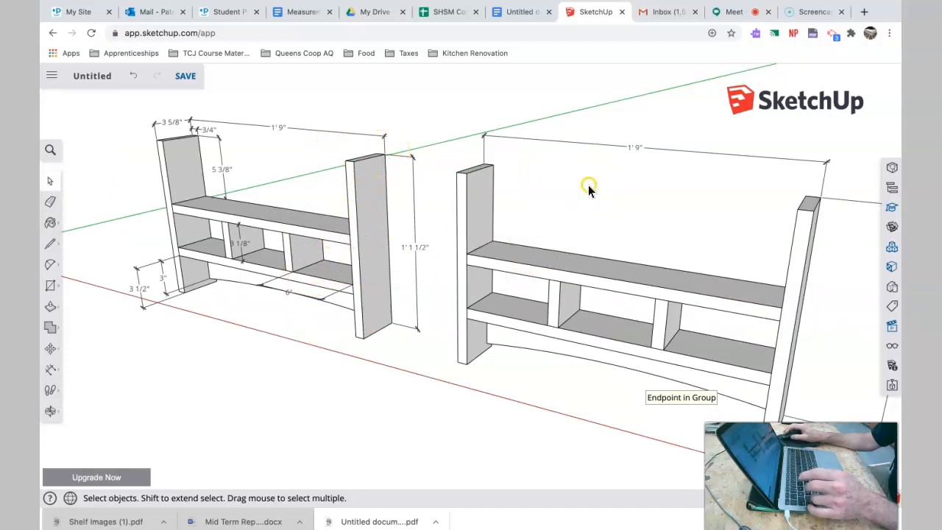
middle_drag(736, 290, 606, 233)
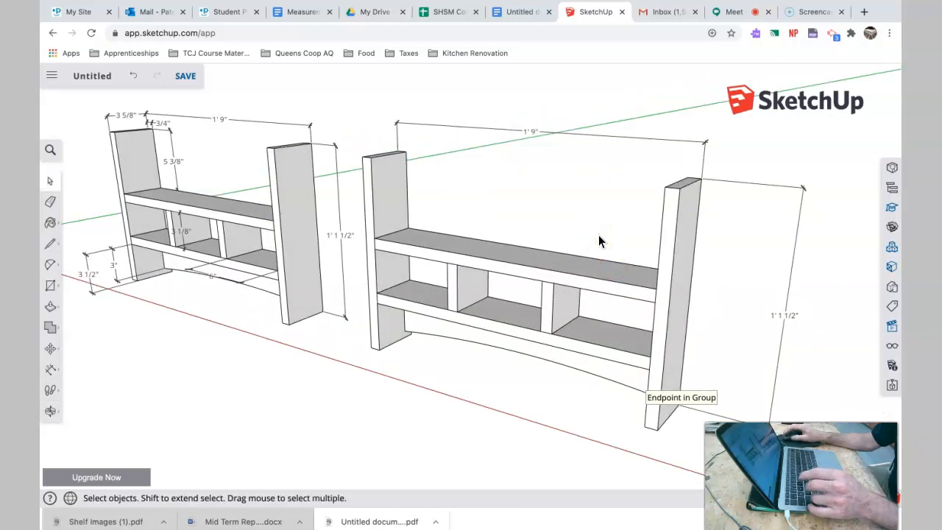
scroll(598, 235, up, 2)
scroll(598, 235, down, 4)
click(593, 234)
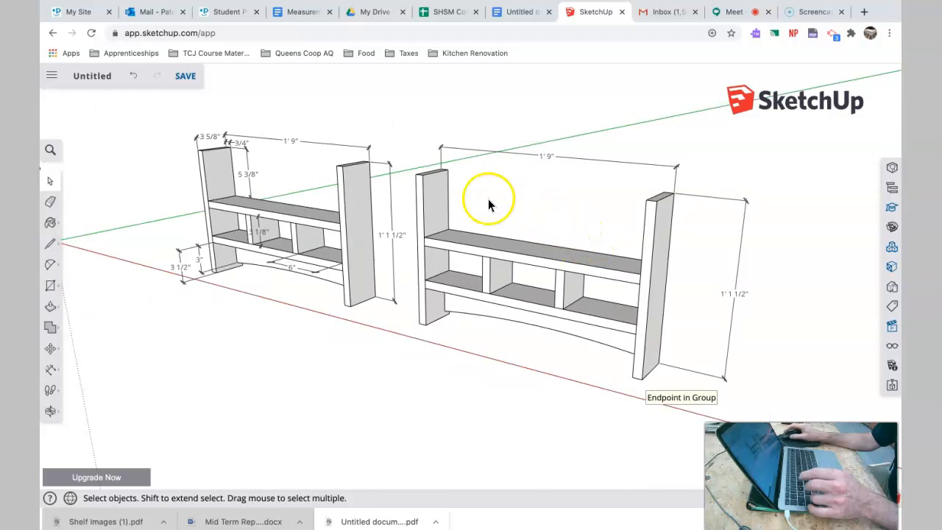
click(438, 198)
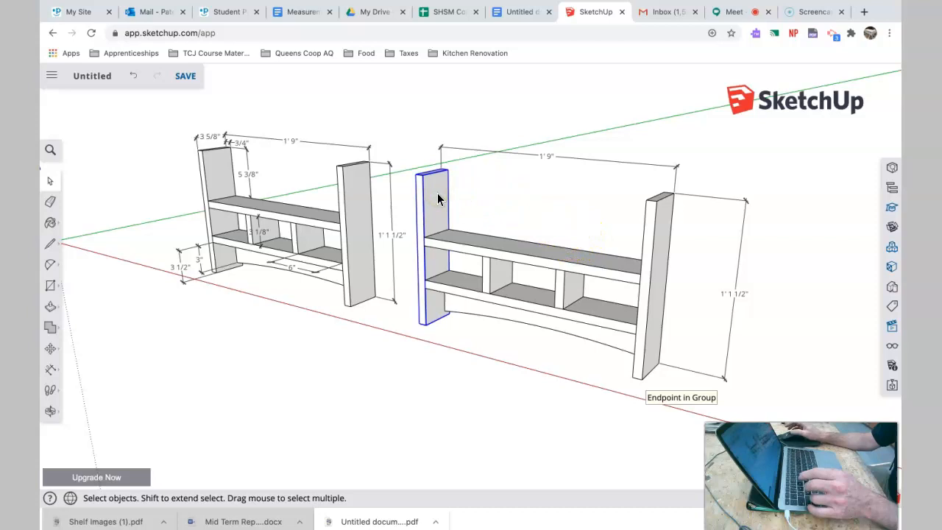
click(499, 245)
click(667, 235)
click(589, 215)
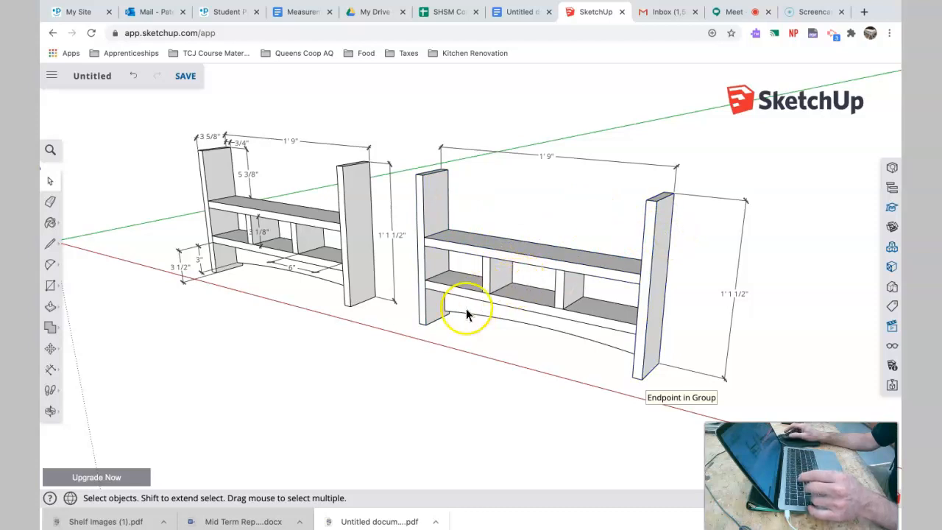
- Open the group of the new shelf's side board beside the height dimension for editing and activate the 2 Point Arc tool
scroll(466, 308, down, 2)
scroll(469, 307, up, 5)
scroll(466, 302, up, 2)
mouse_move(466, 303)
middle_down()
mouse_move(557, 284)
mouse_move(604, 385)
mouse_move(510, 383)
mouse_move(467, 319)
middle_up()
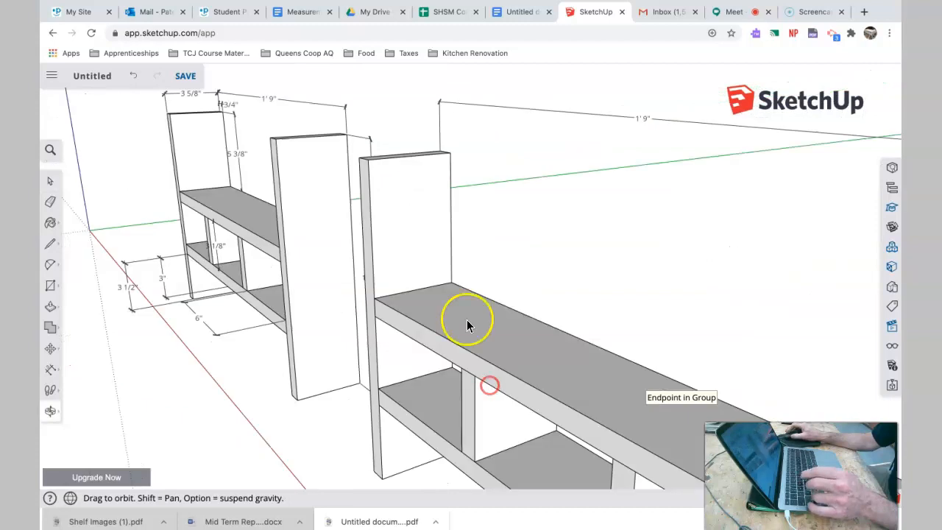
scroll(415, 229, down, 4)
scroll(459, 262, down, 2)
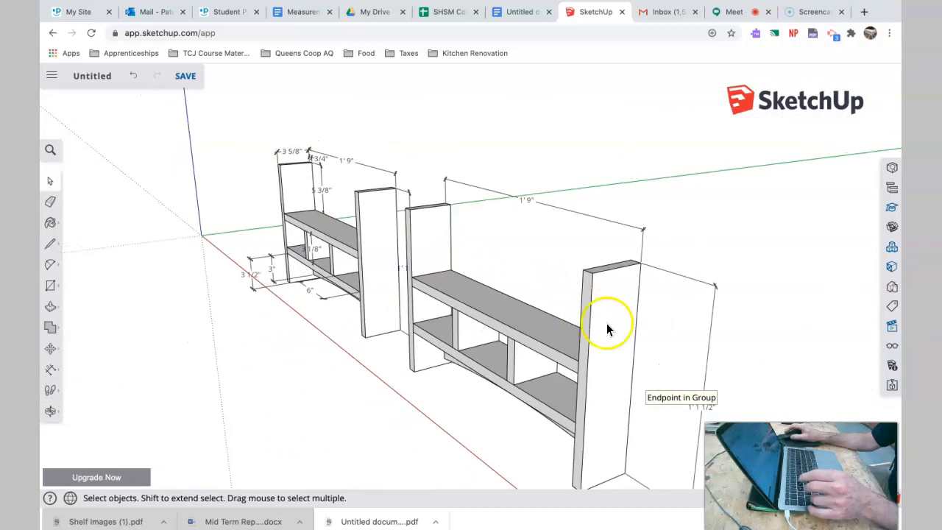
scroll(629, 331, down, 2)
middle_drag(629, 332, 575, 292)
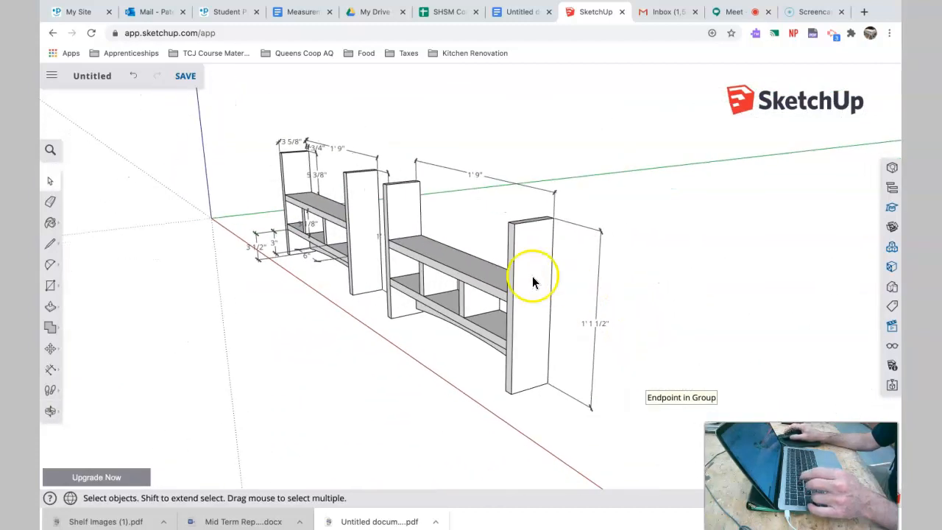
scroll(528, 277, up, 3)
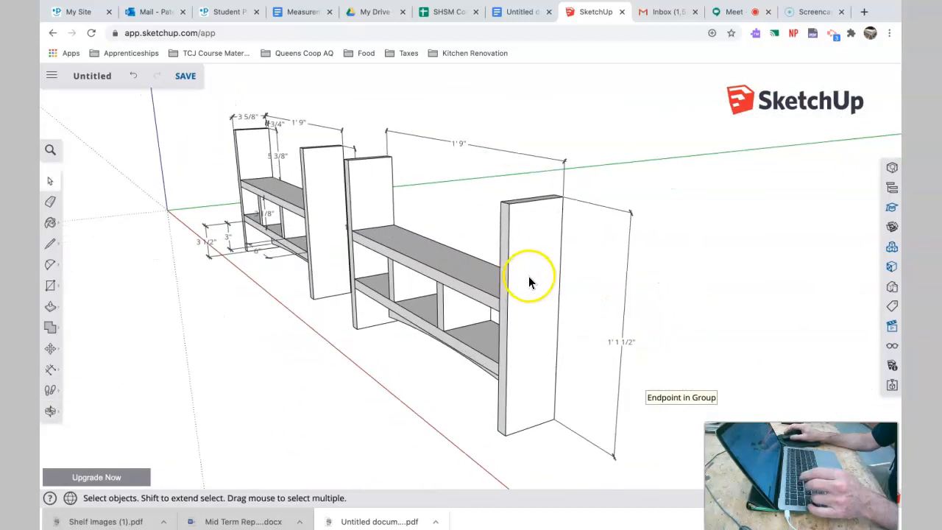
click(521, 217)
double_click(521, 218)
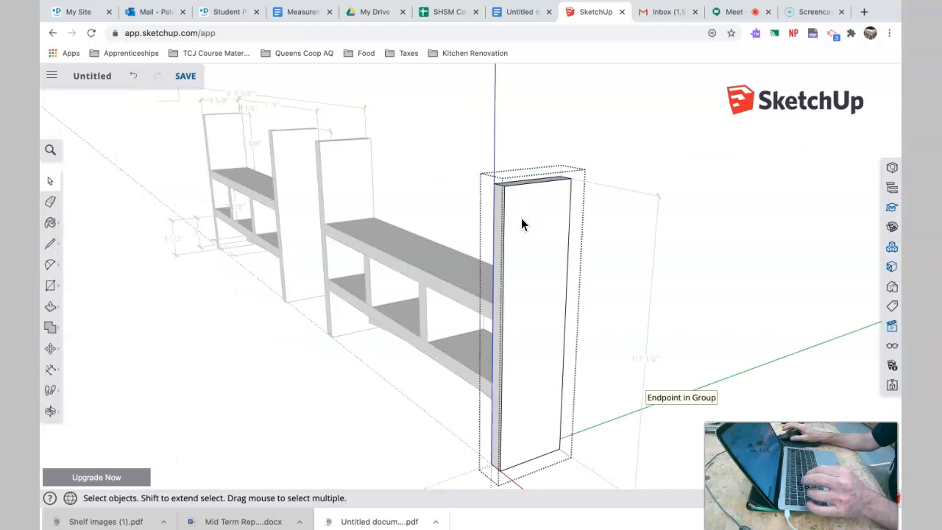
click(51, 266)
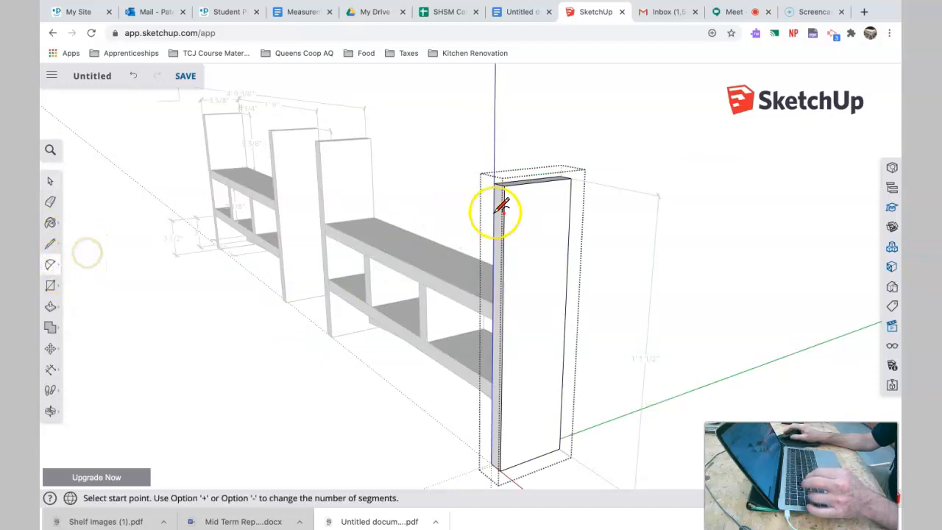
scroll(515, 210, up, 2)
scroll(516, 209, up, 2)
middle_drag(513, 202, 377, 193)
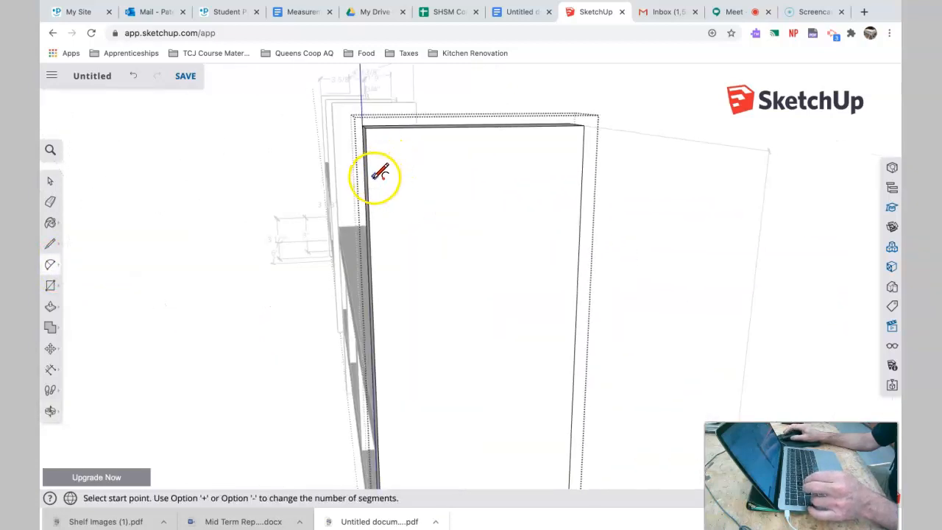
- Try a tangent arc across the upper front corner of the side board's outer face, and undo it
click(367, 179)
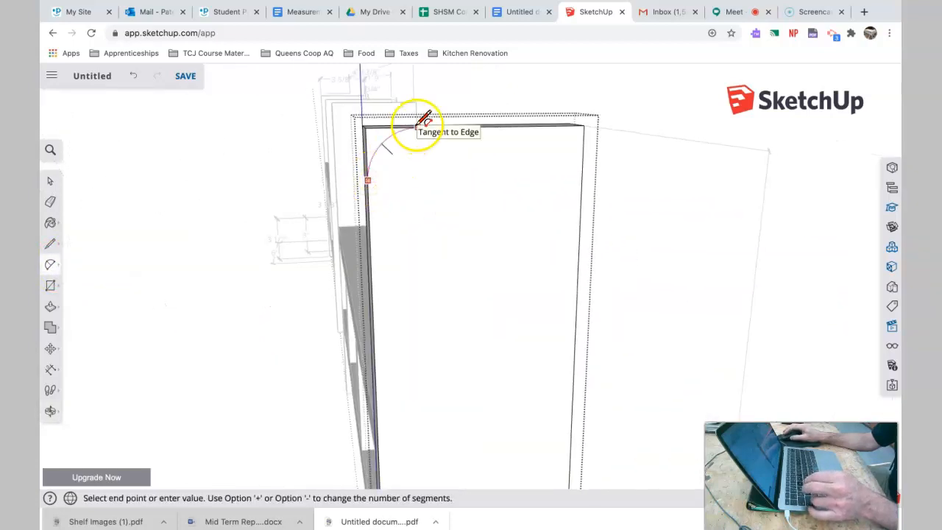
click(417, 125)
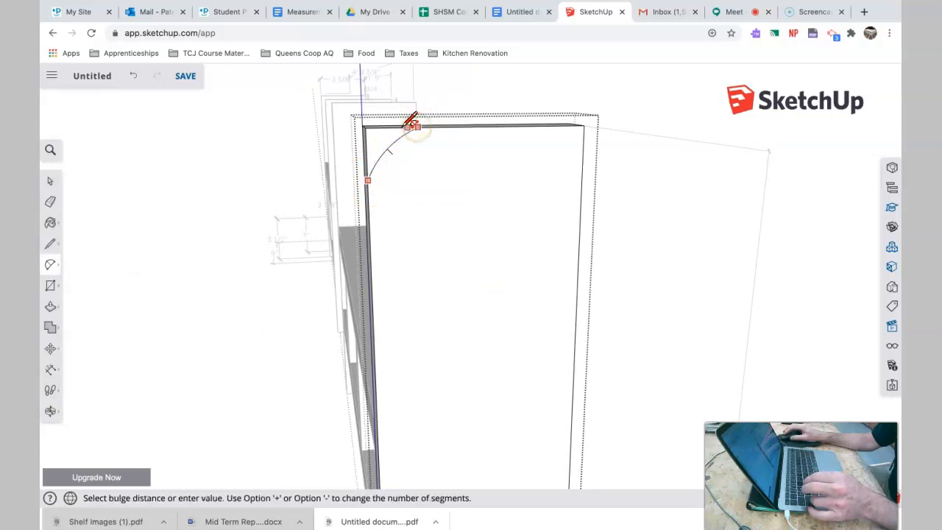
click(406, 120)
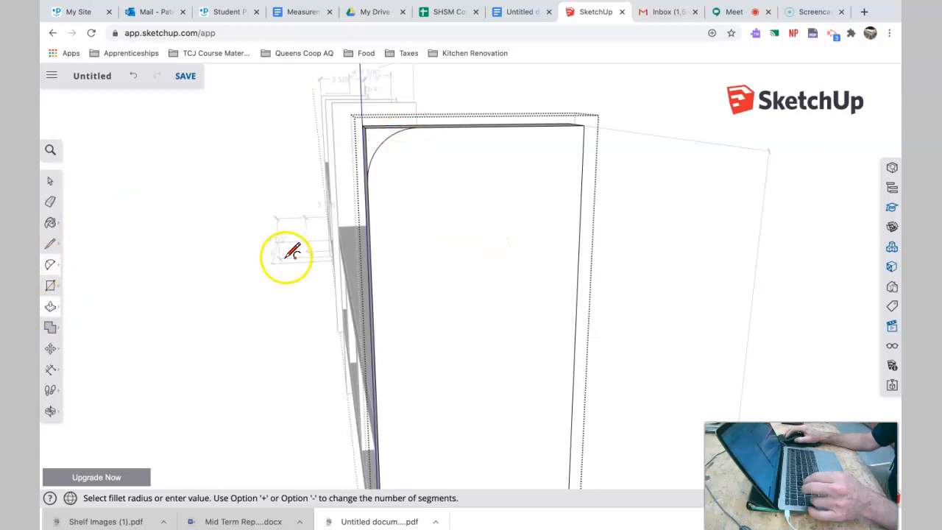
key(super+z)
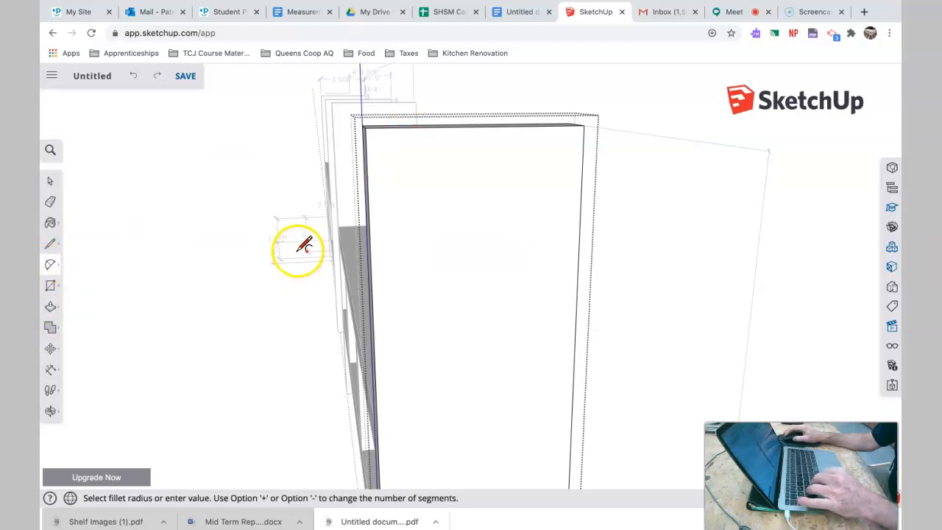
- Draw a rounding arc on the side board's outer face, tangent to the front and top edges at the upper front corner
click(368, 178)
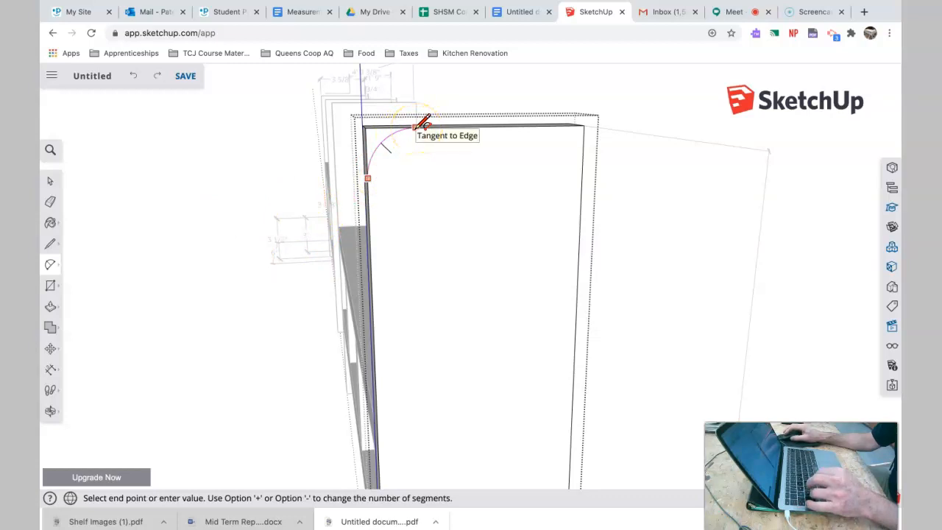
click(417, 127)
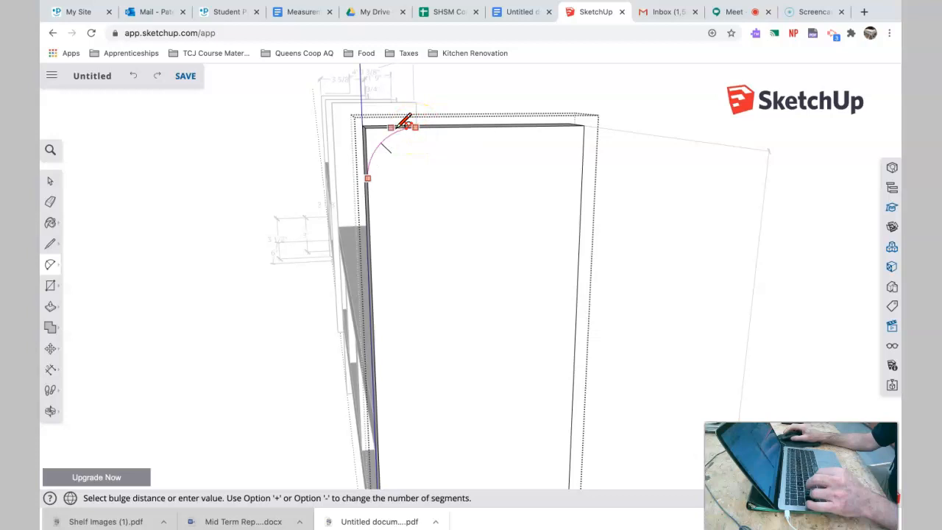
scroll(411, 125, up, 5)
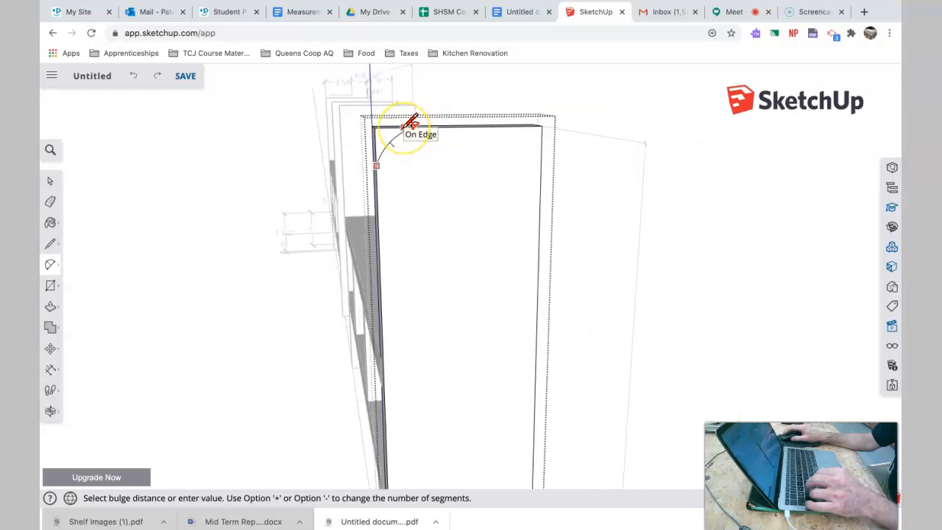
scroll(411, 125, up, 5)
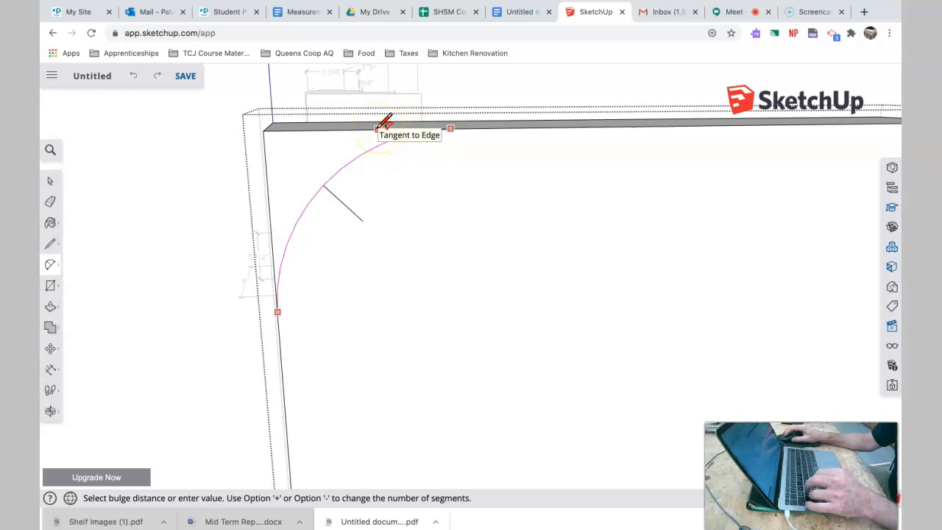
click(379, 127)
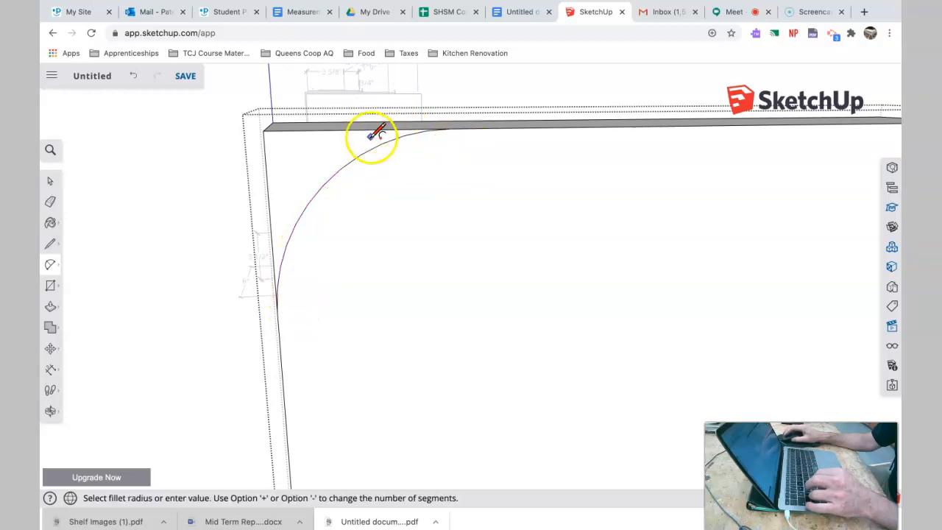
- Push/Pull the corner piece outside the arc through the side board's thickness to round off the corner, and leave the group
middle_drag(606, 165, 417, 169)
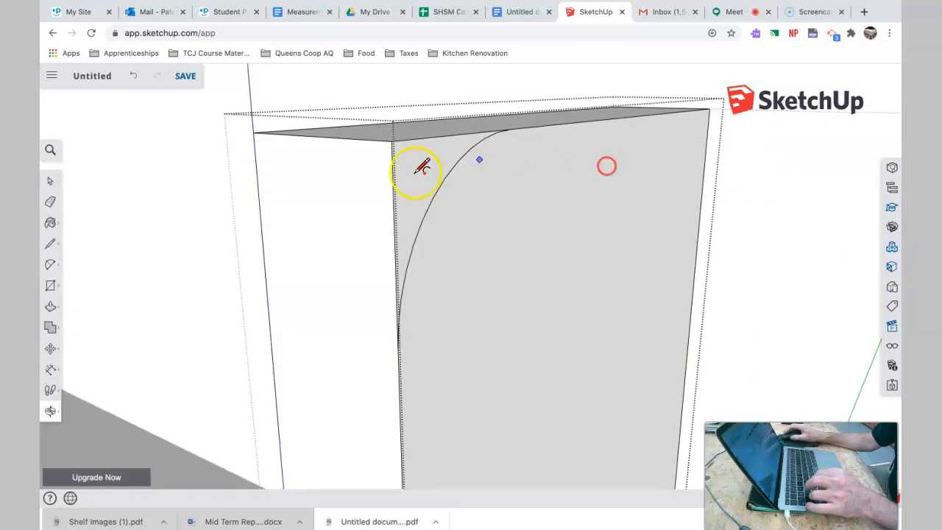
click(50, 306)
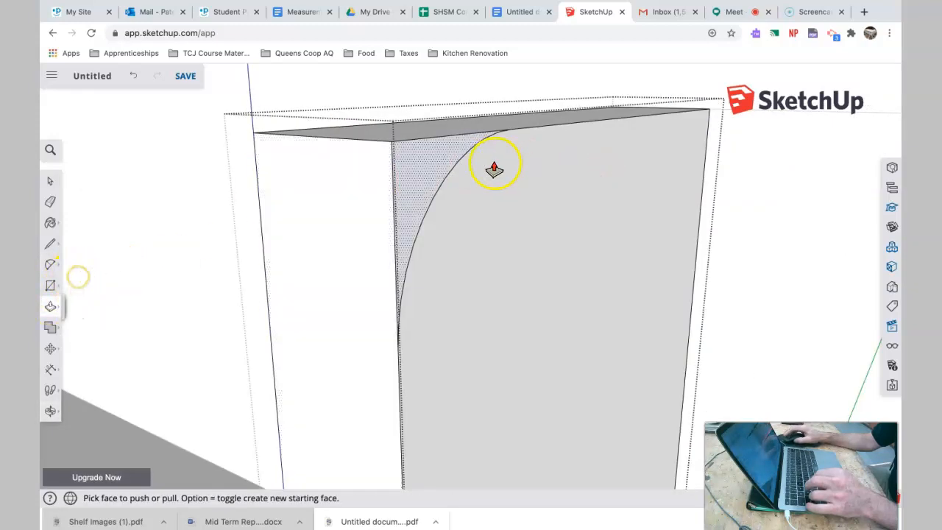
drag(427, 169, 273, 165)
click(50, 180)
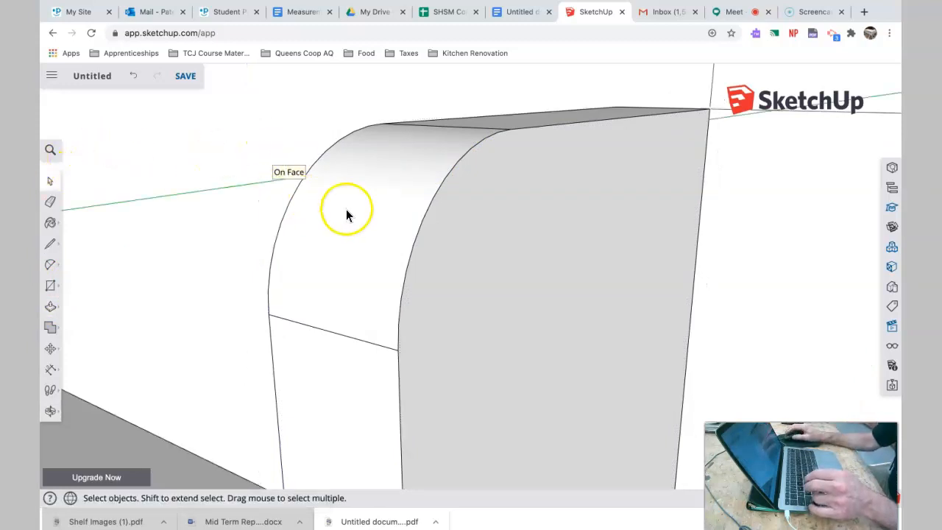
- Examine the rounded upper front corner of the side board from closer and farther viewpoints
scroll(346, 210, up, 5)
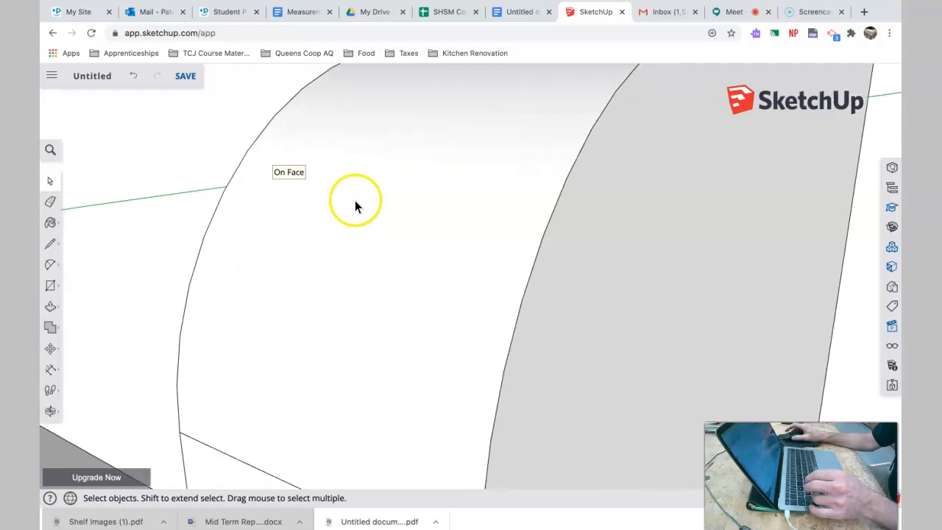
scroll(355, 200, down, 5)
middle_drag(356, 204, 401, 320)
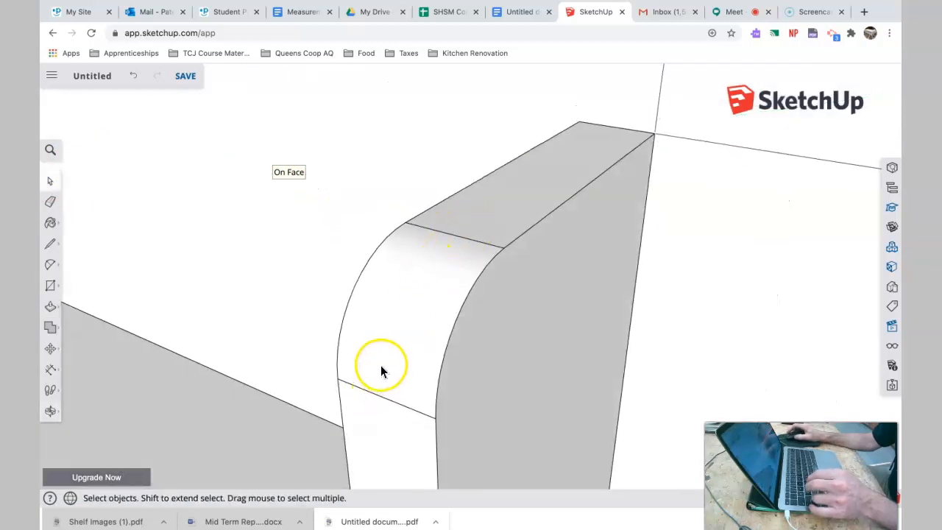
scroll(380, 365, down, 3)
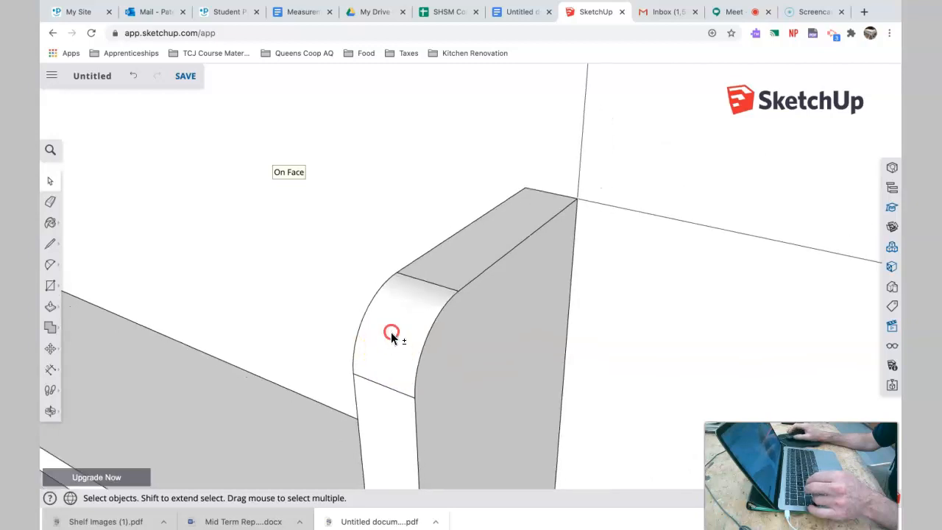
middle_drag(391, 337, 358, 161)
scroll(361, 219, up, 3)
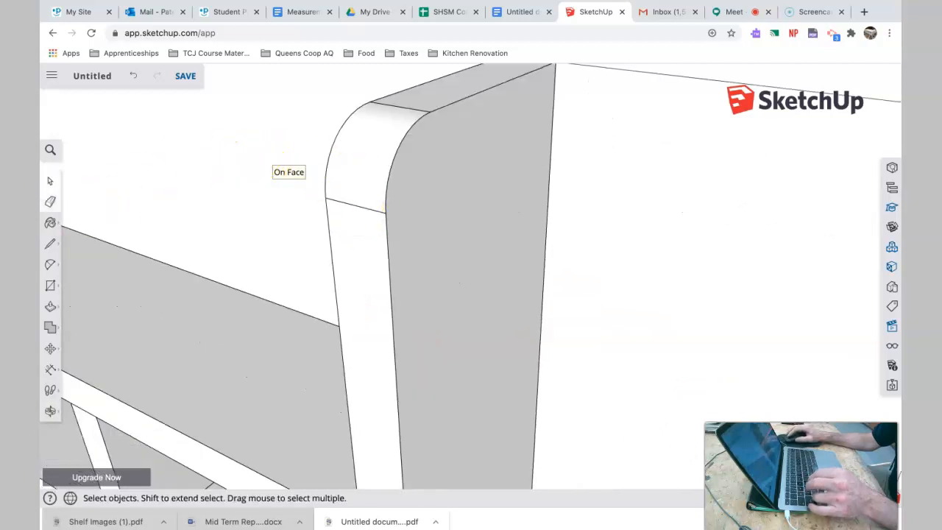
scroll(221, 199, down, 6)
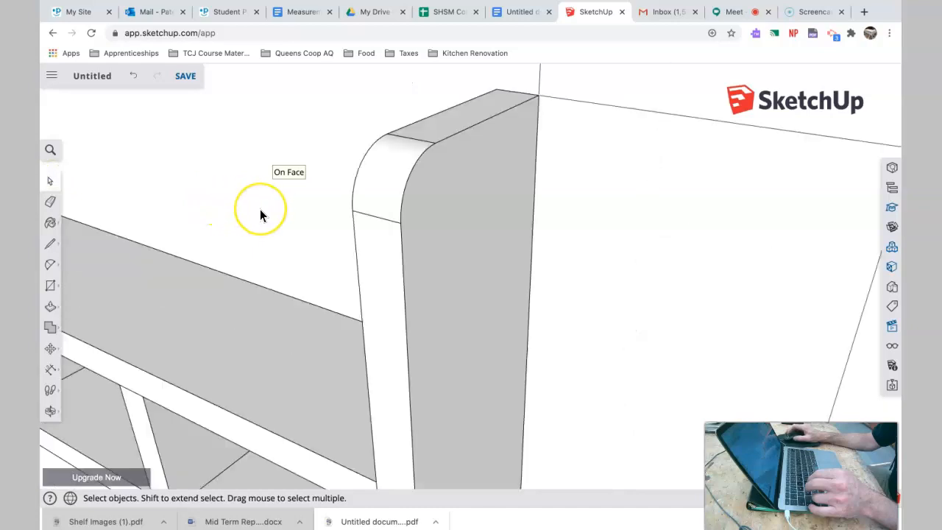
click(315, 223)
click(532, 126)
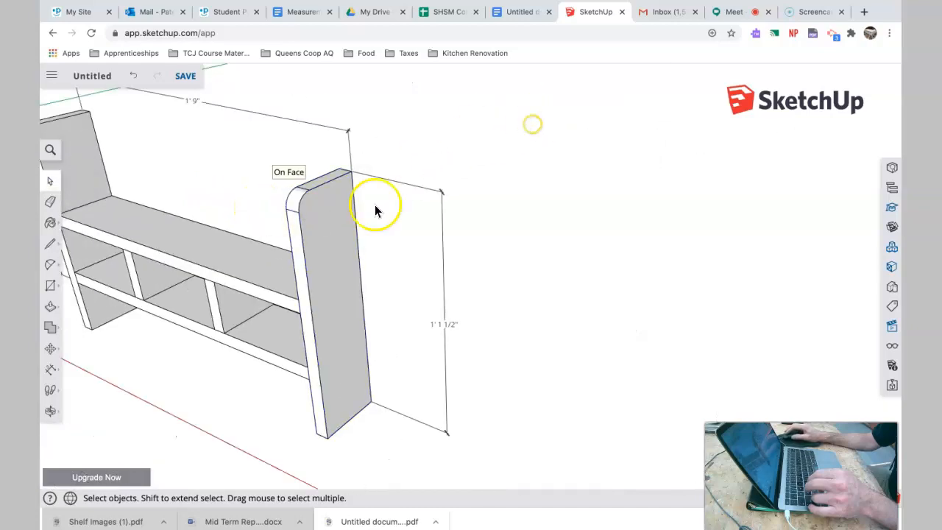
- Open the side board's group, erase the edge line between the rounding and the top face, and undo the erasure
double_click(313, 219)
scroll(296, 199, up, 5)
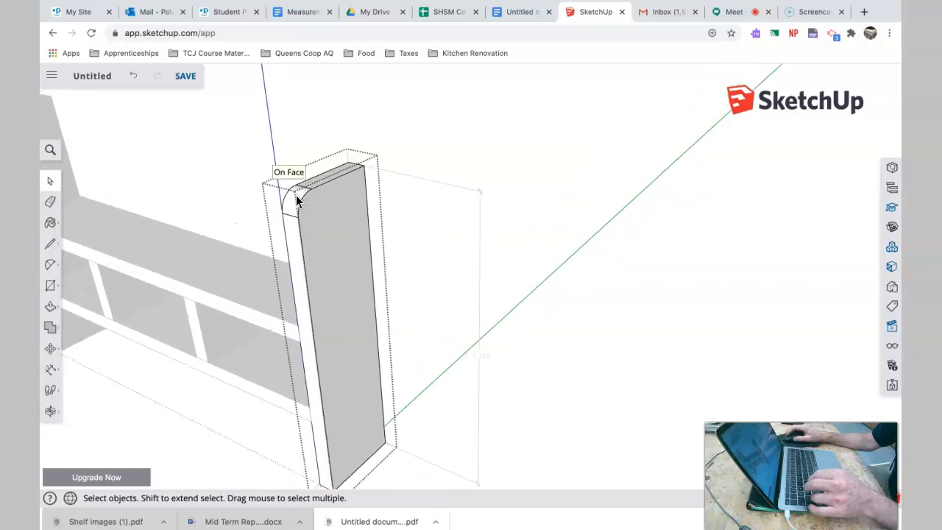
middle_drag(295, 195, 178, 279)
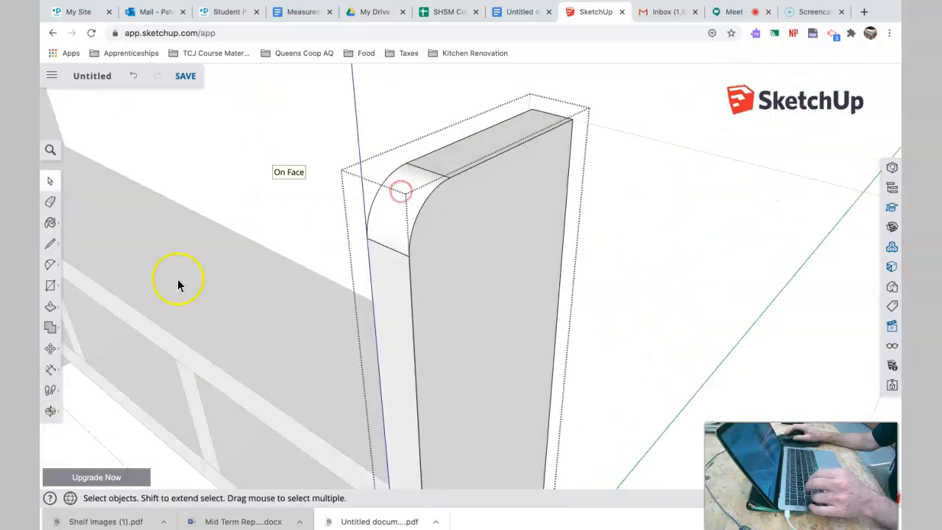
click(52, 201)
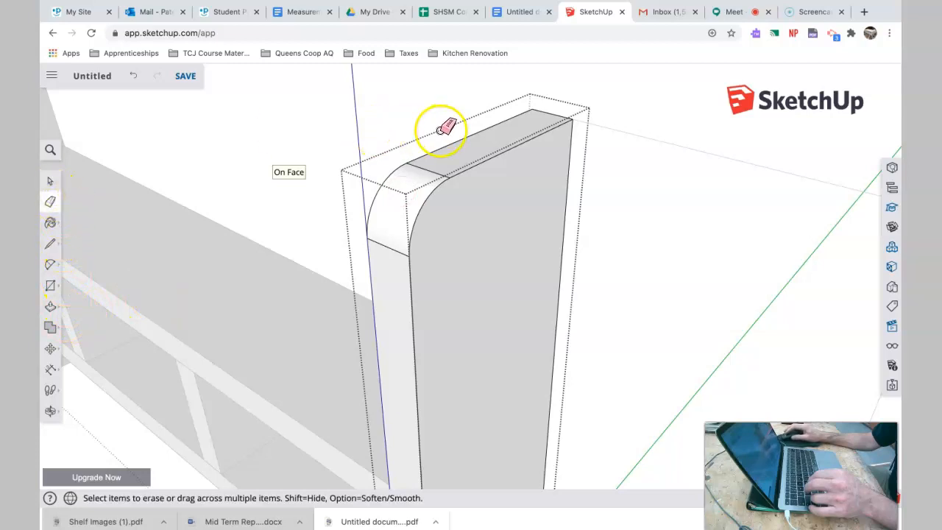
click(422, 168)
middle_drag(520, 190, 523, 199)
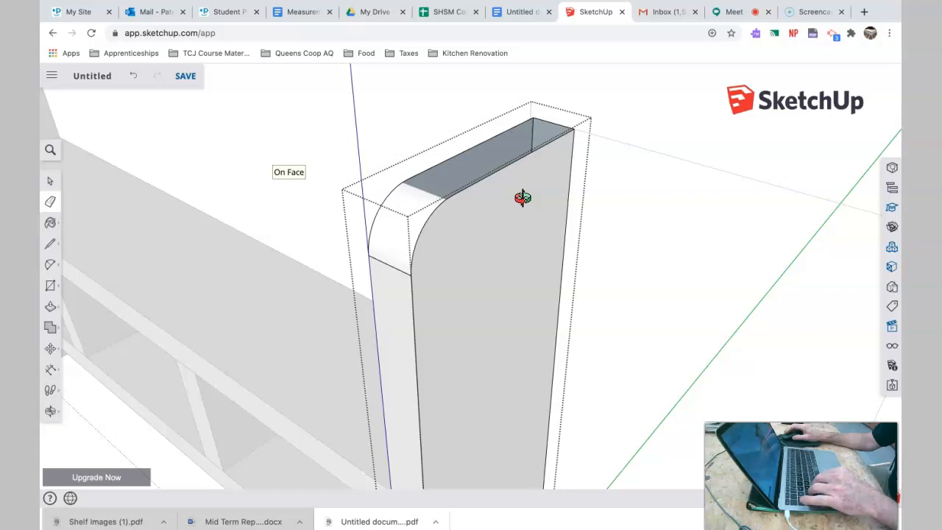
key(super+z)
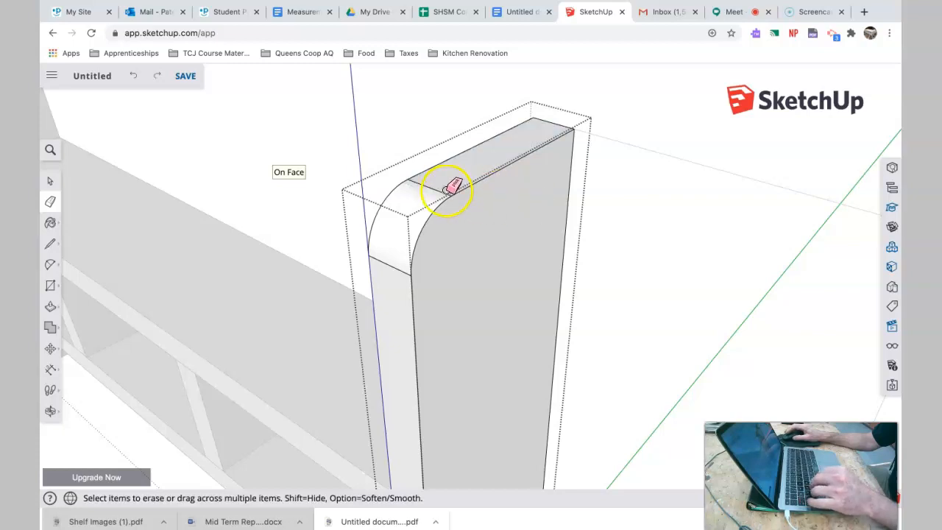
- Try again to erase the rounding's upper edge line, dismiss the crash report without submitting it, and leave the group
scroll(444, 186, up, 6)
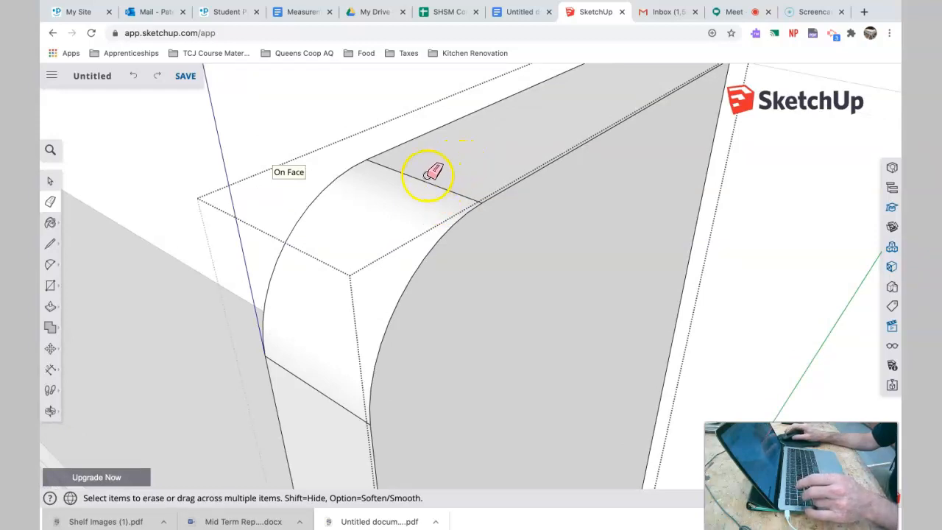
click(420, 178)
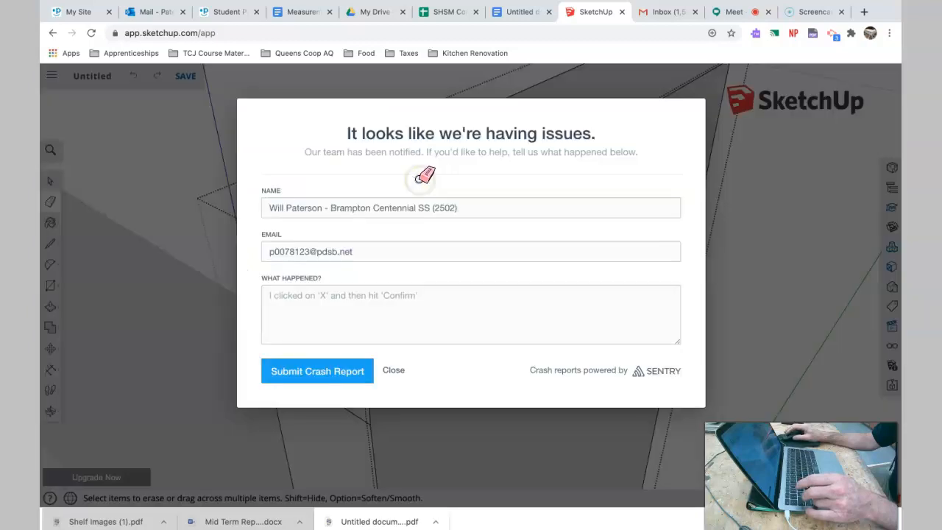
click(390, 371)
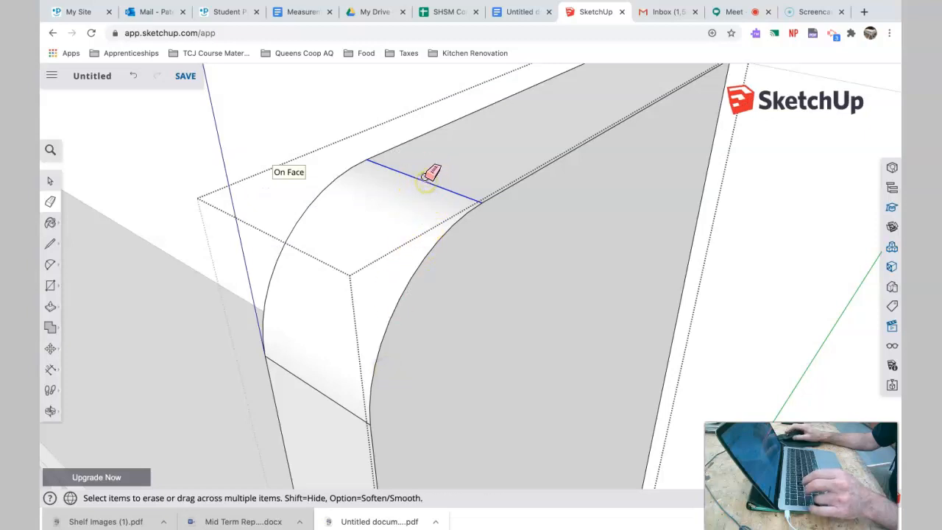
click(53, 180)
click(226, 122)
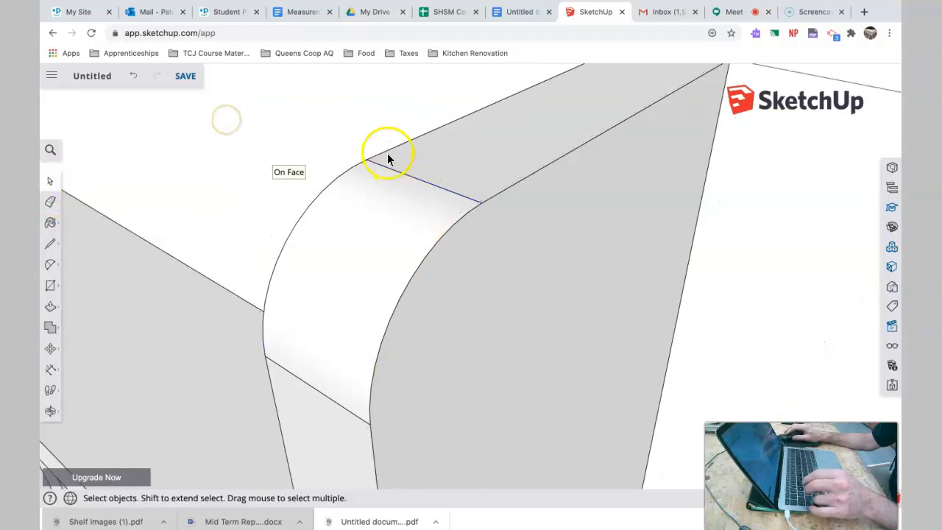
- Reopen the side board's group, try the Eraser on the line where the rounding meets the top face, and leave the group
click(425, 189)
click(50, 201)
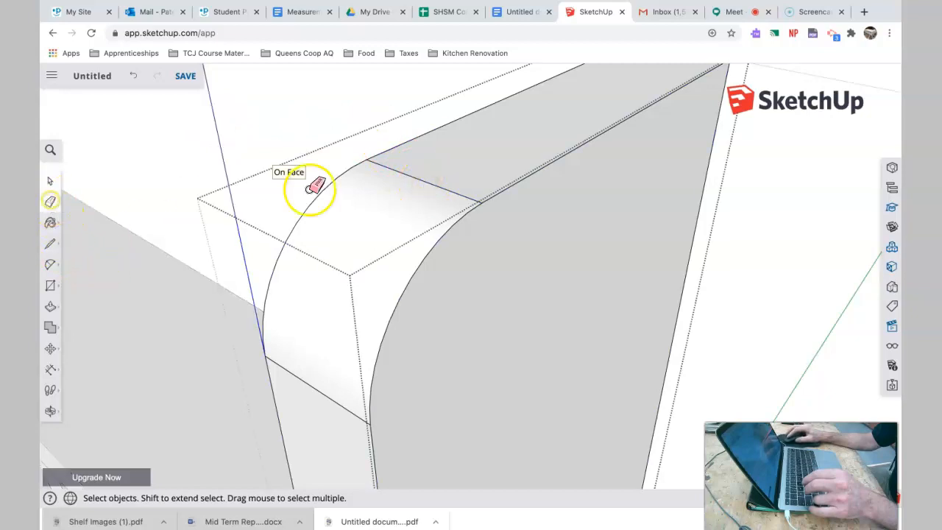
click(424, 183)
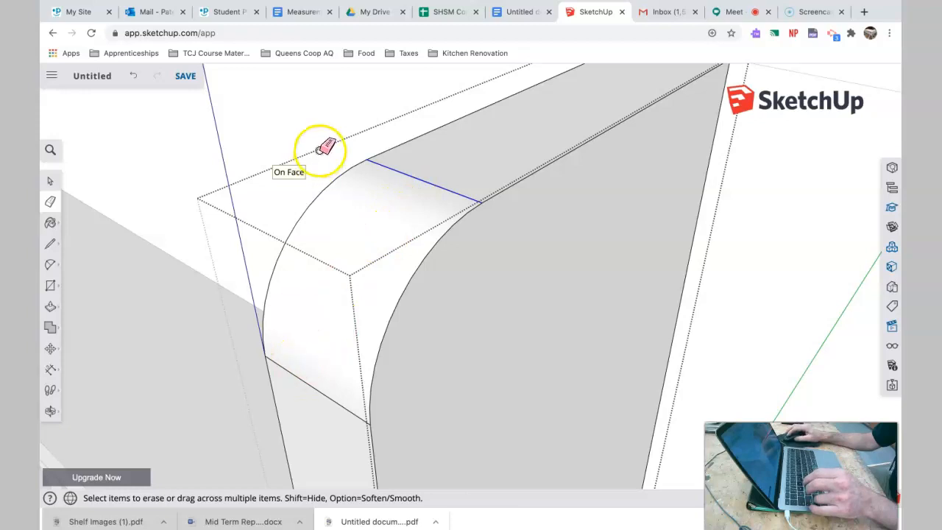
click(48, 185)
click(259, 118)
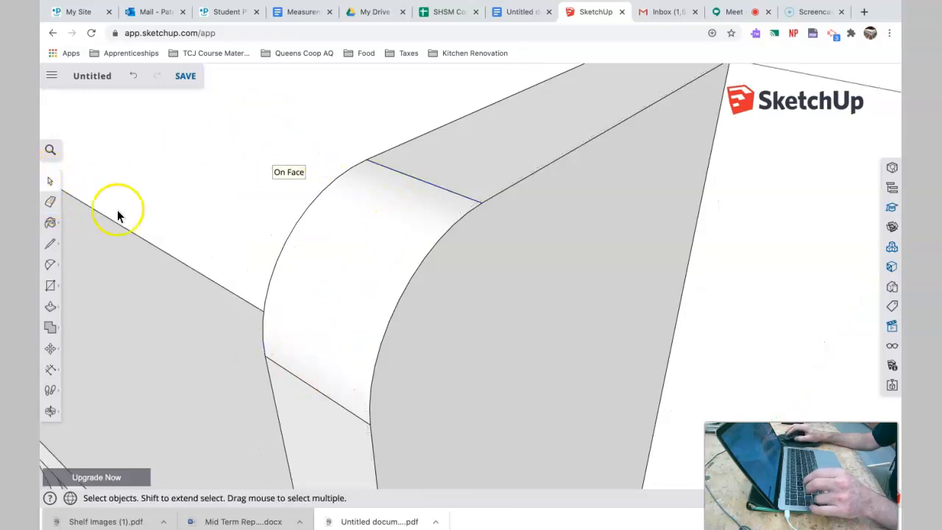
- Try to erase the rounding's lower edge line from outside the side board's group, and undo it
click(49, 203)
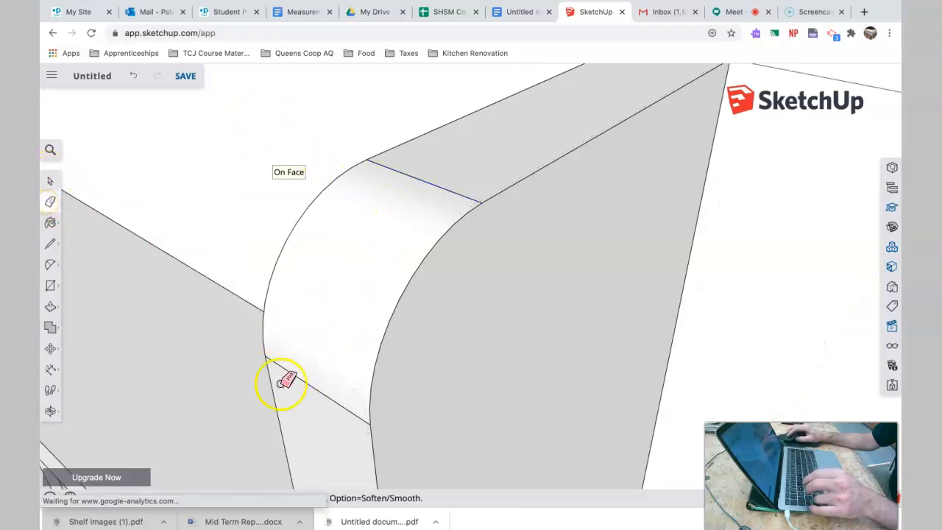
click(321, 388)
key(super+z)
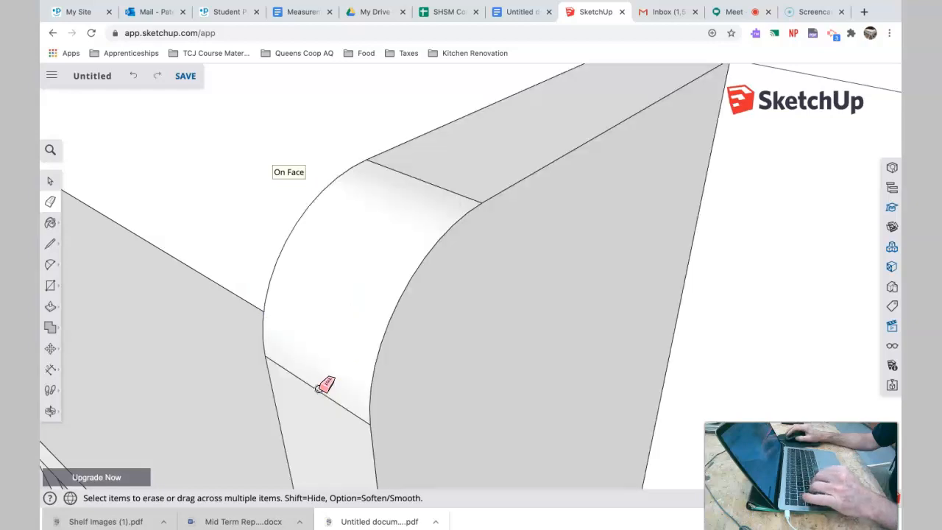
- Try to erase the rounding's lower edge line inside the side board's group, undo it, and leave the group
click(50, 179)
double_click(596, 252)
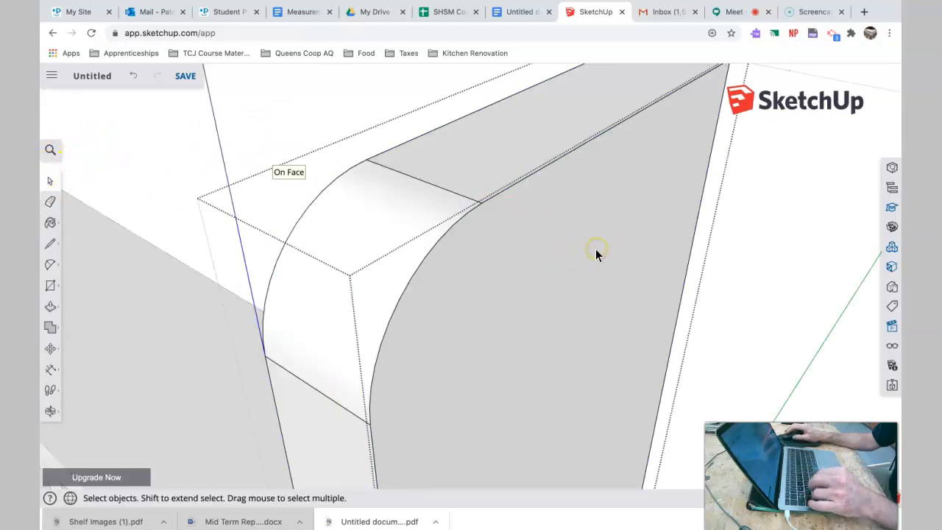
click(50, 201)
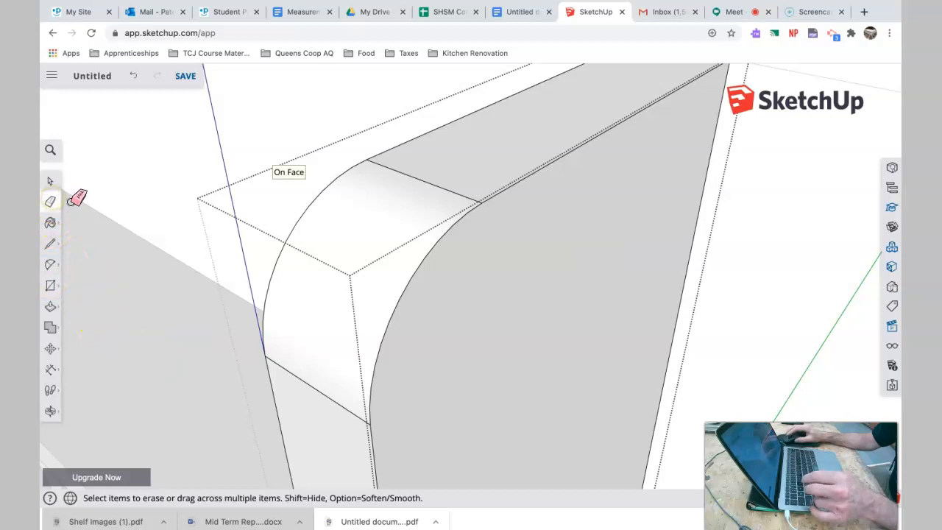
click(302, 379)
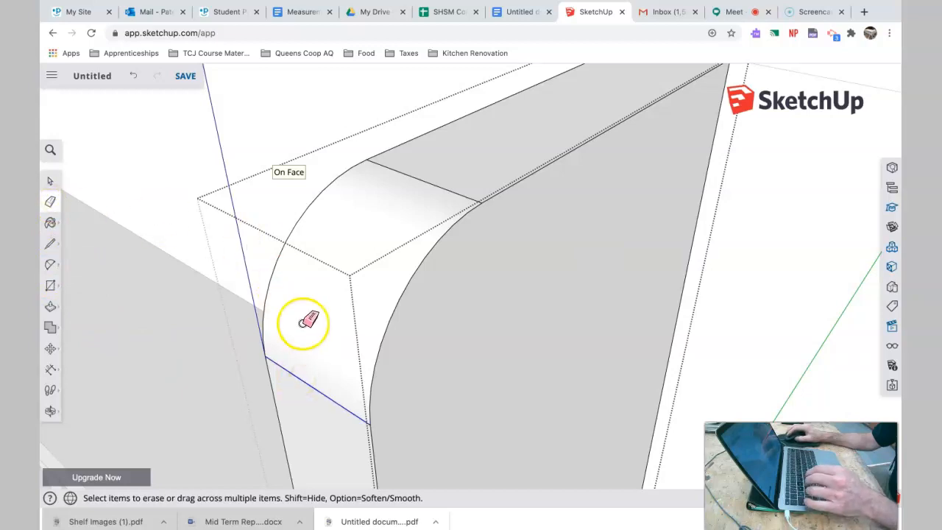
key(super+z)
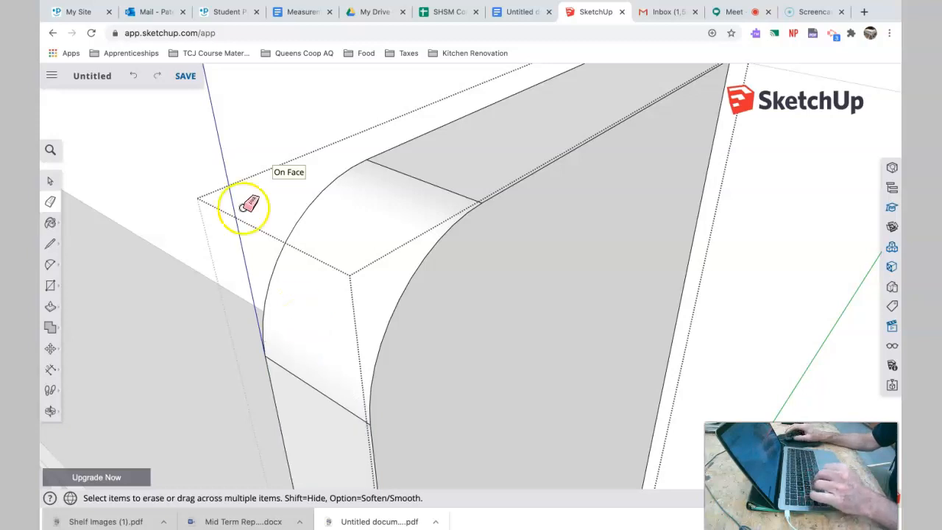
click(50, 183)
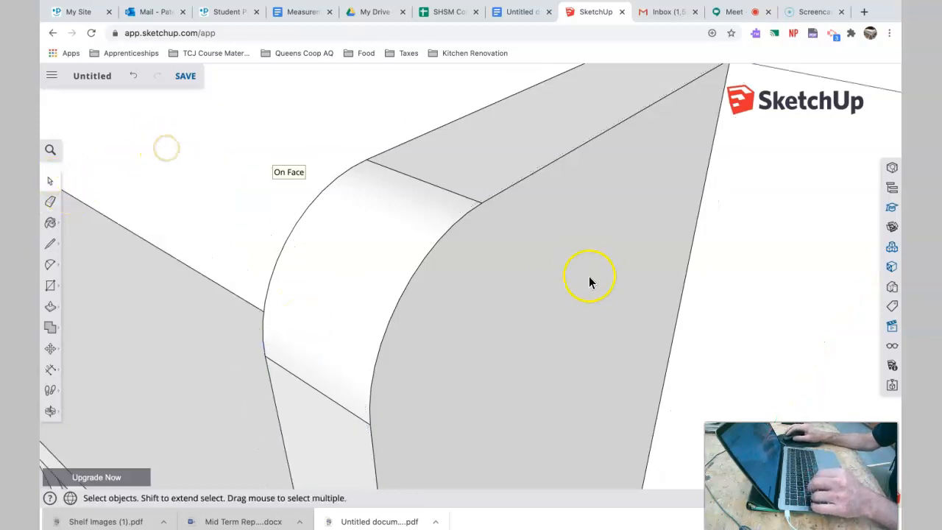
scroll(507, 313, up, 3)
scroll(507, 318, down, 4)
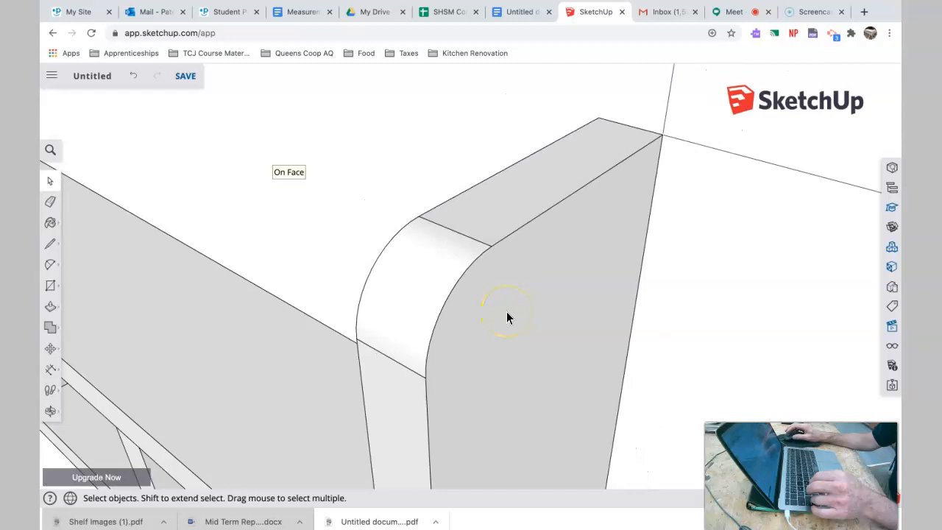
scroll(482, 254, up, 2)
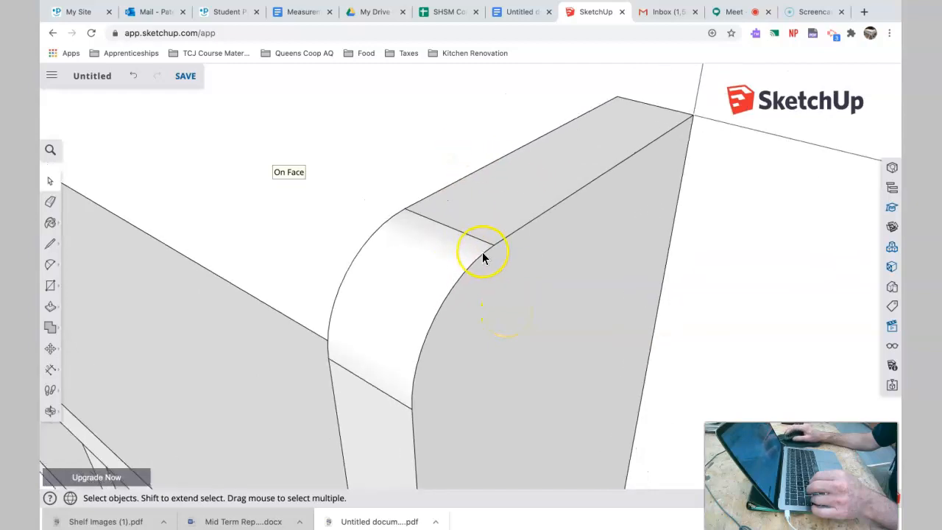
scroll(483, 258, up, 3)
click(552, 201)
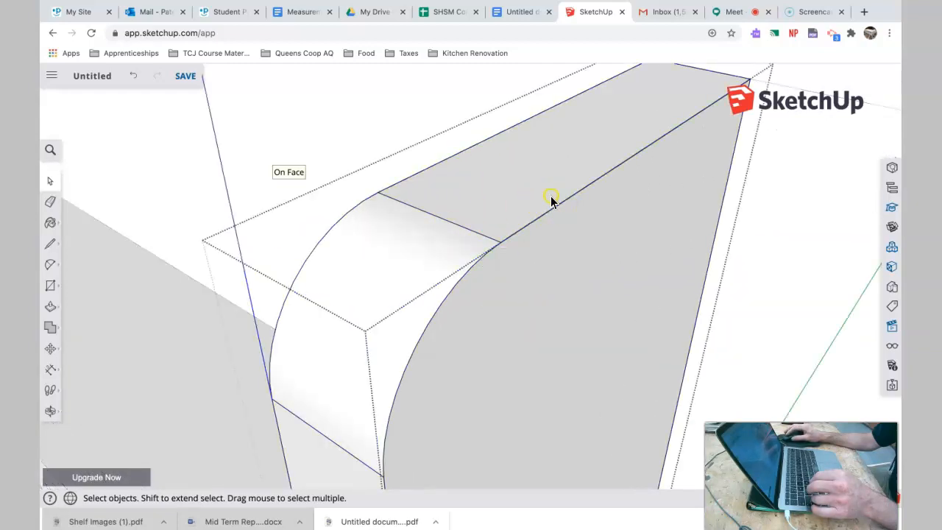
click(50, 201)
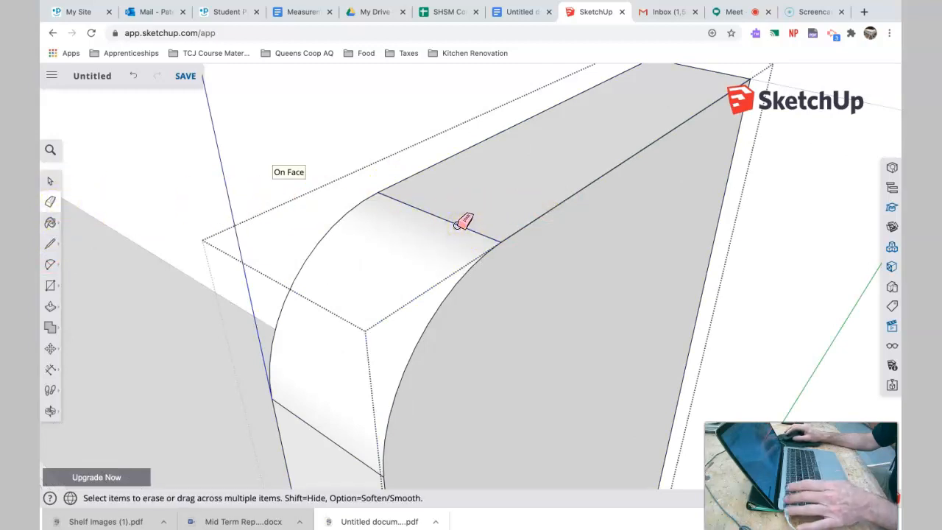
click(50, 181)
click(318, 152)
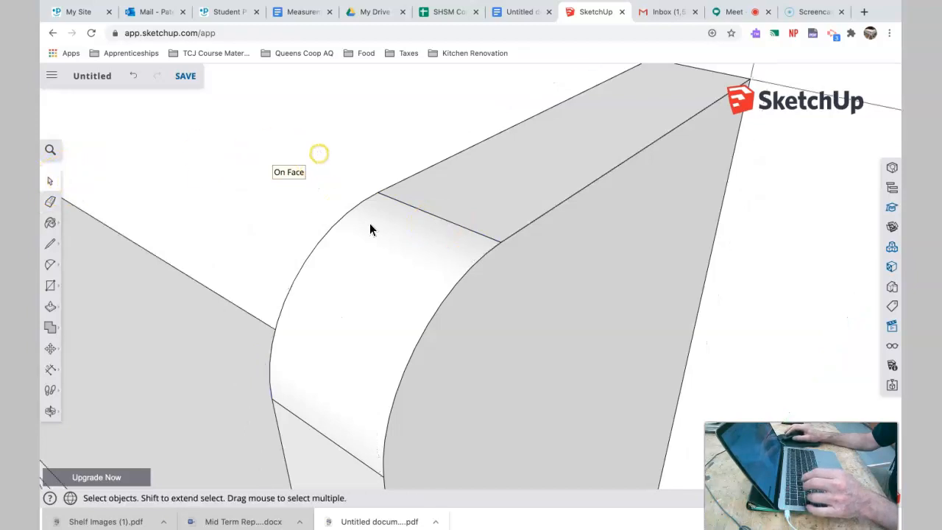
click(359, 182)
- Examine the whole shelf from the front, including its compartments and arched back brace
scroll(456, 294, down, 4)
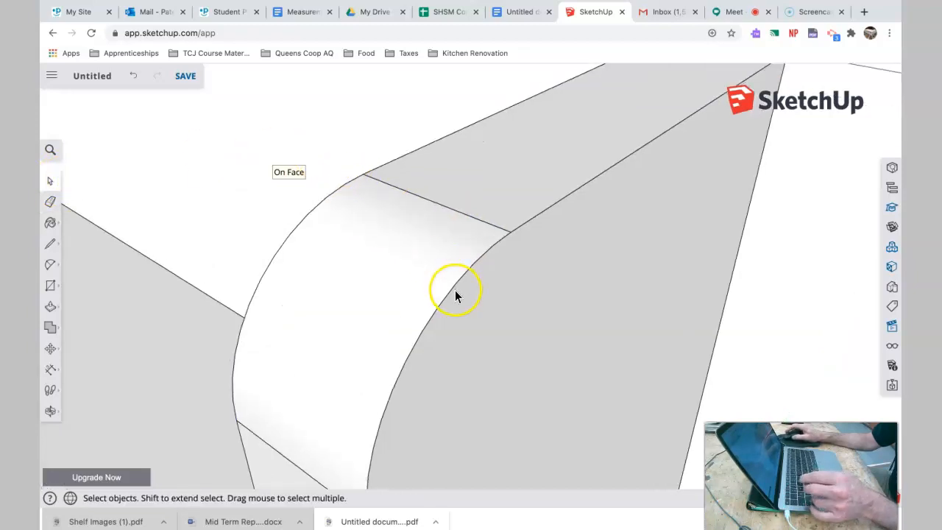
scroll(455, 296, down, 2)
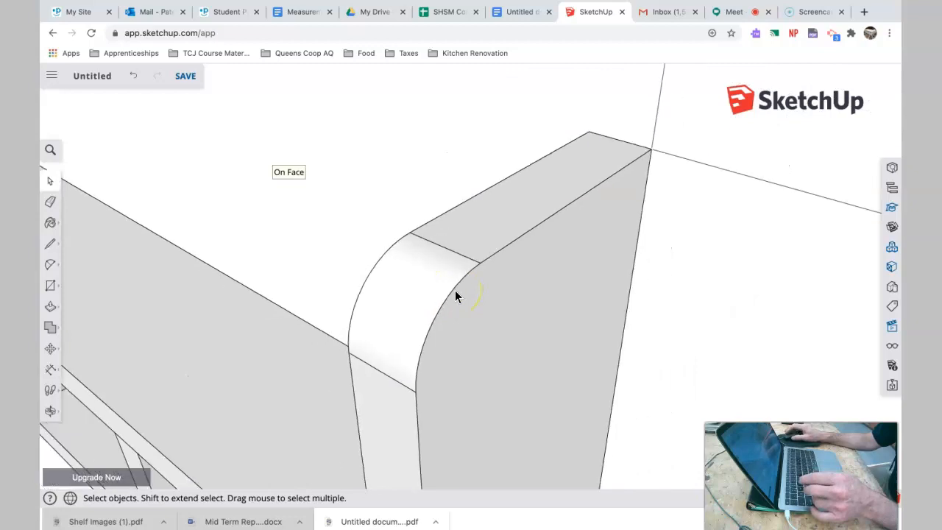
scroll(455, 294, down, 6)
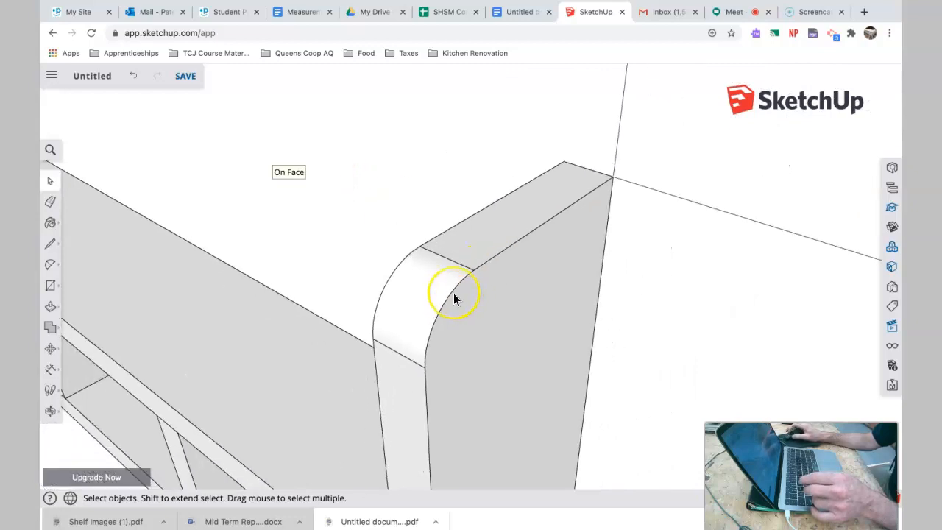
middle_drag(449, 280, 590, 211)
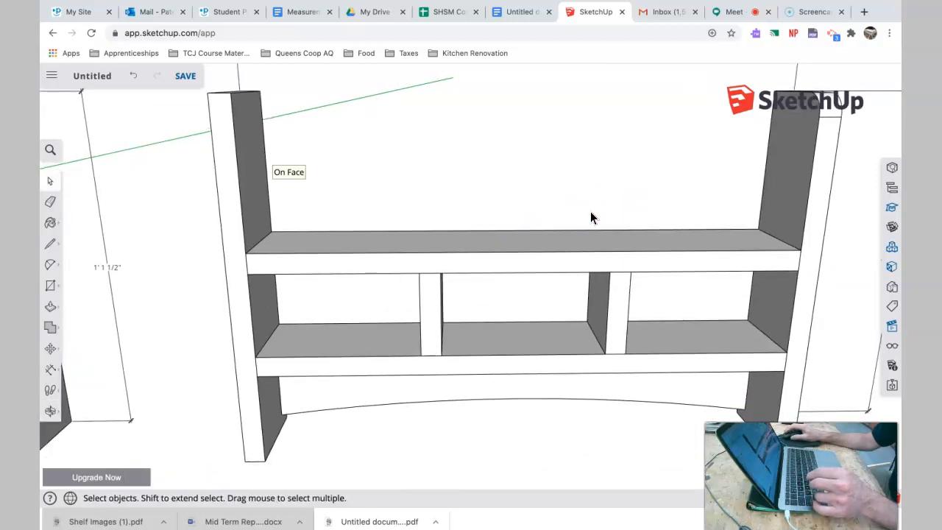